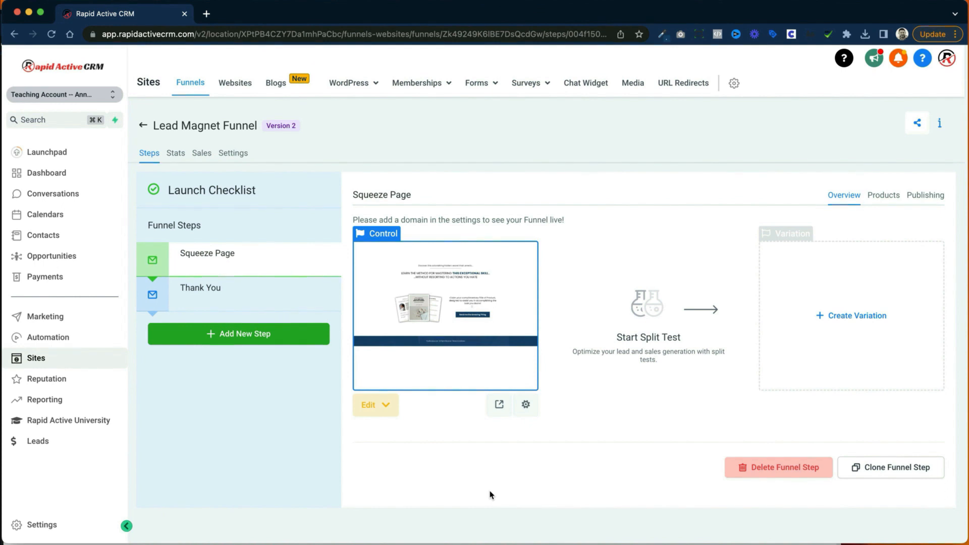
# Step: Open the Lead Magnet Funnel's Squeeze Page for editing in a new browser tab
pyautogui.click(397, 409)
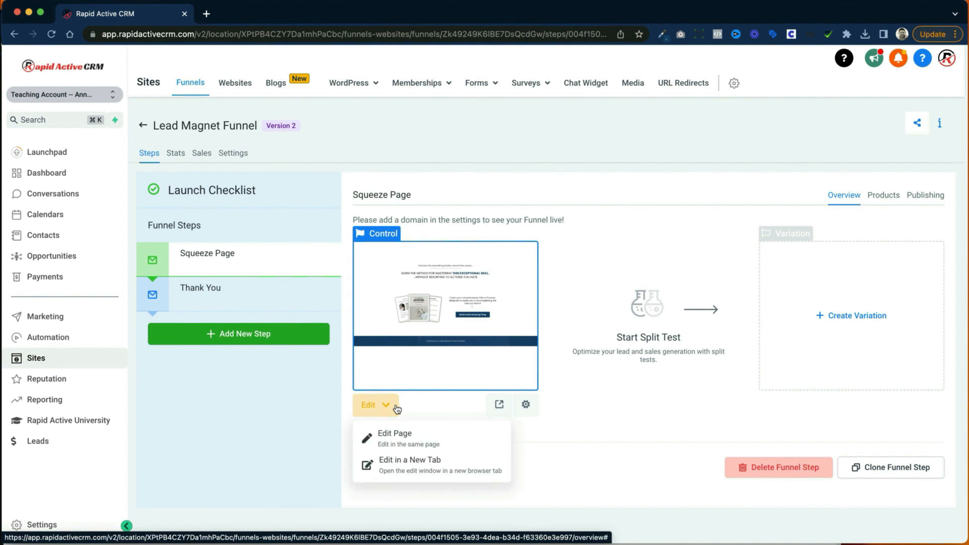
pyautogui.click(425, 474)
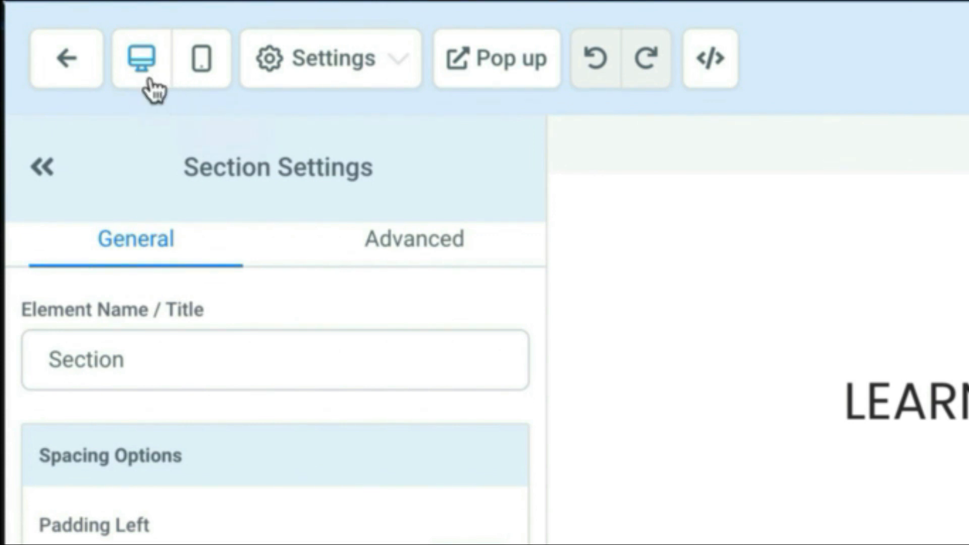
# Step: Compare the page's mobile and desktop views and review the available page settings options
pyautogui.click(214, 61)
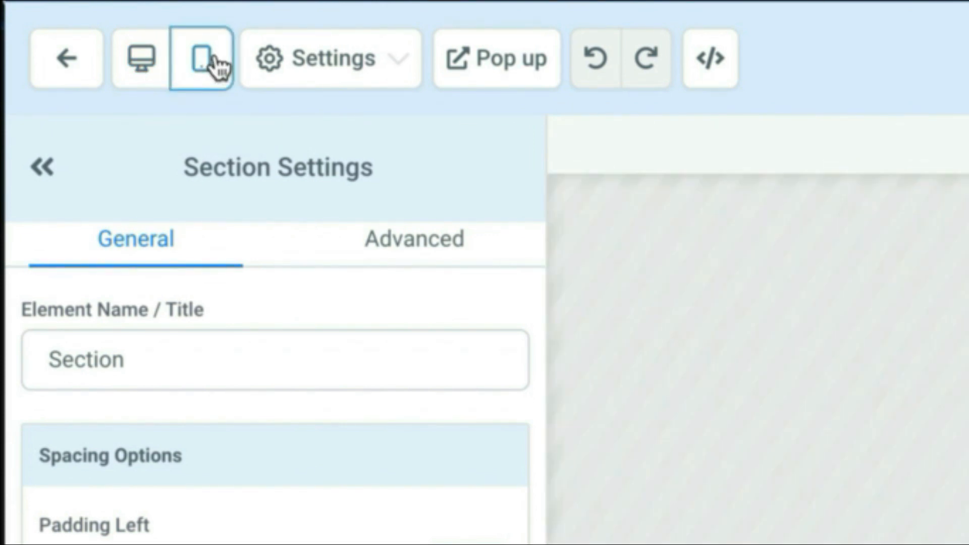
pyautogui.click(156, 72)
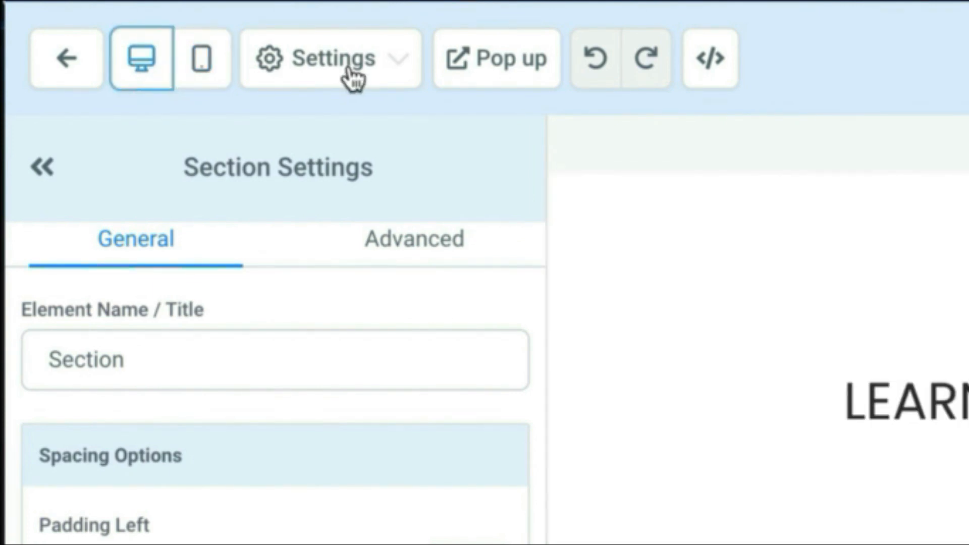
pyautogui.click(350, 76)
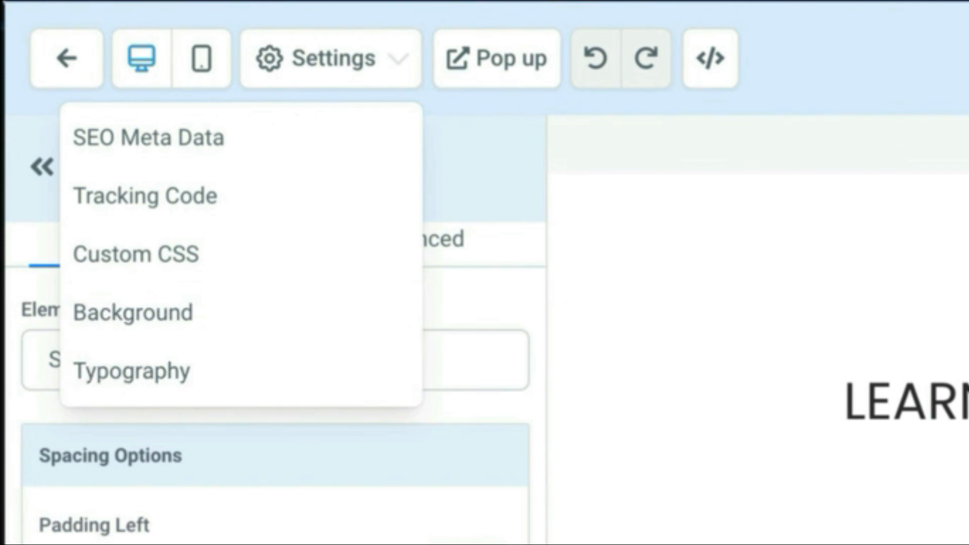
pyautogui.click(644, 102)
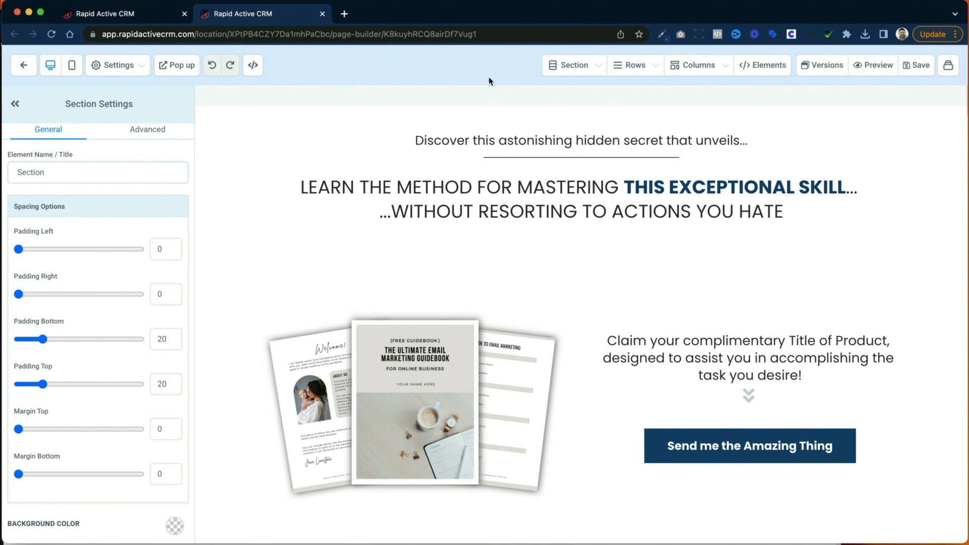
# Step: Review the management lists of the sections and rows that make up the page
pyautogui.click(593, 74)
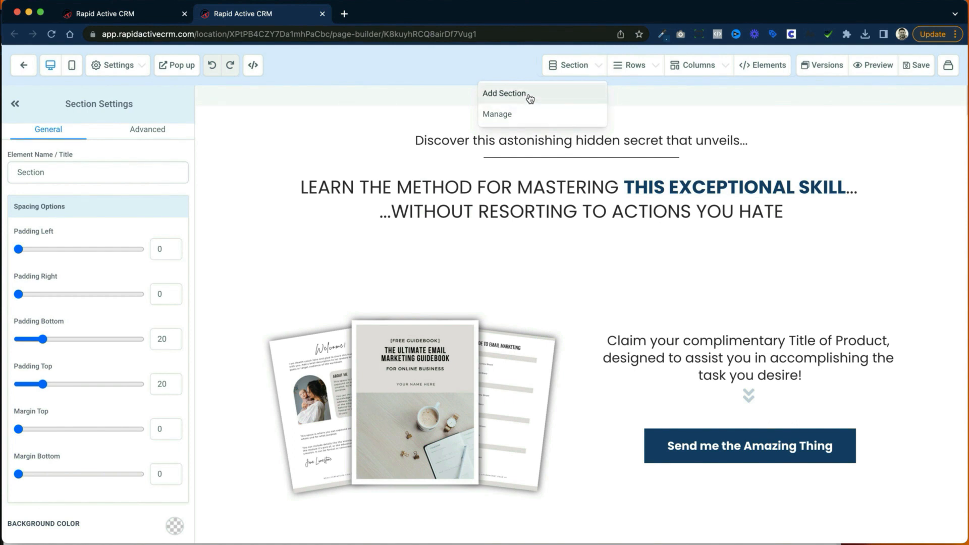
pyautogui.click(518, 122)
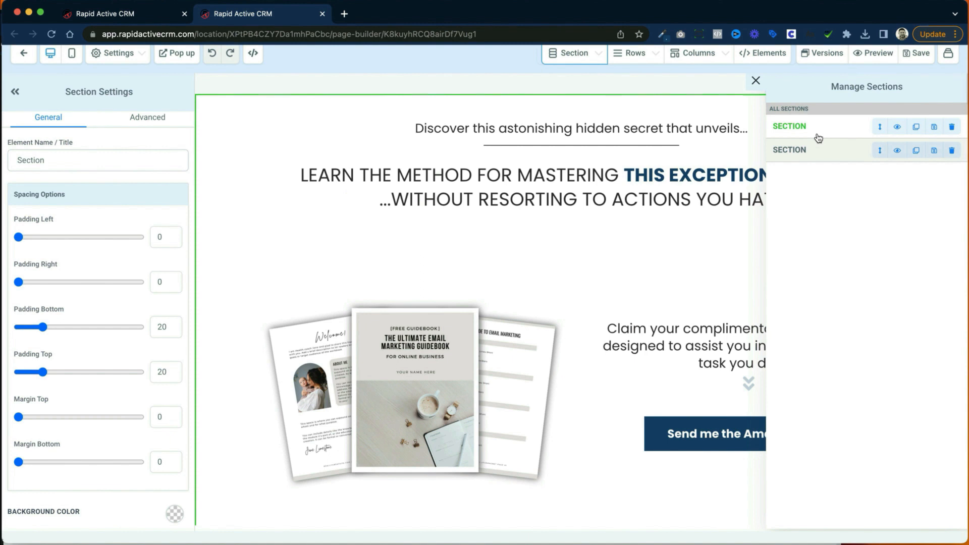
pyautogui.scroll(3, 738, 178)
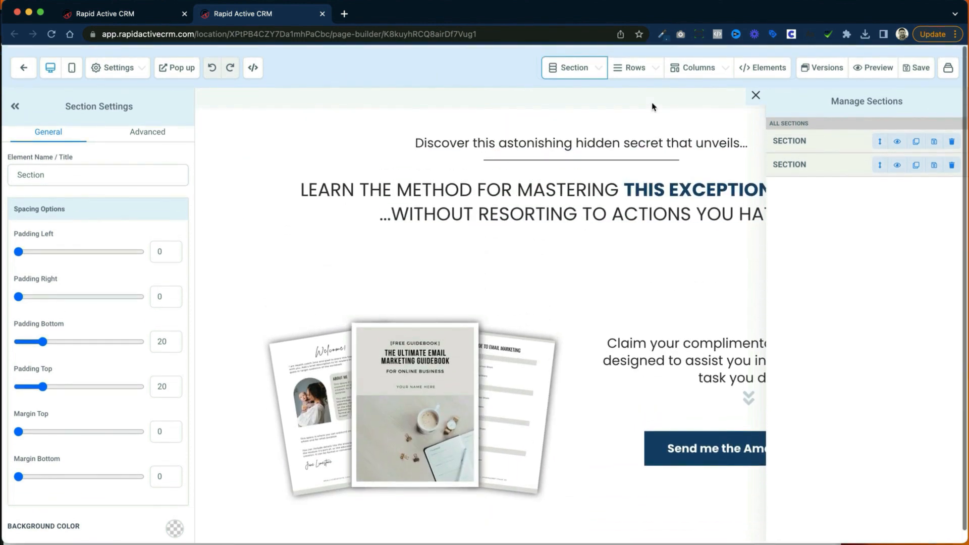
pyautogui.click(635, 67)
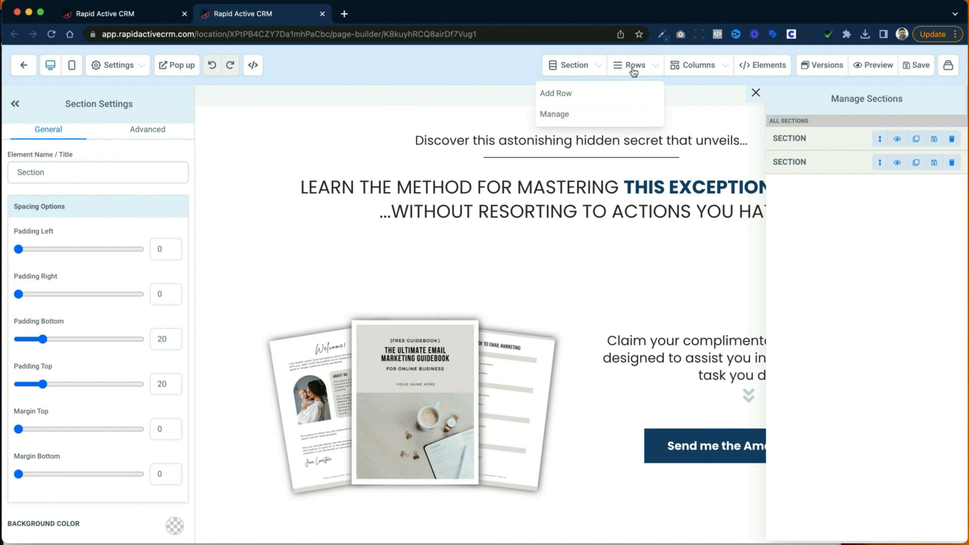
pyautogui.click(603, 115)
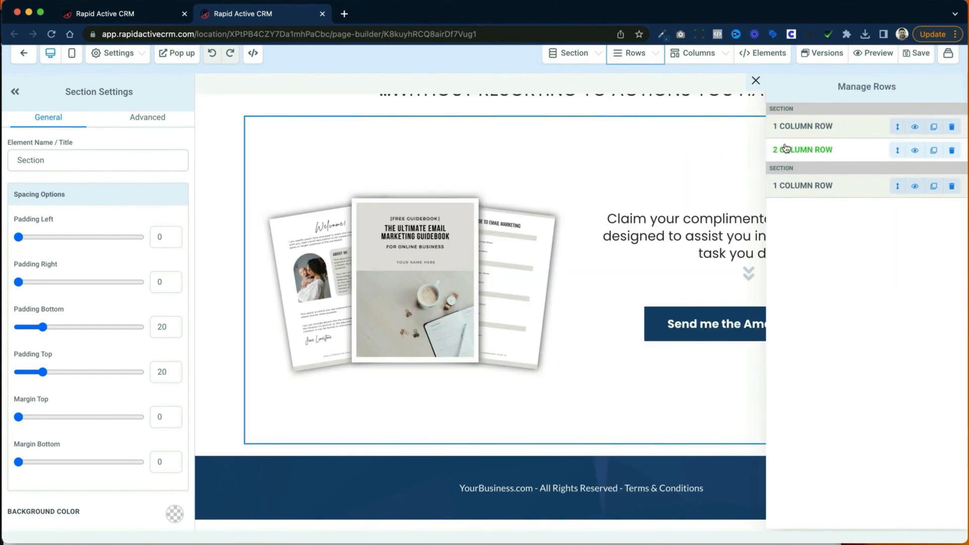
pyautogui.click(573, 57)
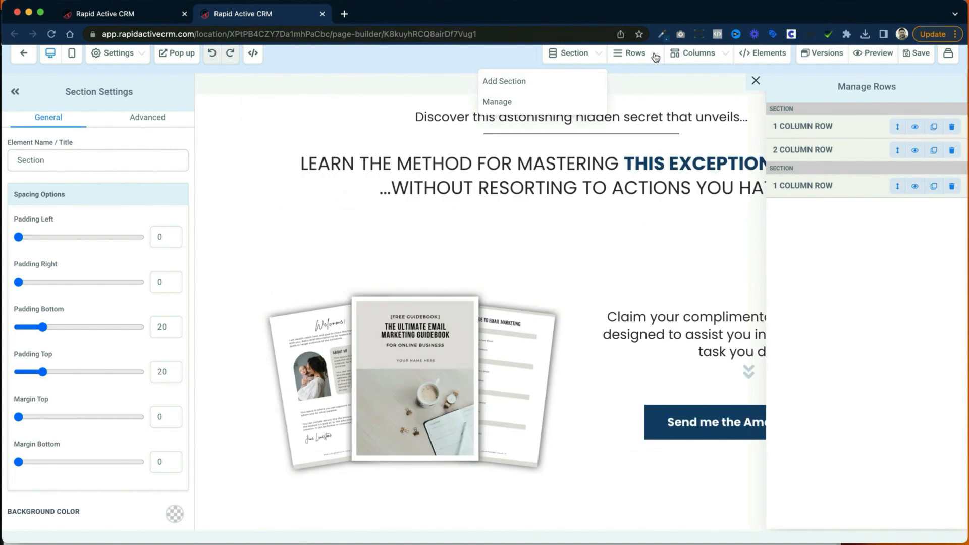
pyautogui.click(545, 101)
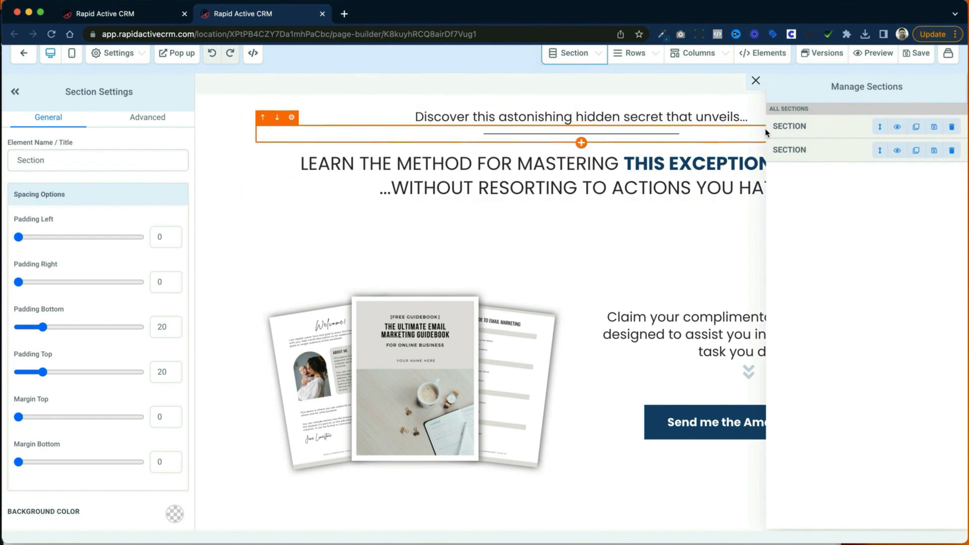
pyautogui.click(637, 59)
pyautogui.click(546, 100)
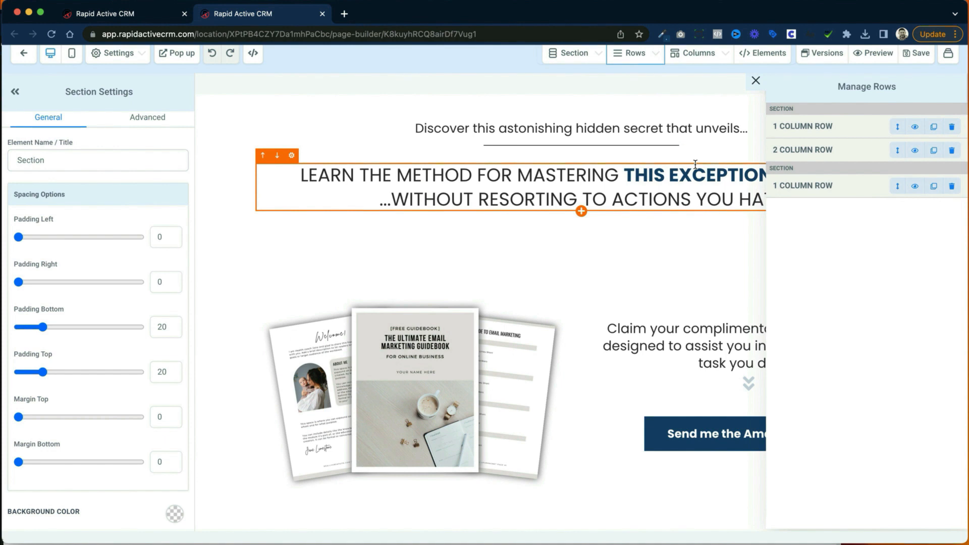
# Step: Review the management list of the page's columns and locate the first column of the top row
pyautogui.click(694, 59)
pyautogui.click(675, 80)
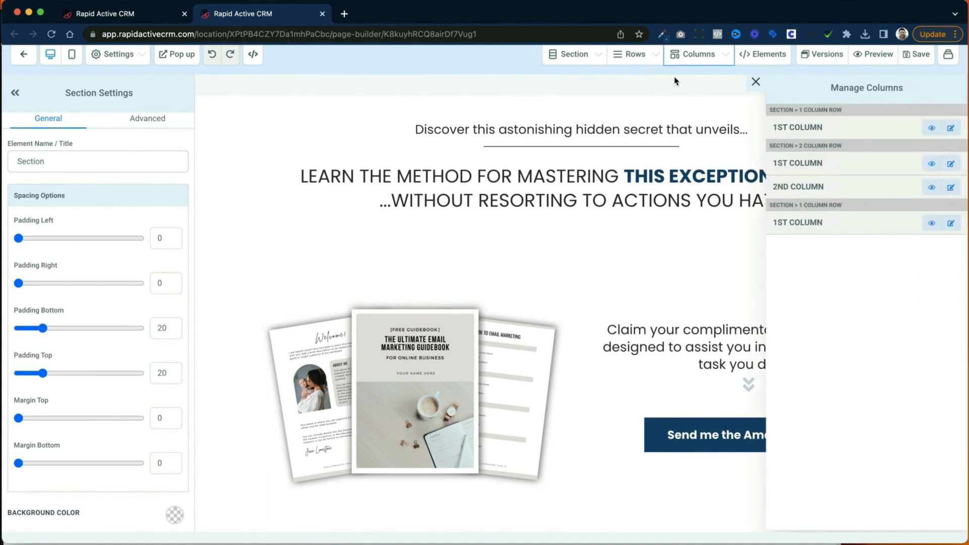
pyautogui.click(793, 127)
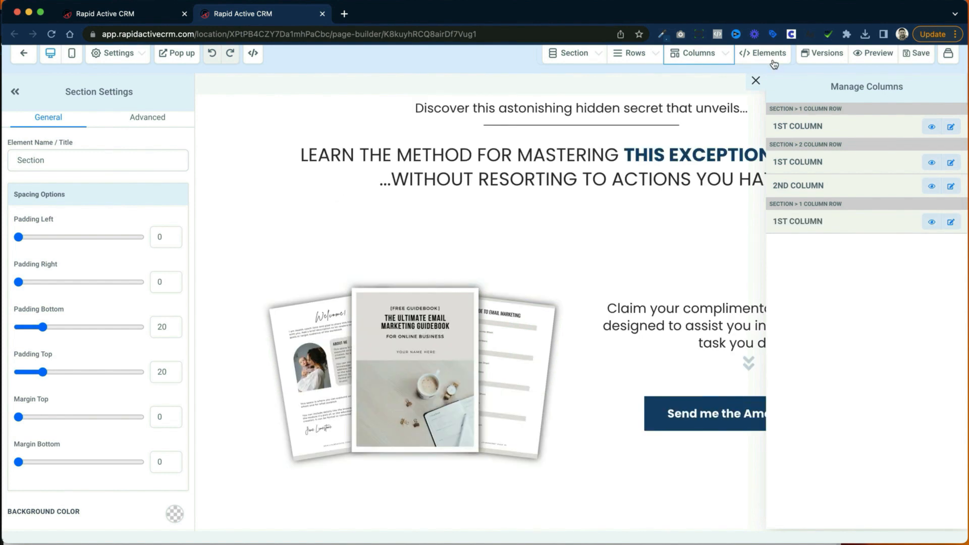
# Step: Browse the whole library of elements that can be added to the page, from Text through Order Elements
pyautogui.click(773, 64)
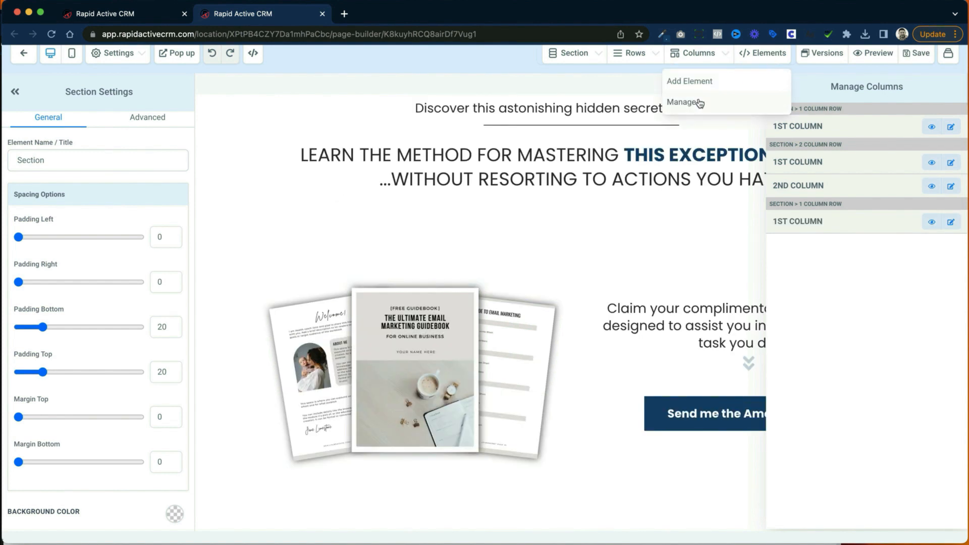
pyautogui.click(707, 82)
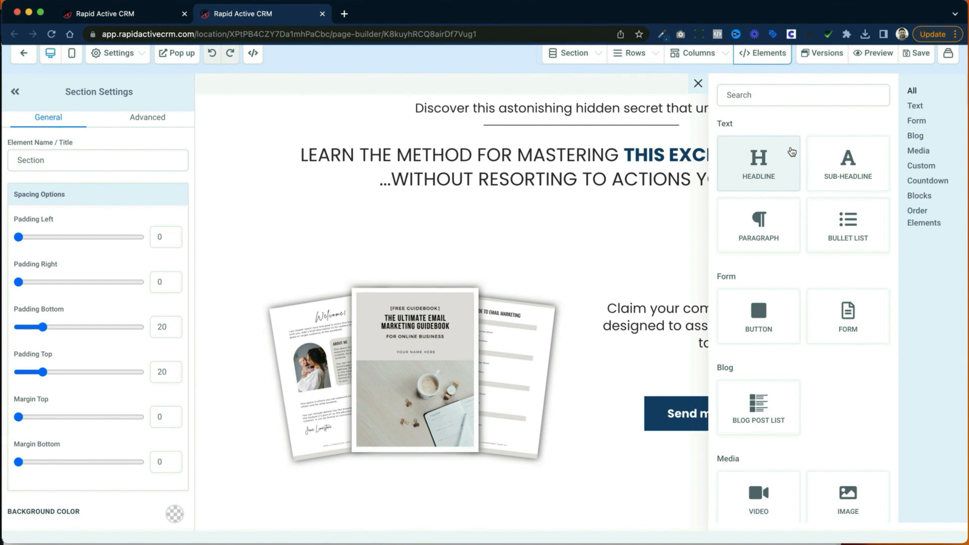
pyautogui.scroll(-2, 744, 212)
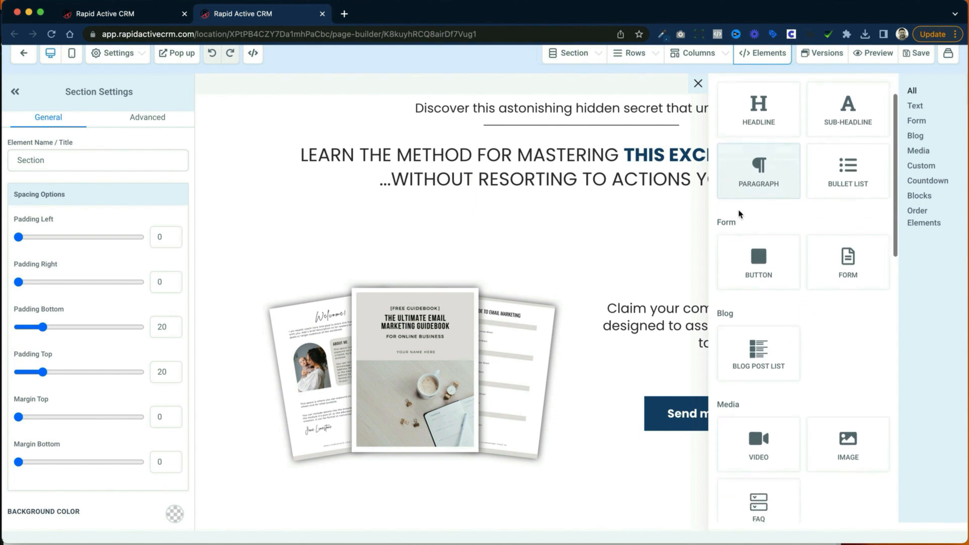
pyautogui.scroll(-6, 857, 254)
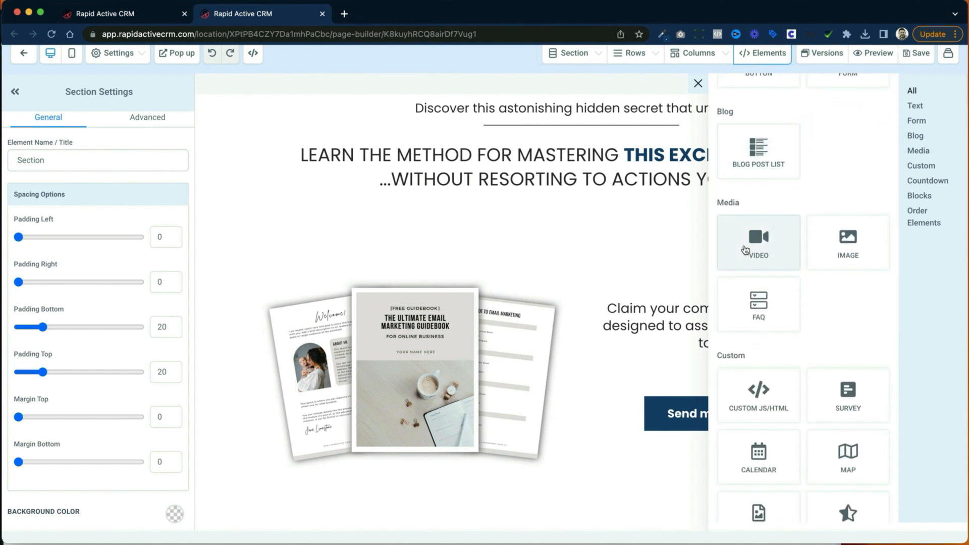
pyautogui.scroll(-2, 795, 251)
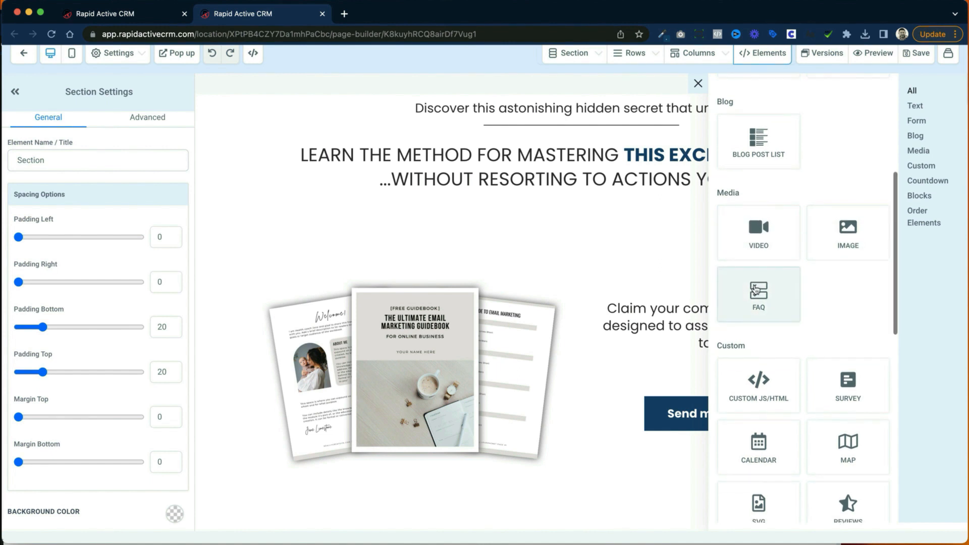
pyautogui.scroll(-1, 755, 289)
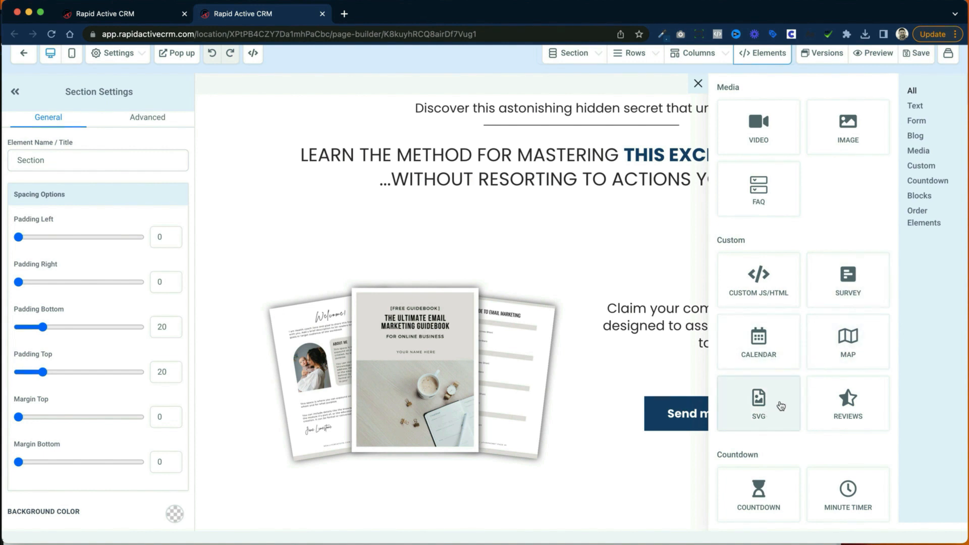
pyautogui.scroll(-2, 848, 398)
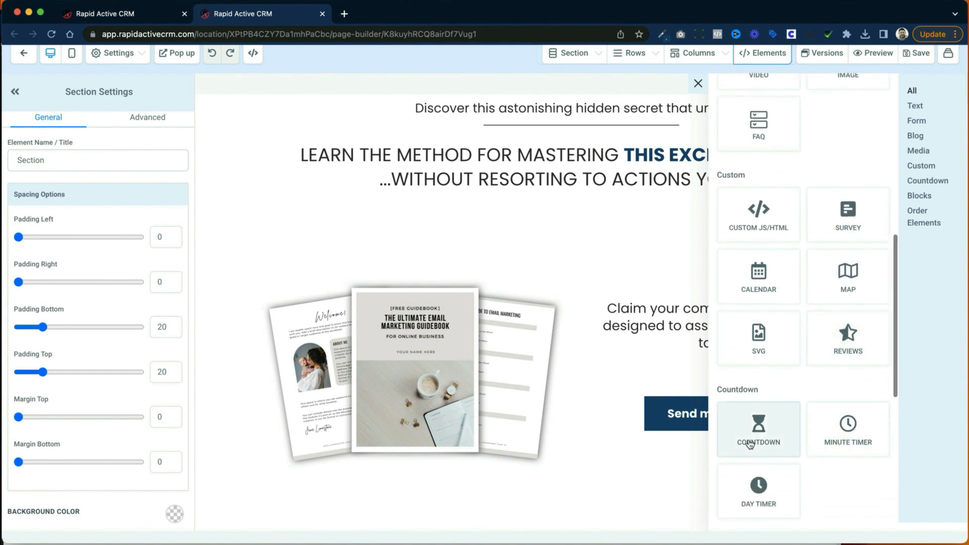
pyautogui.scroll(-10, 857, 437)
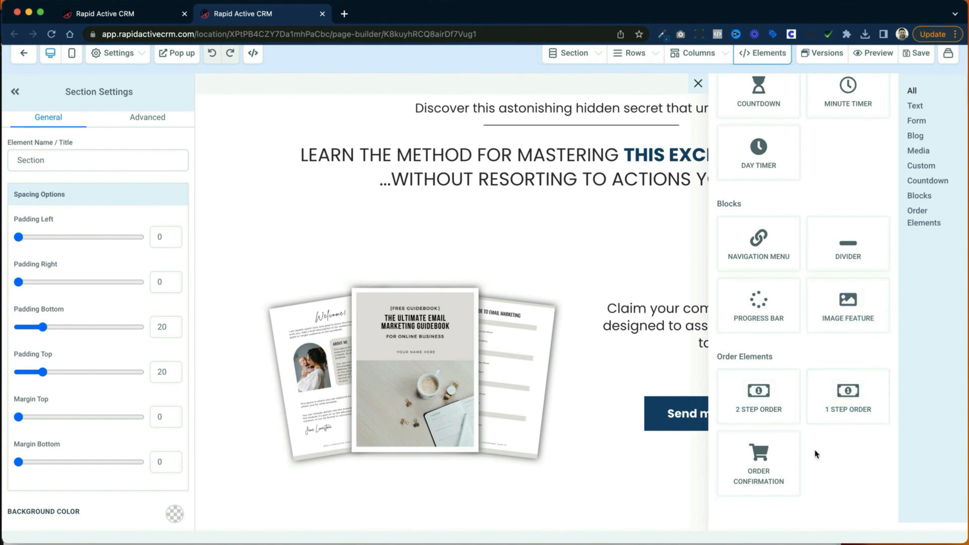
pyautogui.scroll(10, 817, 452)
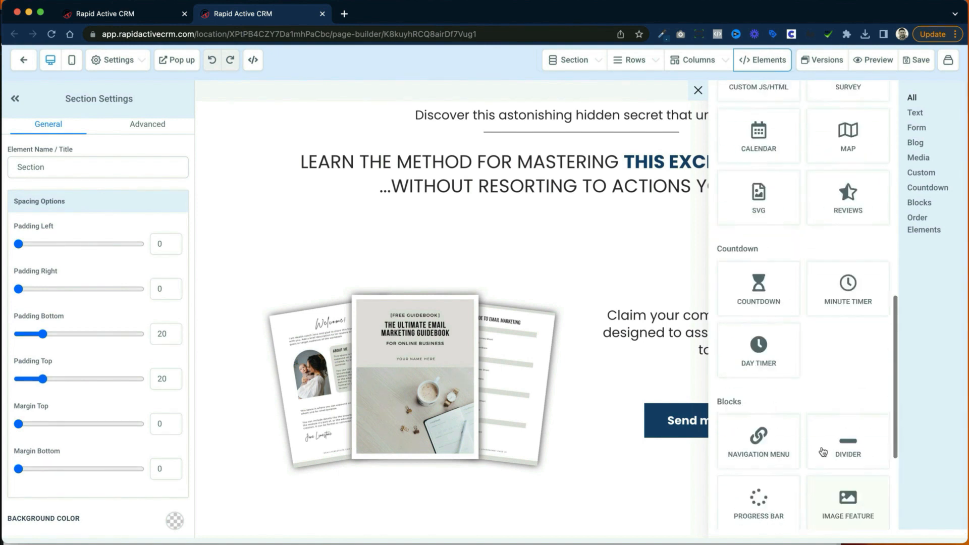
pyautogui.scroll(5, 824, 450)
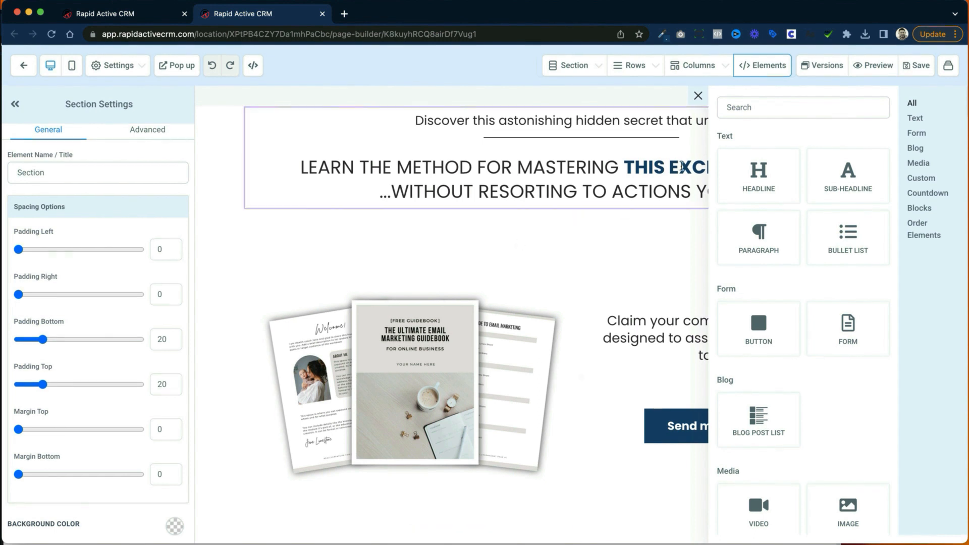
# Step: Review the page's version history, and preview the squeeze page in its own browser tab before returning to the builder
pyautogui.click(829, 72)
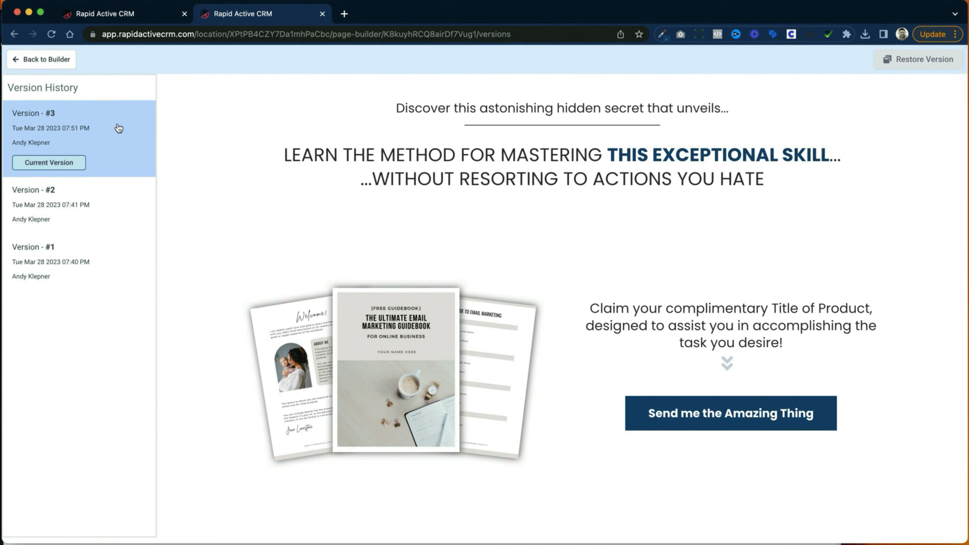
pyautogui.click(61, 64)
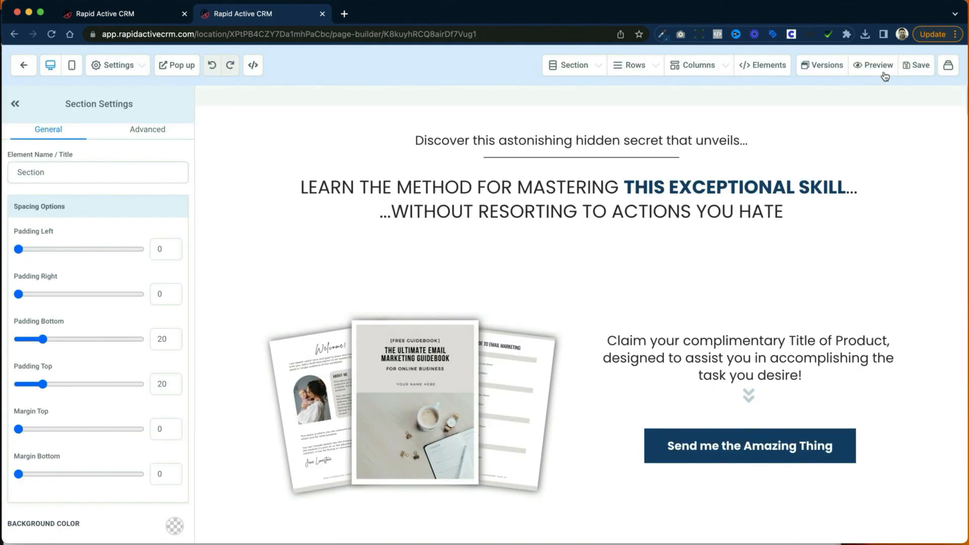
pyautogui.click(876, 65)
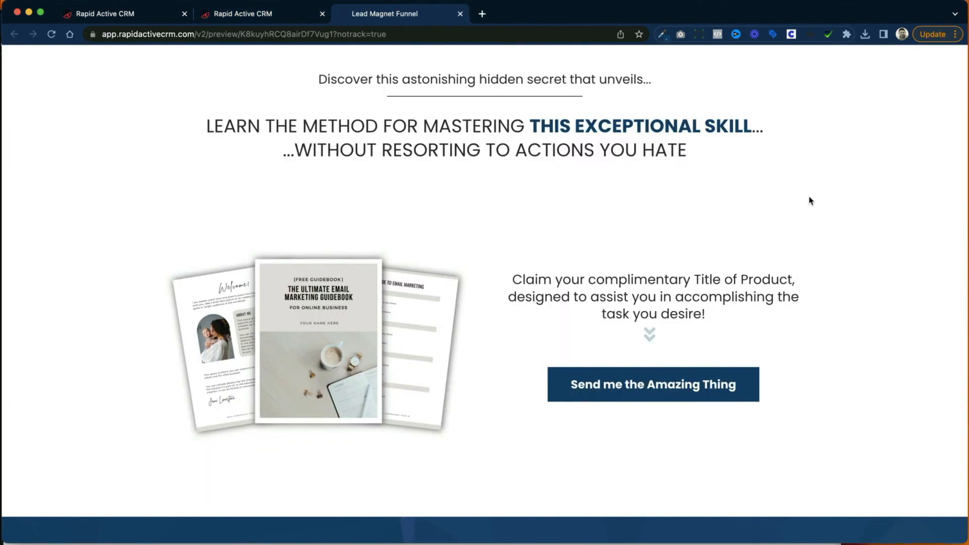
pyautogui.click(460, 14)
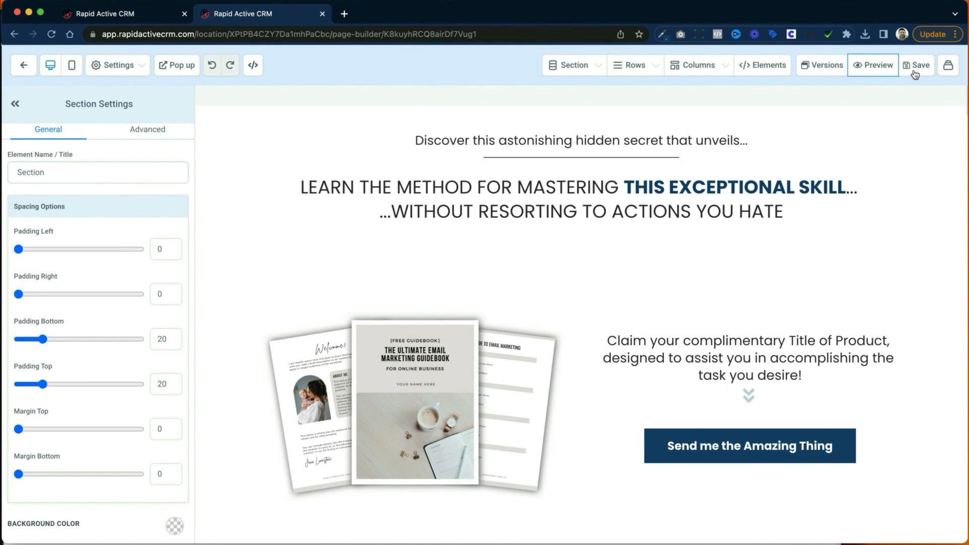
# Step: Check the funnel's page list and inspect the settings of the two sub-headlines, the main headline and the guidebook image
pyautogui.click(948, 69)
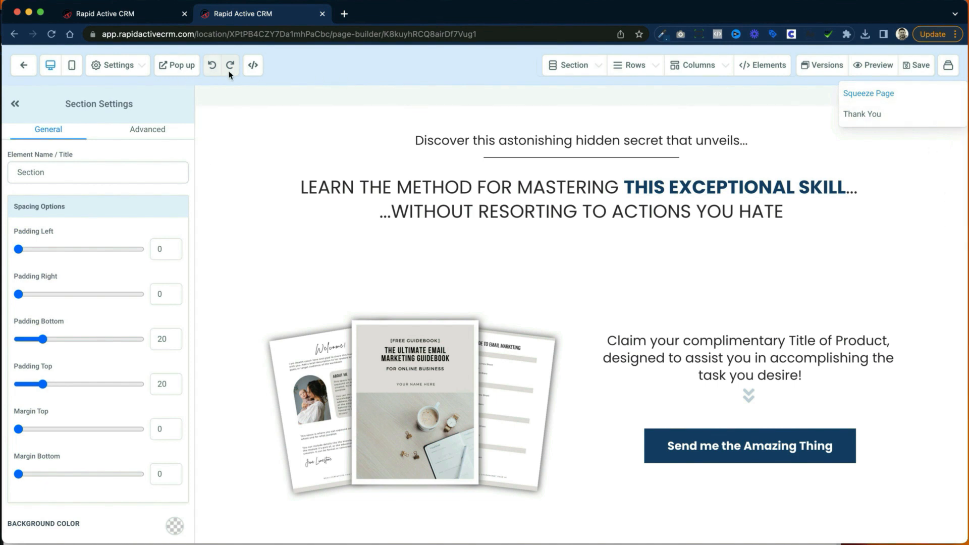
pyautogui.click(309, 107)
pyautogui.click(349, 138)
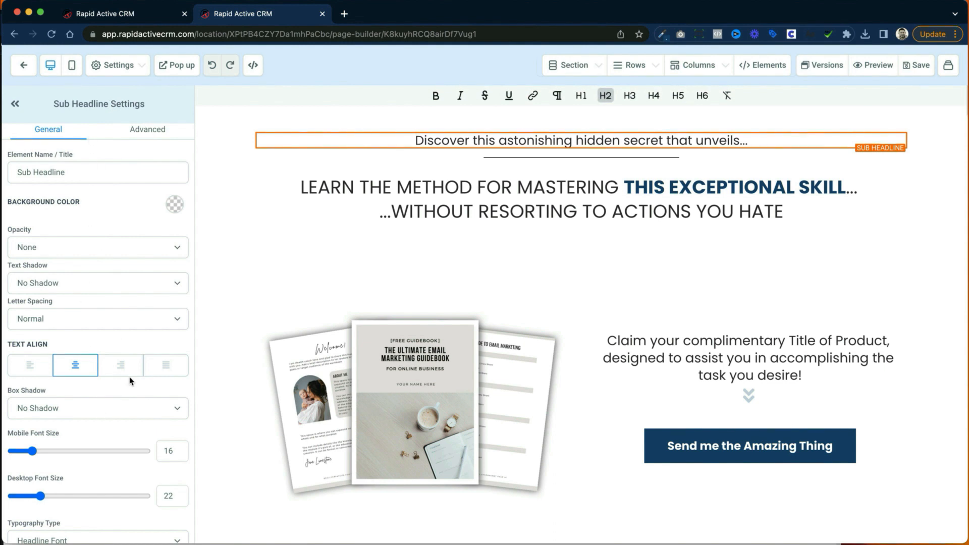
pyautogui.click(495, 202)
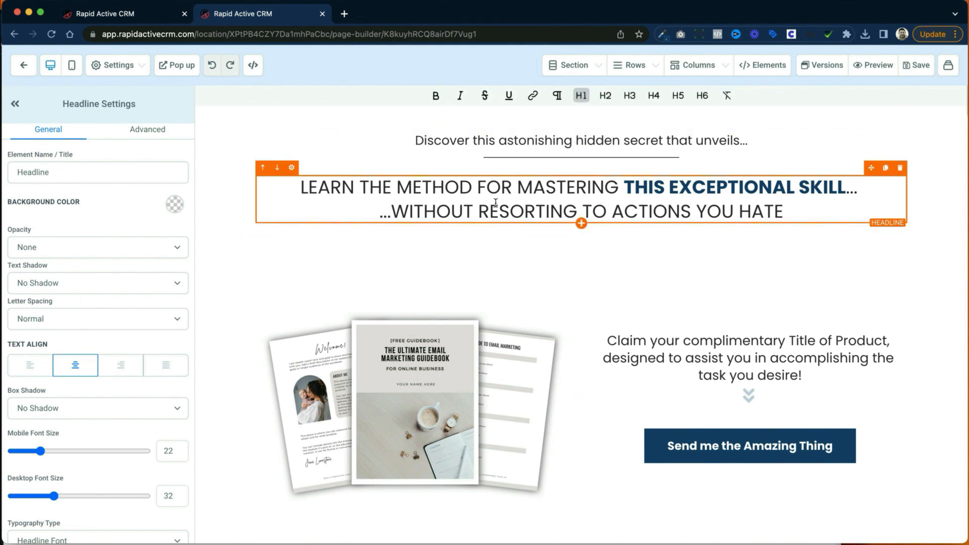
pyautogui.click(477, 354)
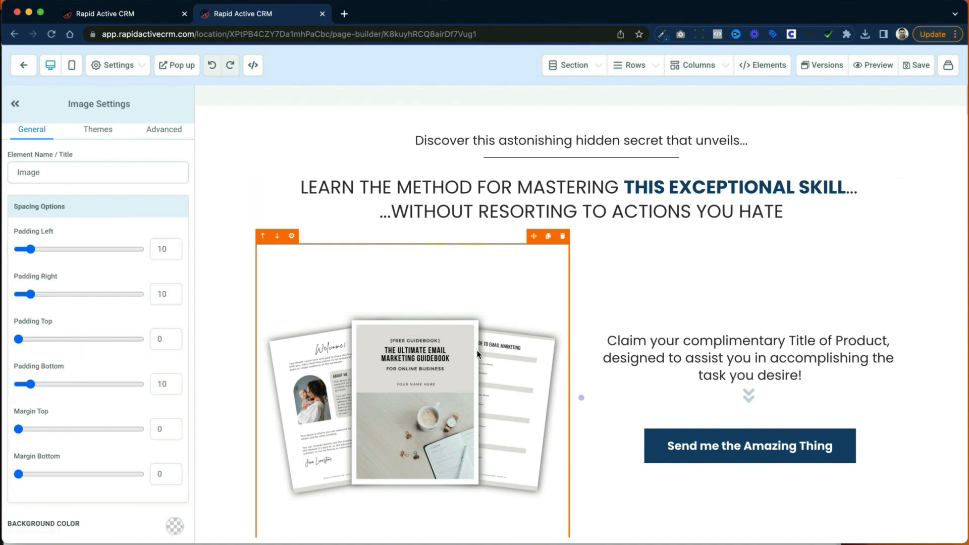
pyautogui.click(690, 339)
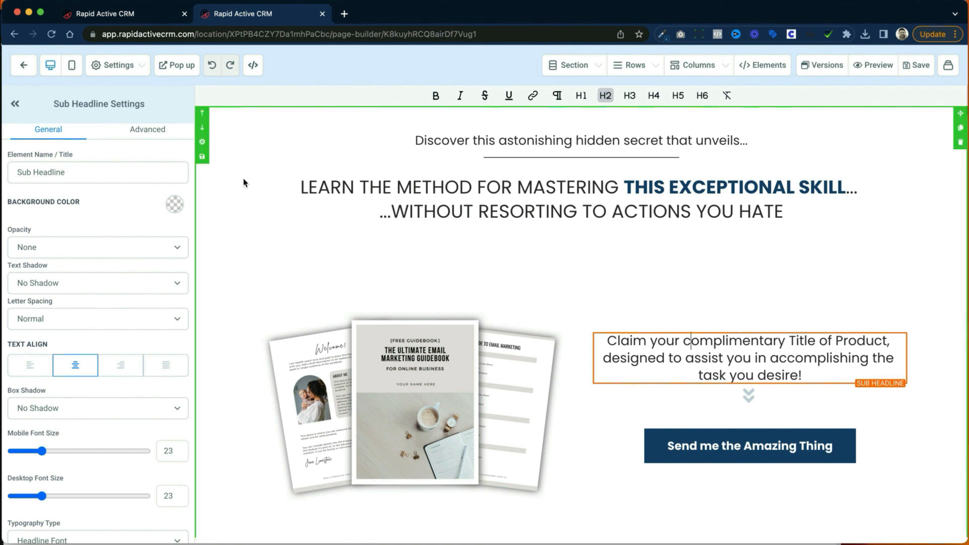
# Step: Insert the word "About" at the start of the sub-headline above the divider line
pyautogui.click(411, 142)
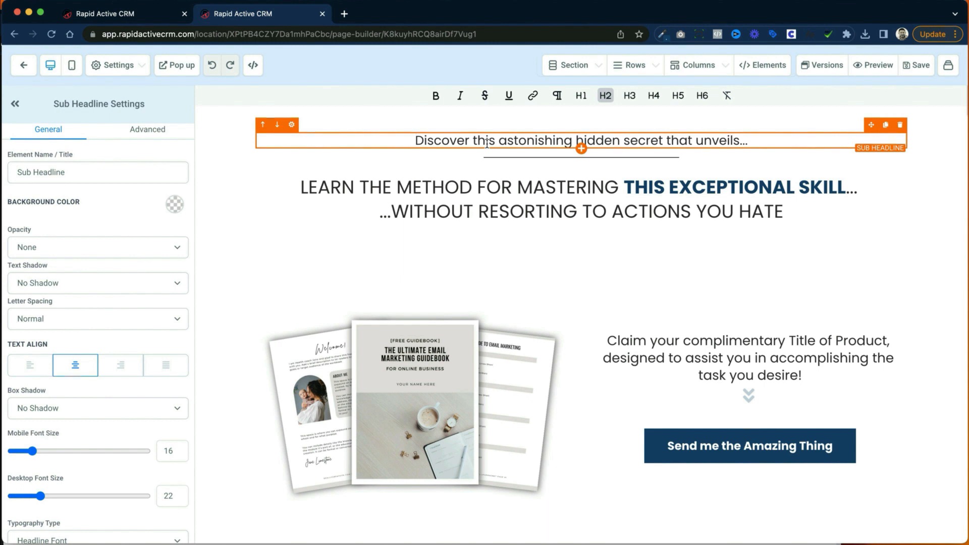
pyautogui.write('About')
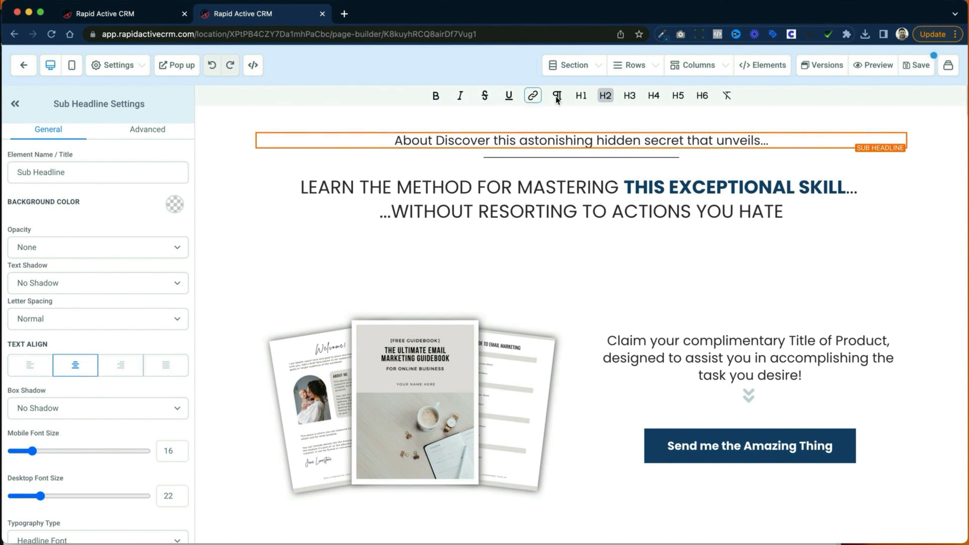
pyautogui.scroll(-1, 563, 98)
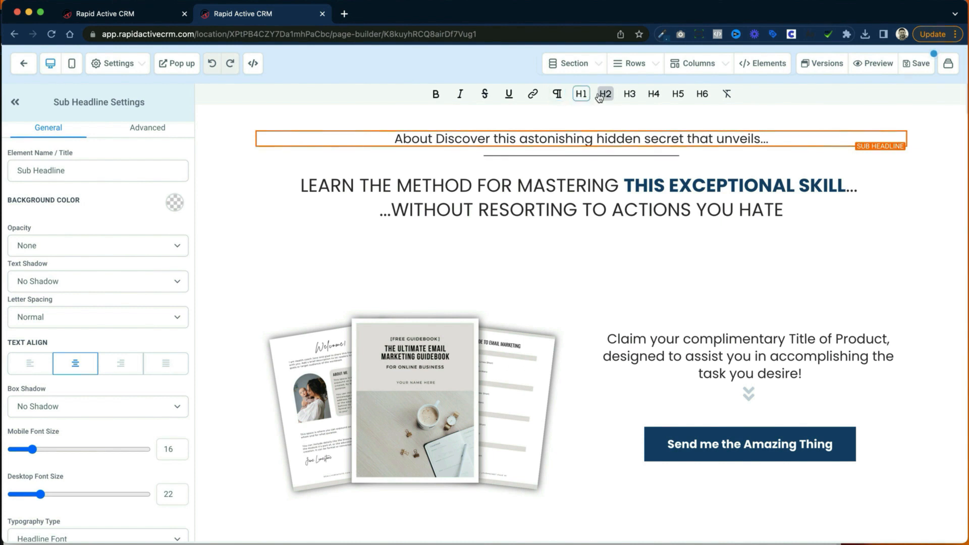
# Step: Try the Half Fade opacity on the main headline and set its opacity back to None
pyautogui.click(644, 217)
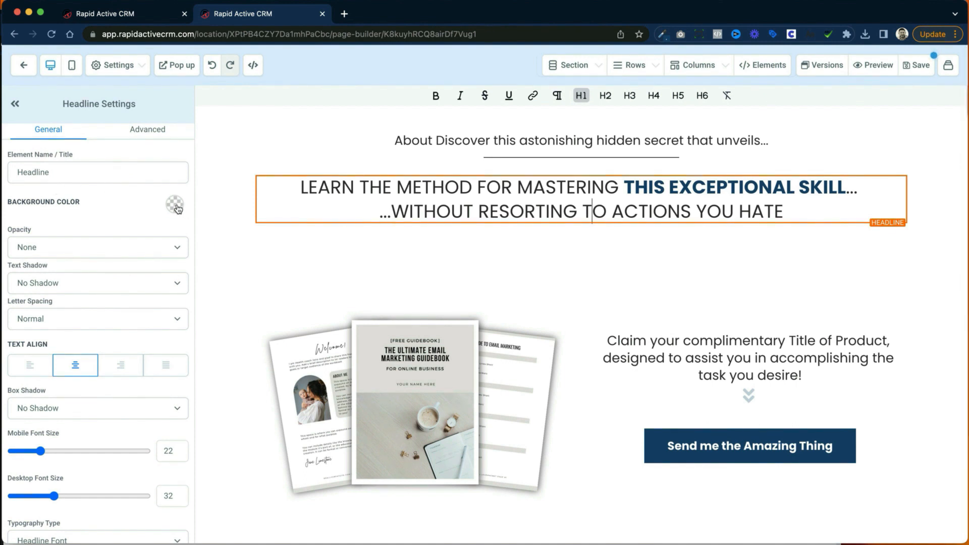
pyautogui.click(154, 250)
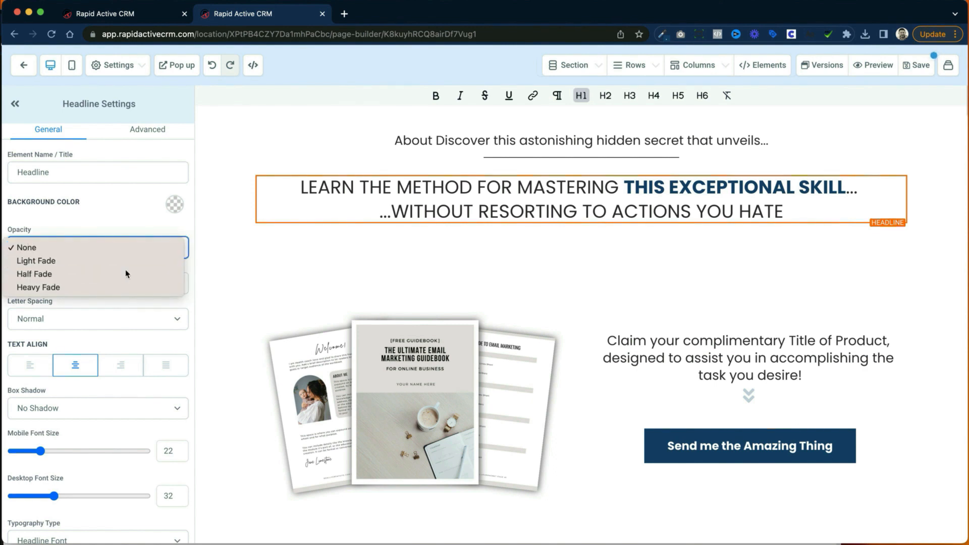
pyautogui.click(132, 272)
pyautogui.click(142, 244)
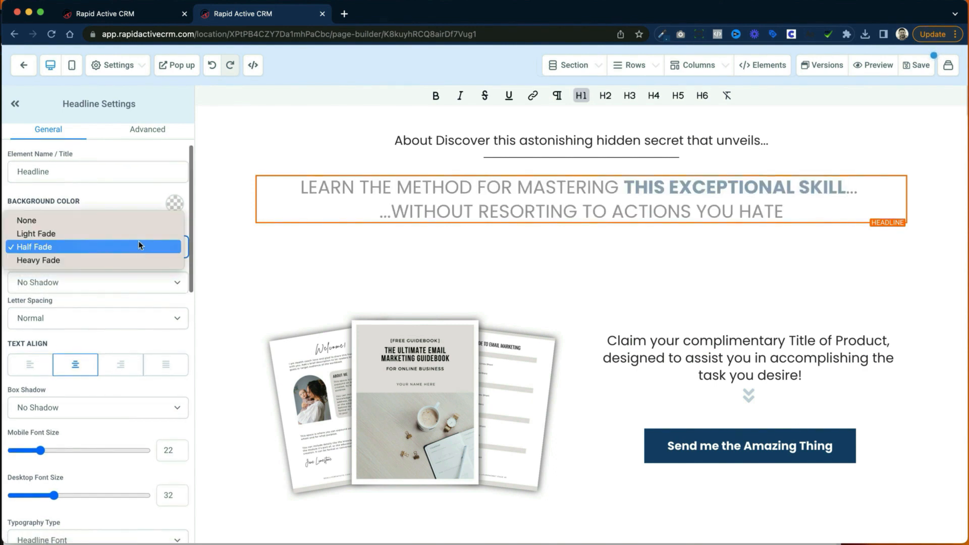
pyautogui.click(131, 220)
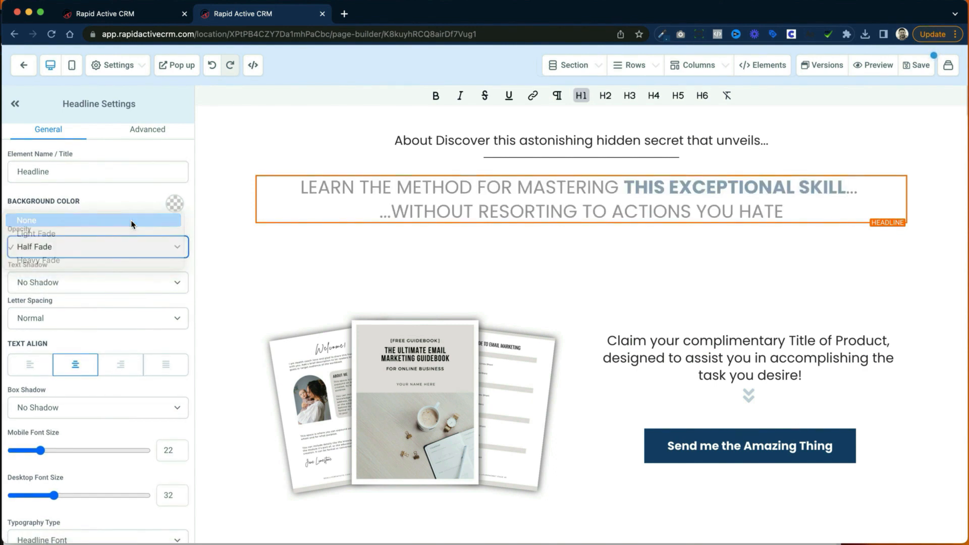
# Step: Try the Light Fade and Mid Shadow text shadows on the headline and settle on Strong Shadow
pyautogui.click(143, 285)
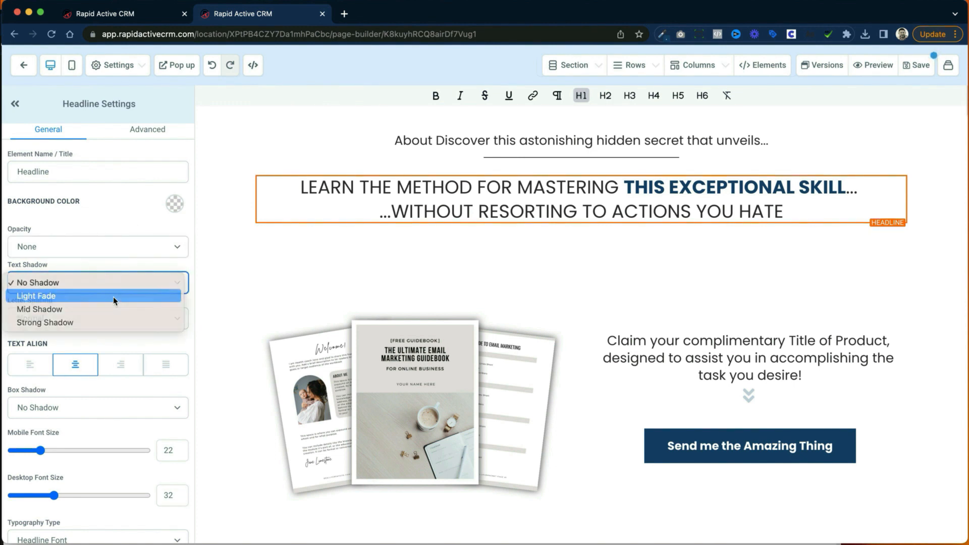
pyautogui.click(113, 296)
pyautogui.click(121, 283)
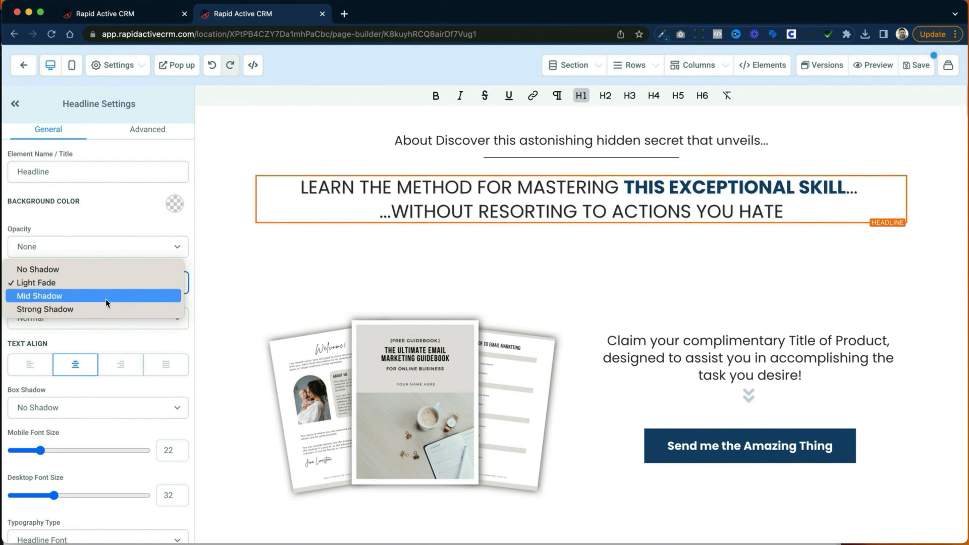
pyautogui.click(105, 299)
pyautogui.click(116, 285)
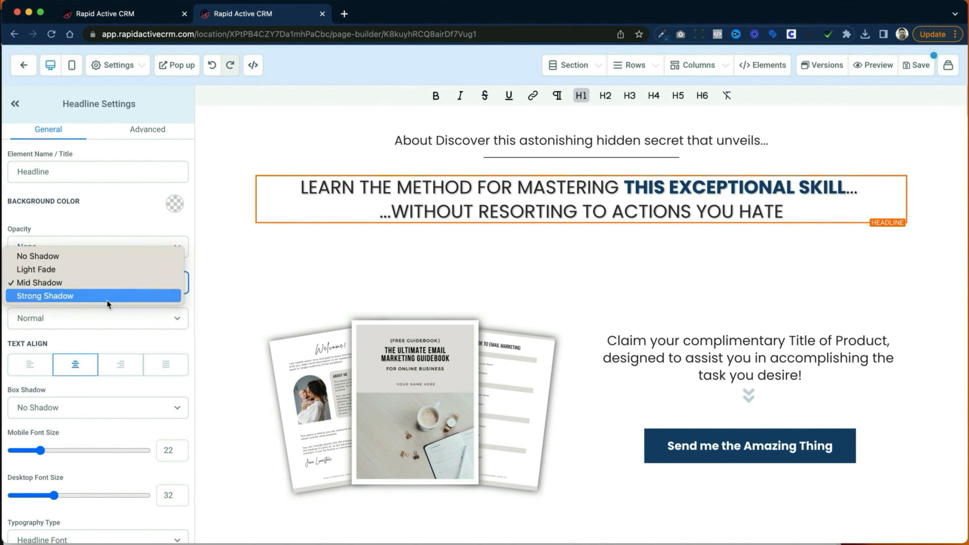
pyautogui.click(108, 300)
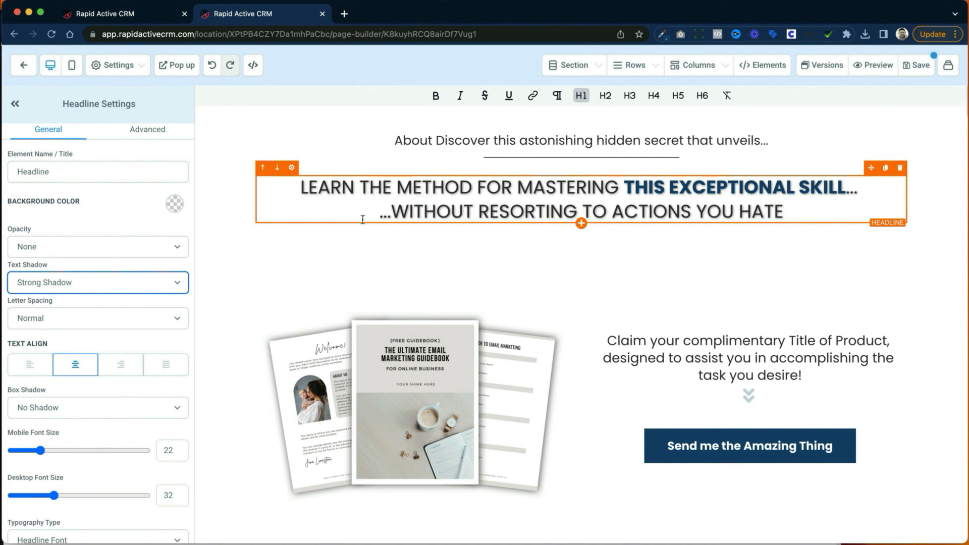
# Step: Try 1px letter spacing on the headline and return it to Normal
pyautogui.click(136, 317)
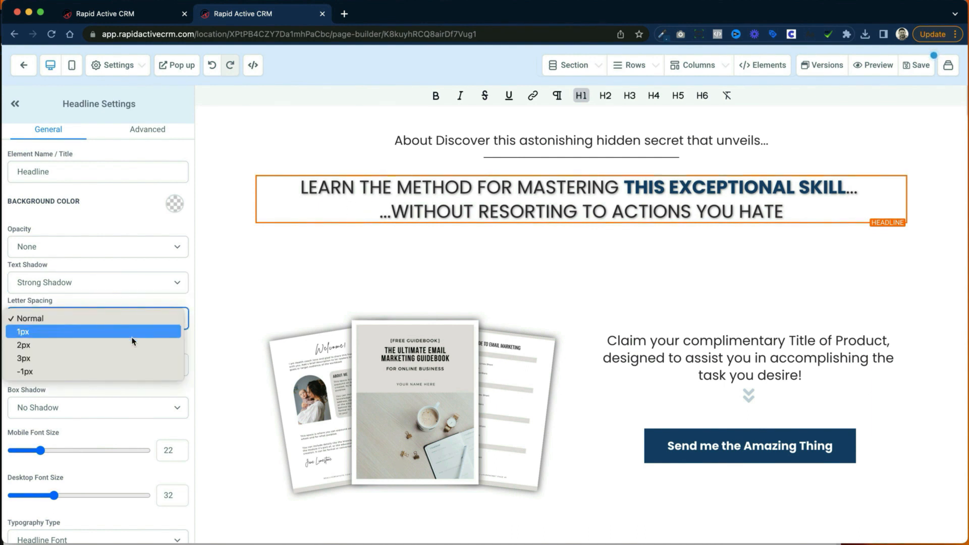
pyautogui.click(132, 341)
pyautogui.click(142, 319)
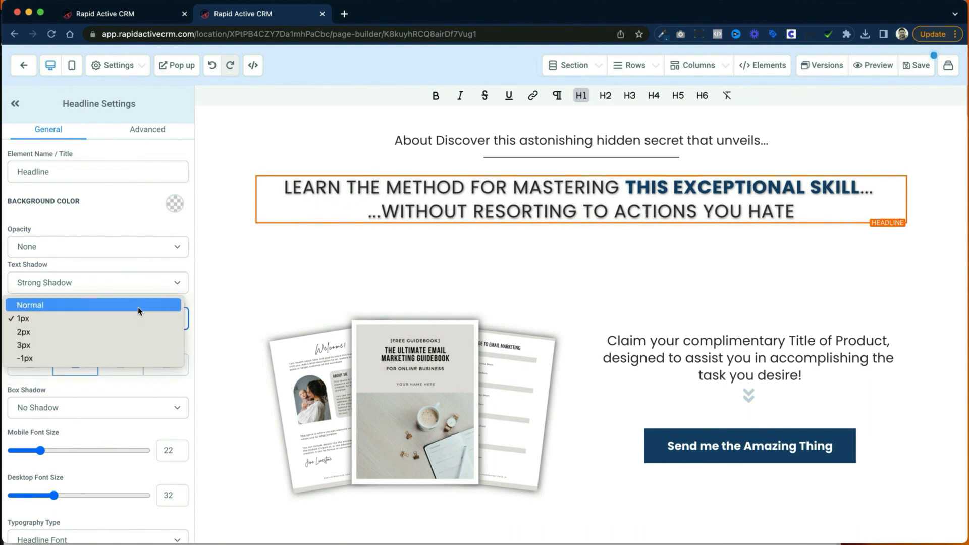
pyautogui.click(143, 305)
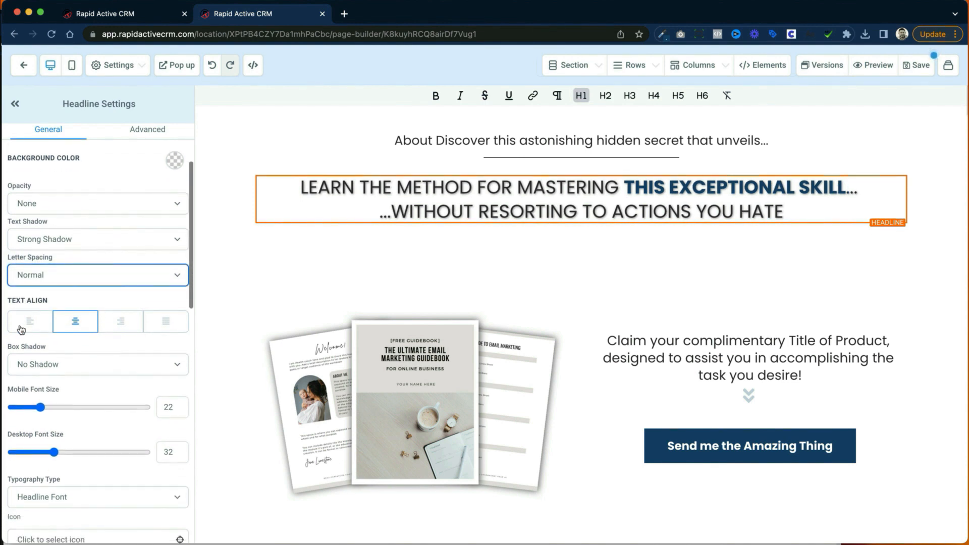
# Step: Switch the headline's typography type to Custom Font and choose the Google font Birthstone
pyautogui.scroll(-4, 108, 328)
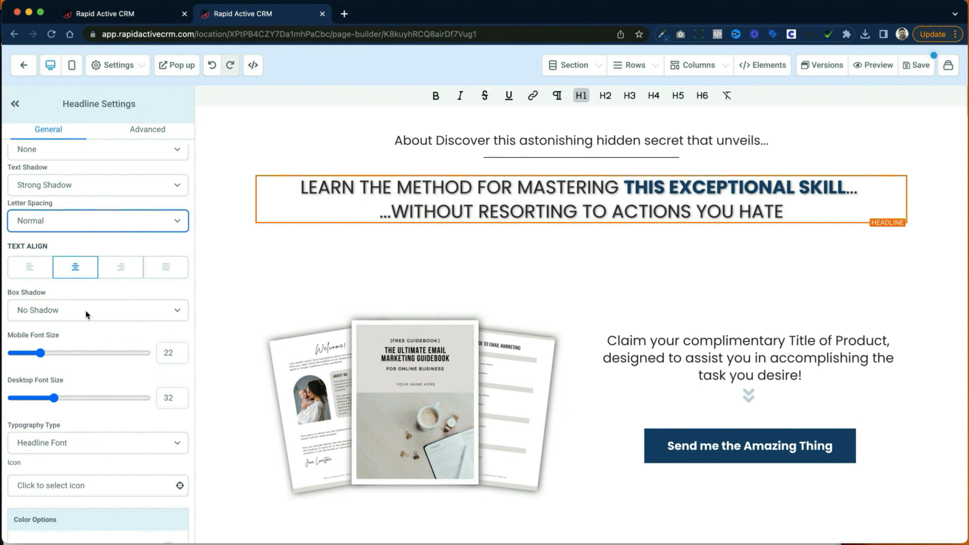
pyautogui.scroll(-1, 60, 364)
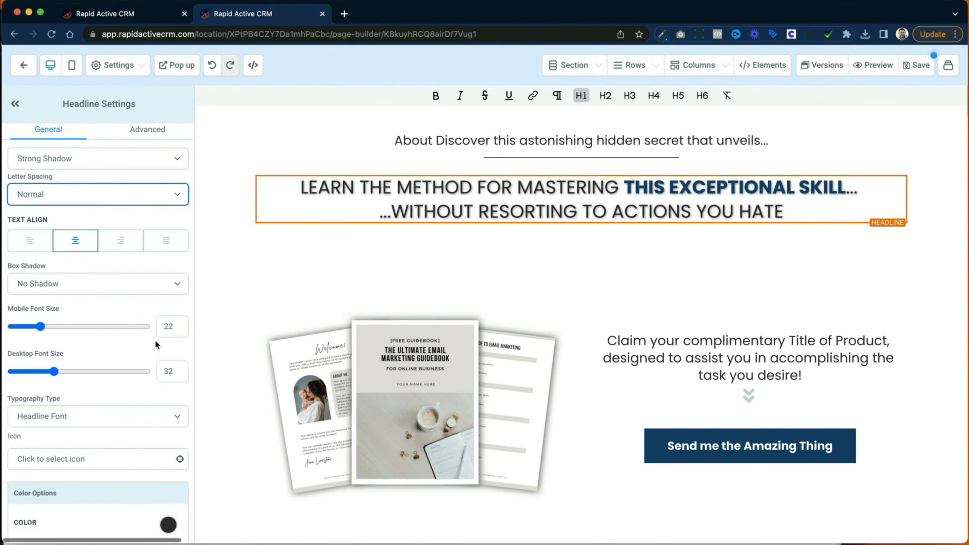
pyautogui.scroll(-2, 102, 371)
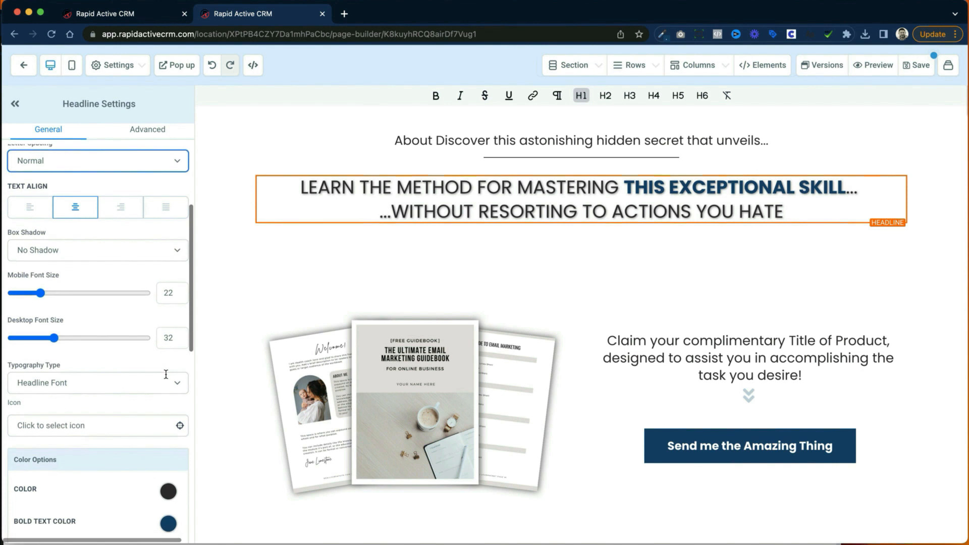
pyautogui.click(103, 369)
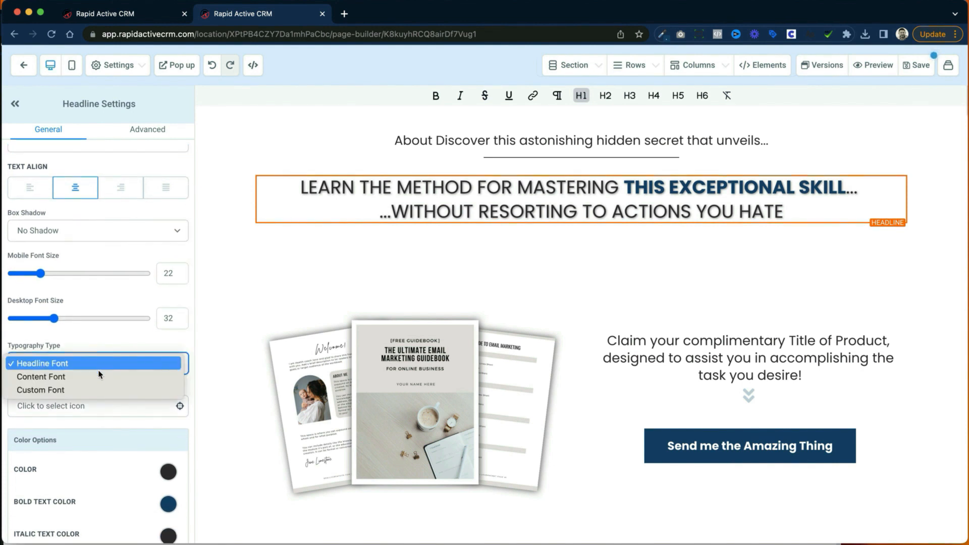
pyautogui.click(118, 391)
pyautogui.click(114, 408)
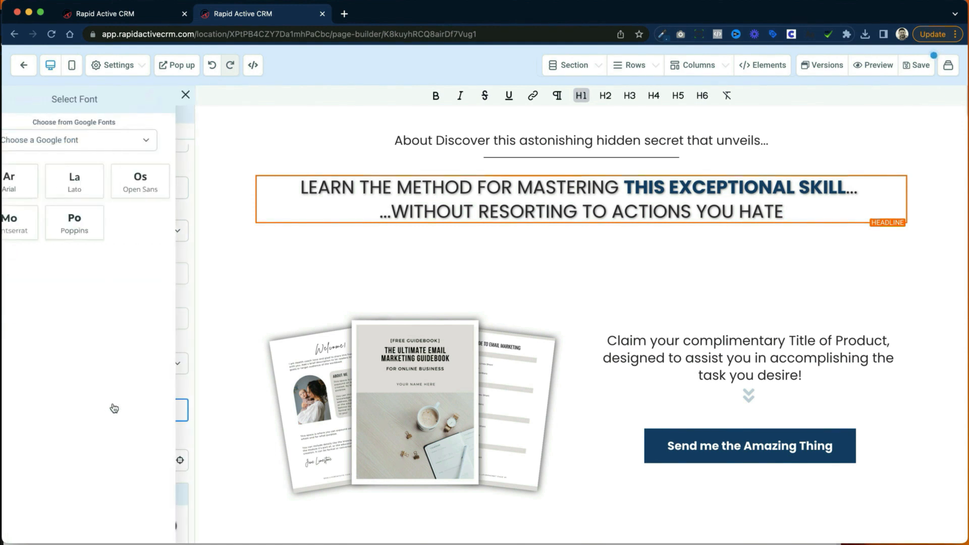
pyautogui.click(107, 142)
pyautogui.scroll(-2, 86, 283)
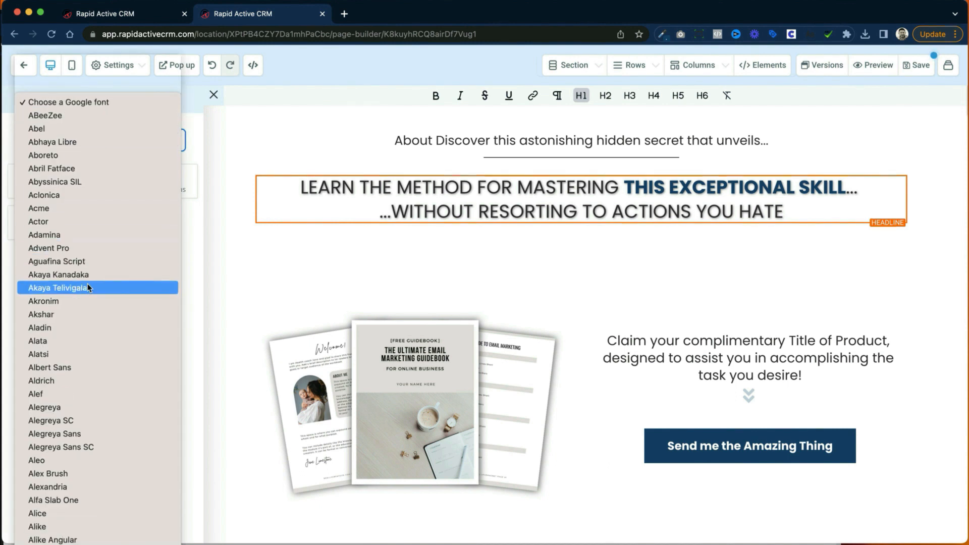
pyautogui.scroll(-10, 88, 285)
pyautogui.scroll(-6, 89, 286)
pyautogui.scroll(-12, 88, 284)
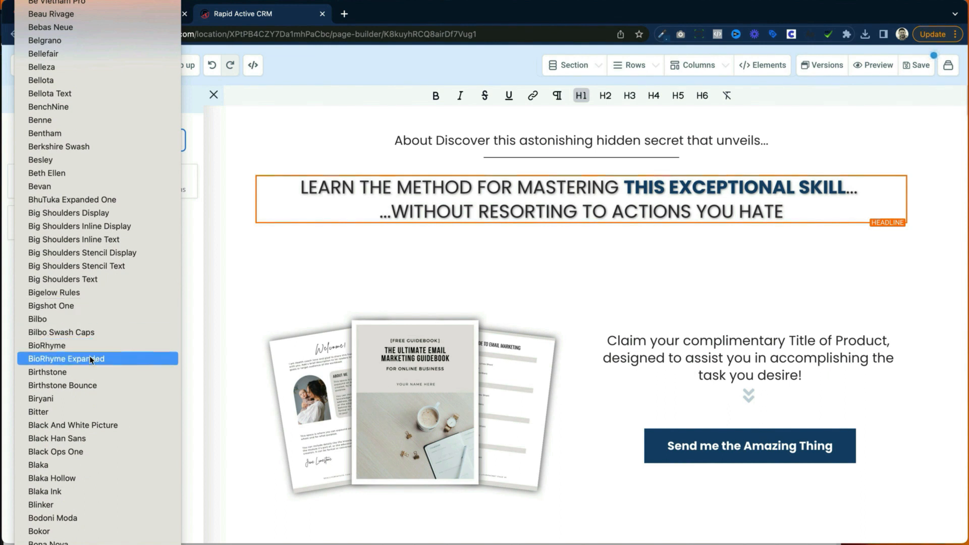
pyautogui.click(91, 372)
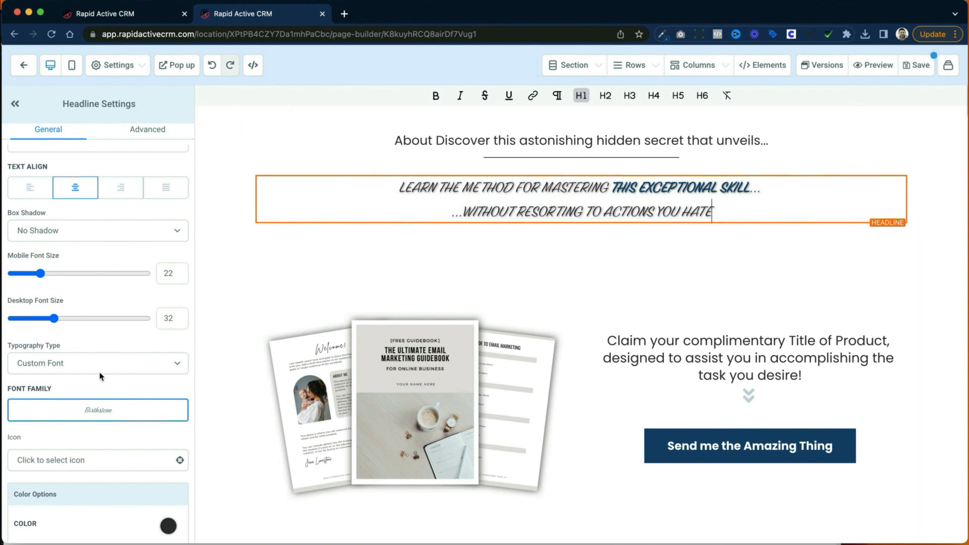
# Step: Search the headline's icons for "apple", add the apple-alt icon, and remove it again
pyautogui.scroll(-2, 128, 379)
pyautogui.scroll(-2, 127, 380)
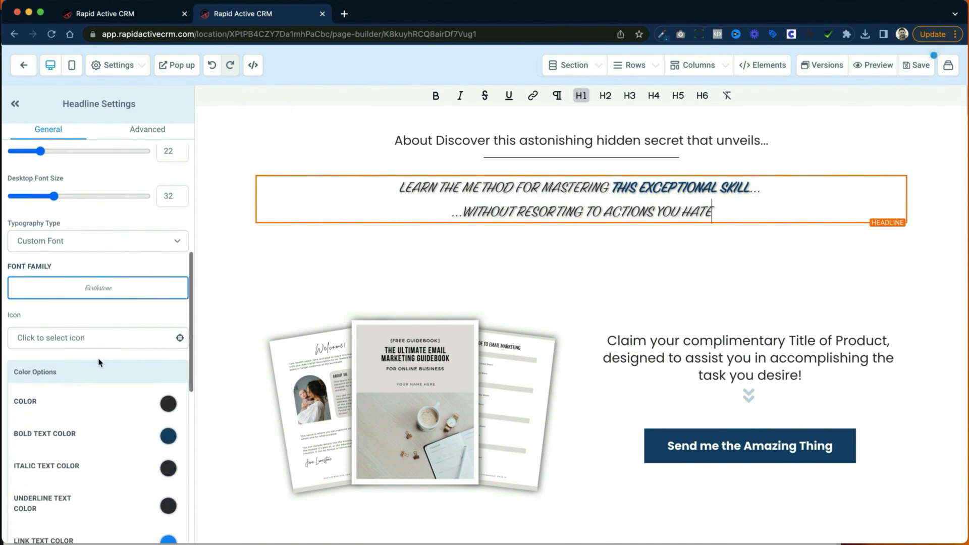
pyautogui.click(127, 337)
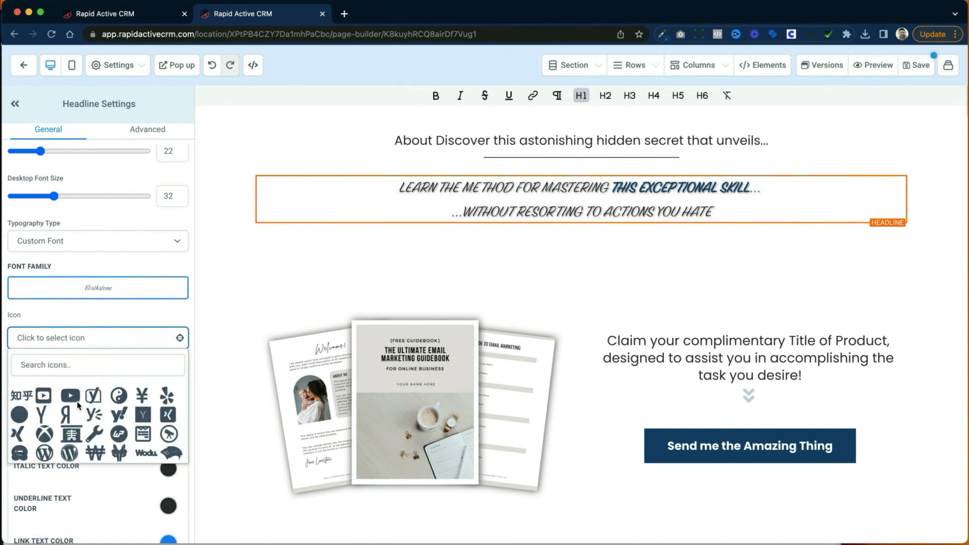
pyautogui.click(79, 365)
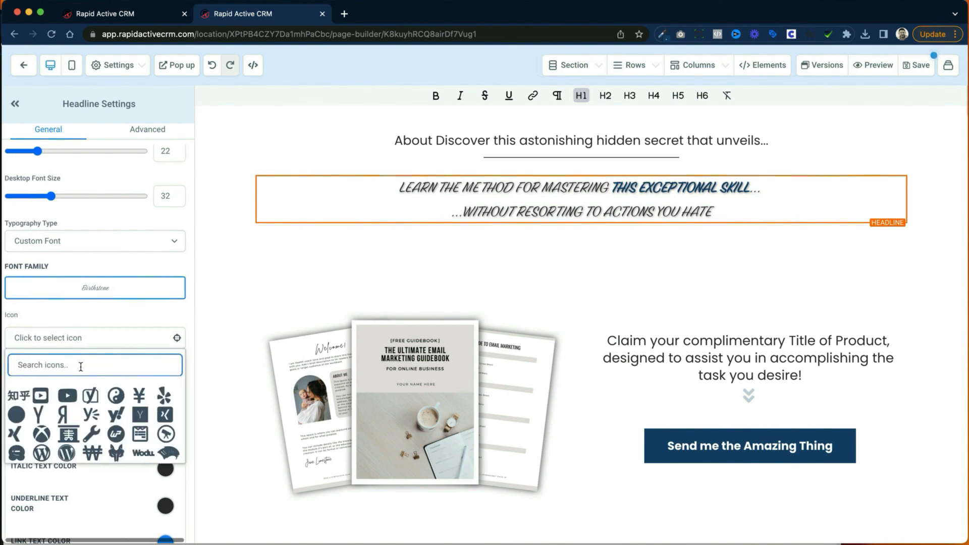
pyautogui.write('apple')
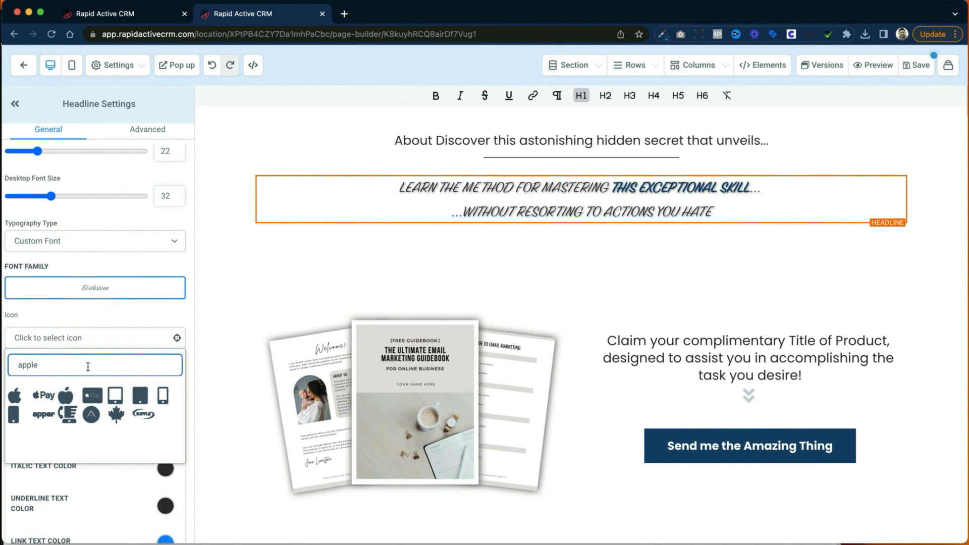
pyautogui.click(68, 395)
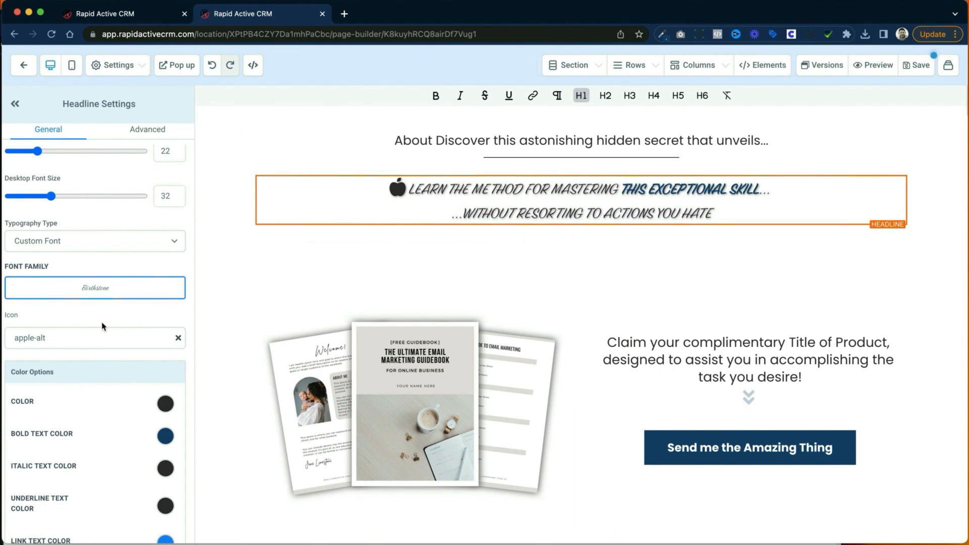
pyautogui.doubleClick(110, 335)
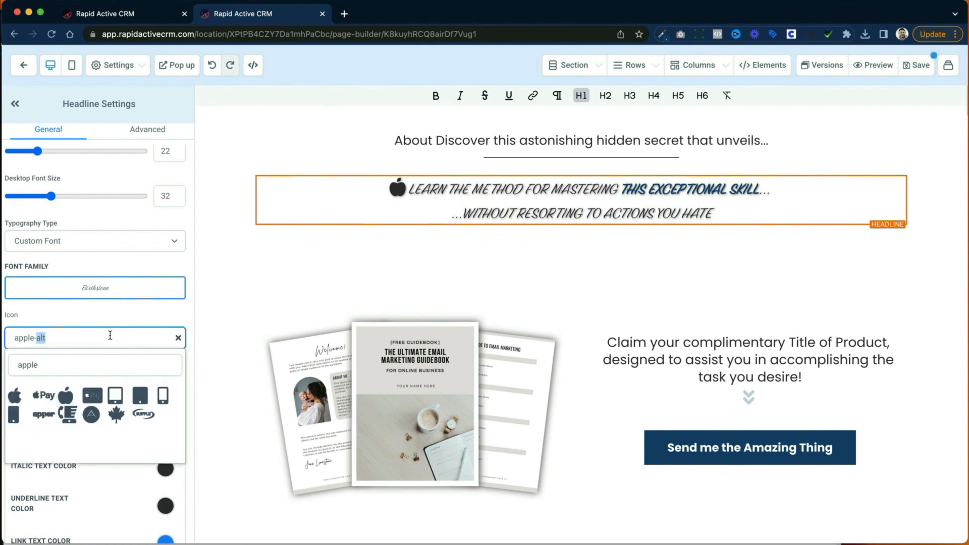
pyautogui.click(178, 338)
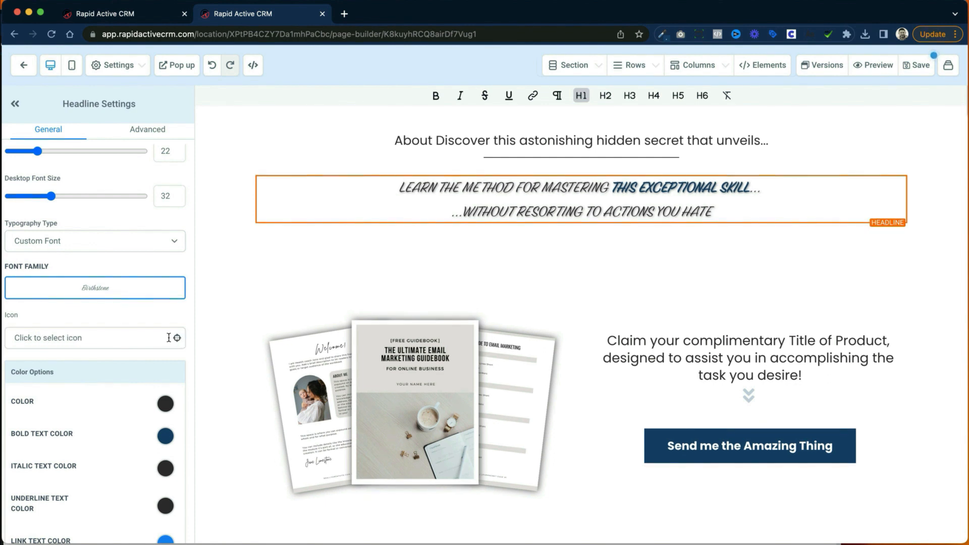
# Step: Review the headline's color options for regular, bold, italic, underlined and link text and for the icon
pyautogui.scroll(-3, 171, 339)
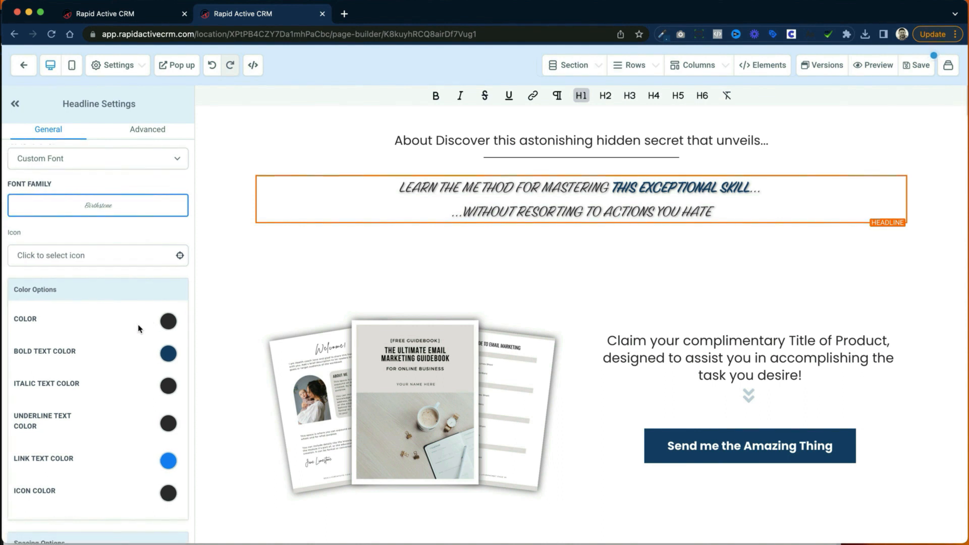
pyautogui.scroll(1, 172, 351)
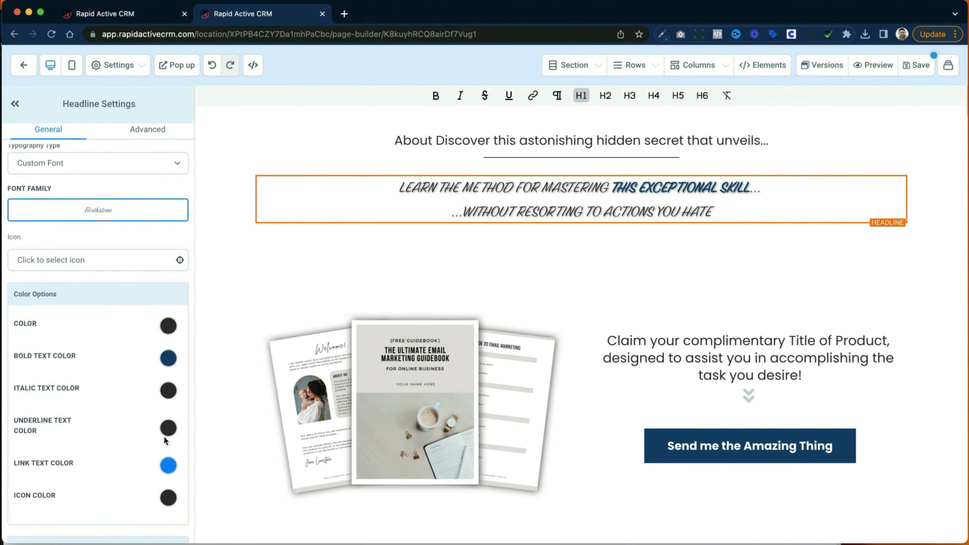
pyautogui.hscroll(1, 167, 462)
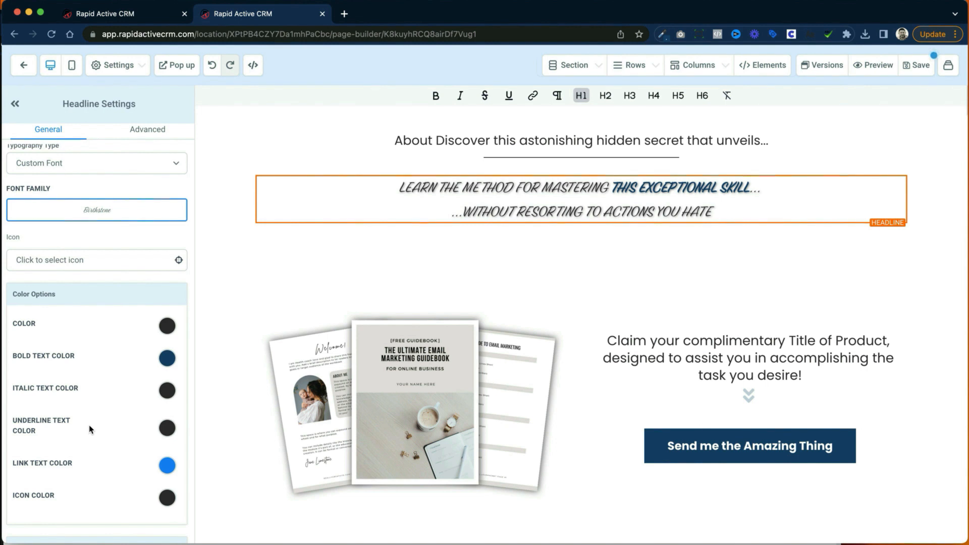
pyautogui.scroll(-3, 89, 429)
pyautogui.scroll(-6, 91, 429)
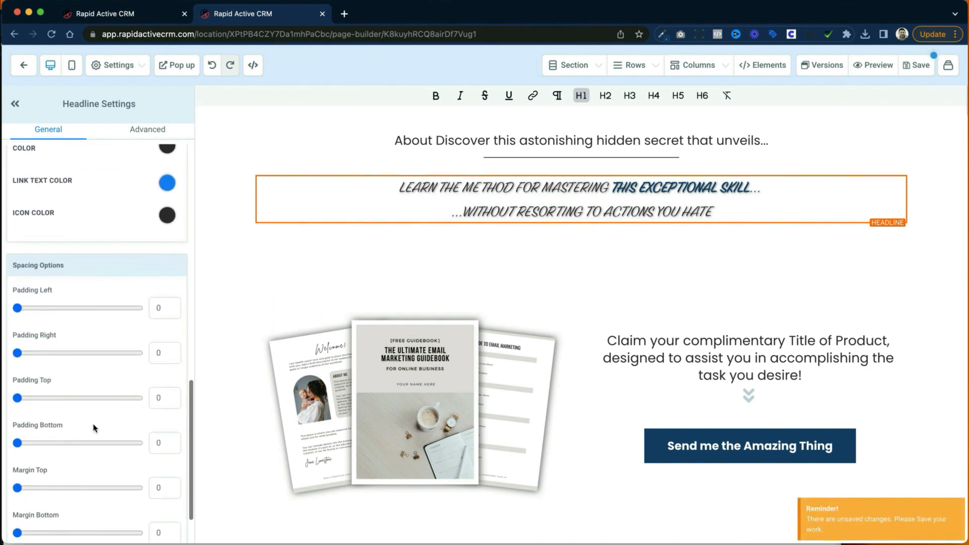
# Step: Try adjusting the headline's top padding, bottom padding and top margin, returning each to 0
pyautogui.scroll(-1, 94, 428)
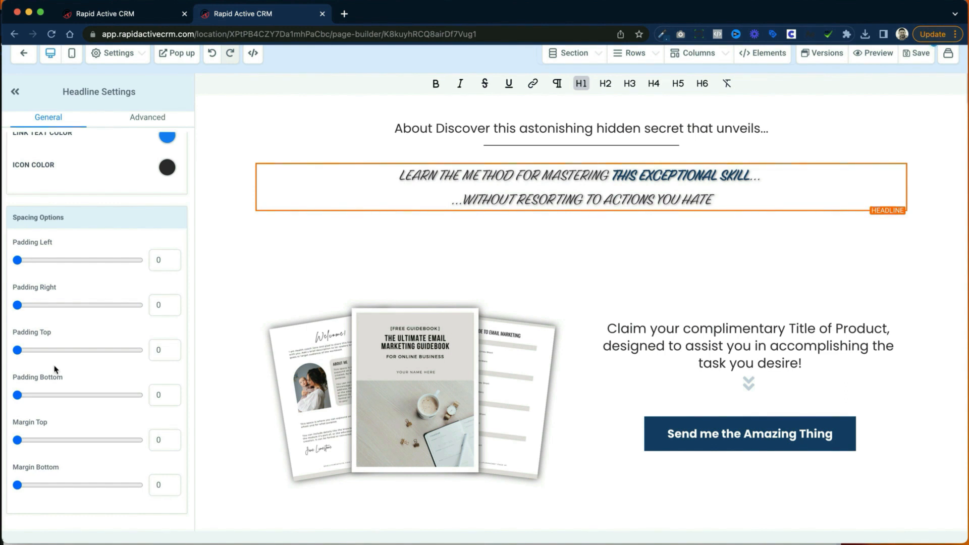
pyautogui.moveTo(17, 349)
pyautogui.mouseDown()
pyautogui.moveTo(56, 353)
pyautogui.moveTo(16, 350)
pyautogui.mouseUp()
pyautogui.moveTo(20, 397)
pyautogui.mouseDown()
pyautogui.moveTo(63, 396)
pyautogui.moveTo(13, 397)
pyautogui.mouseUp()
pyautogui.moveTo(18, 440); pyautogui.dragTo(62, 439)
pyautogui.click(14, 440)
# Step: Review the guidebook image's spacing, background color, opacity, alignment and image options
pyautogui.click(317, 393)
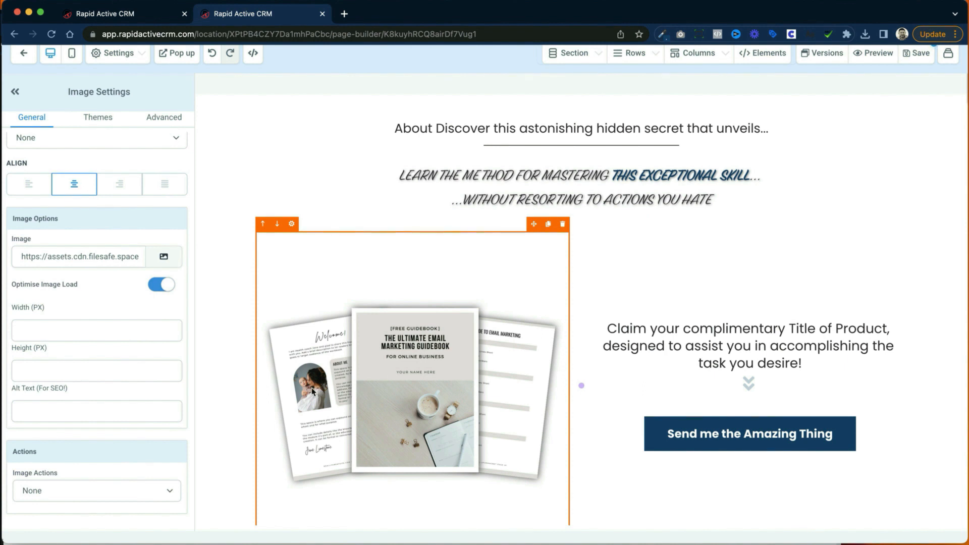
pyautogui.scroll(5, 154, 360)
pyautogui.scroll(3, 153, 359)
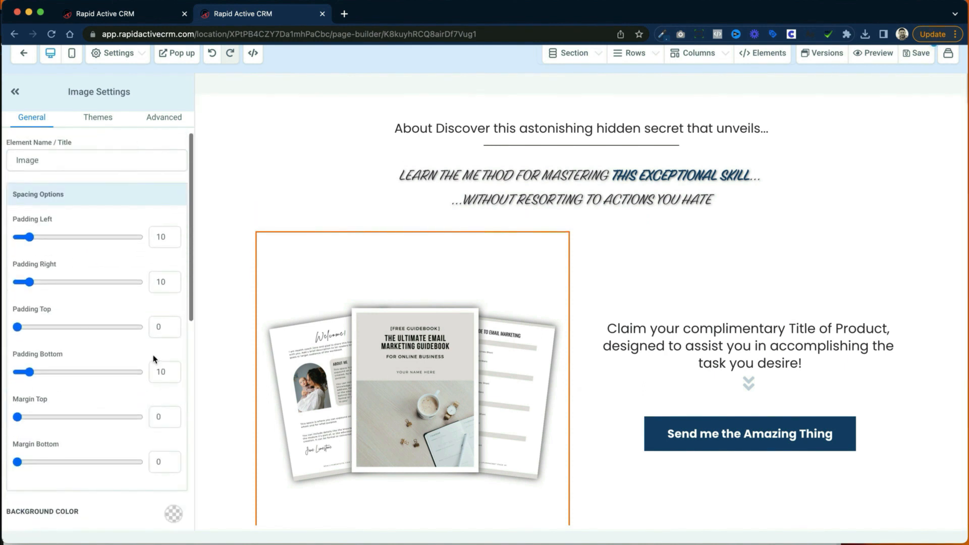
pyautogui.scroll(-1, 118, 247)
pyautogui.scroll(1, 118, 247)
pyautogui.scroll(-5, 117, 247)
pyautogui.scroll(-1, 118, 248)
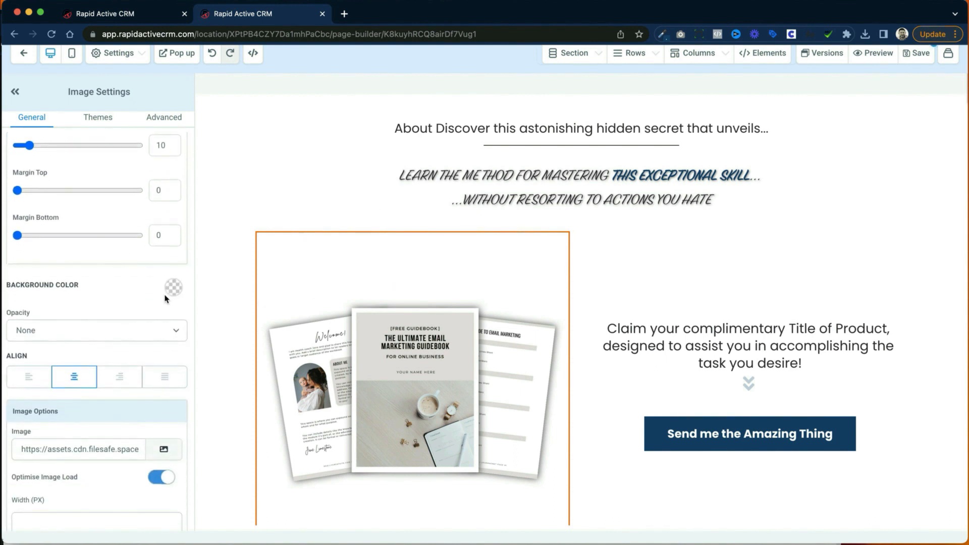
pyautogui.scroll(1, 145, 293)
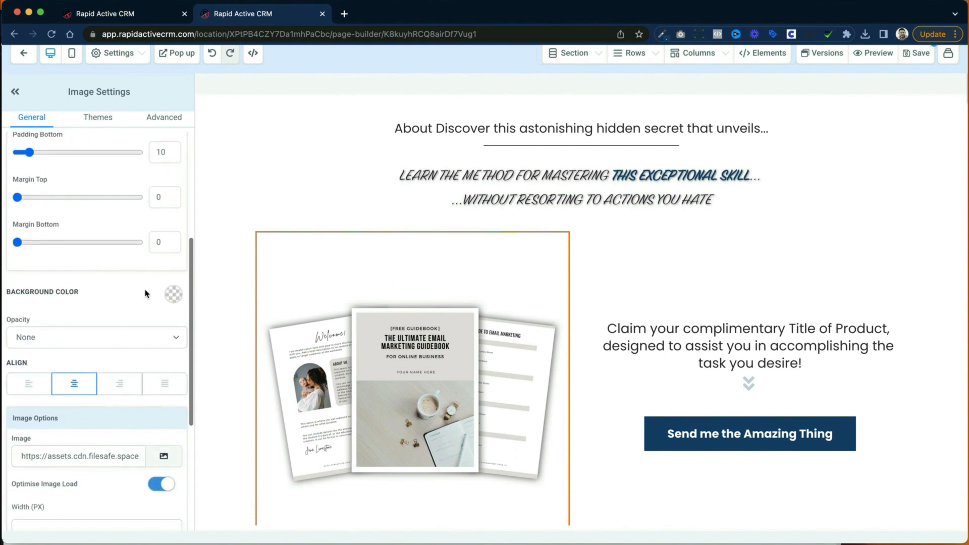
# Step: Try pink, lavender and purple background colors on the guidebook image, and restore the transparent background
pyautogui.click(175, 295)
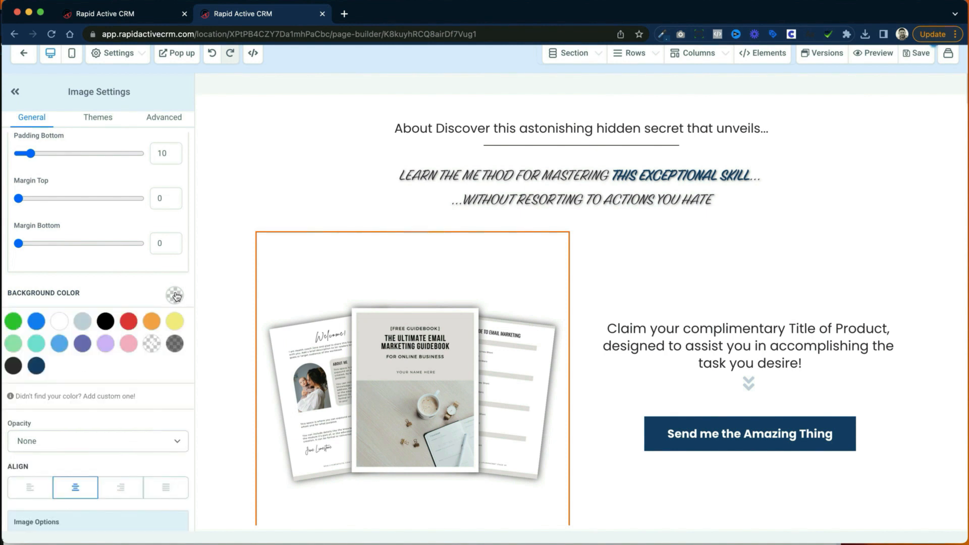
pyautogui.click(130, 345)
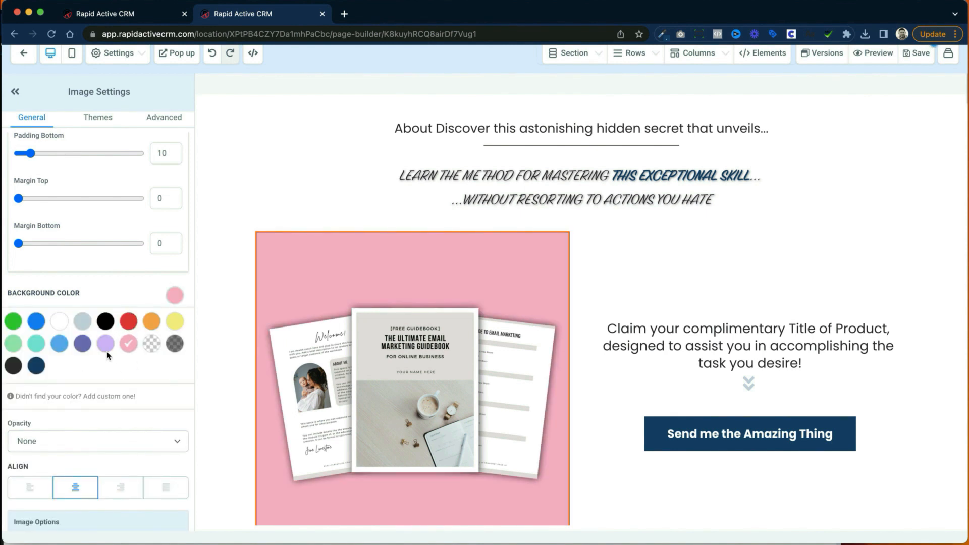
pyautogui.click(106, 347)
pyautogui.click(83, 345)
pyautogui.click(151, 343)
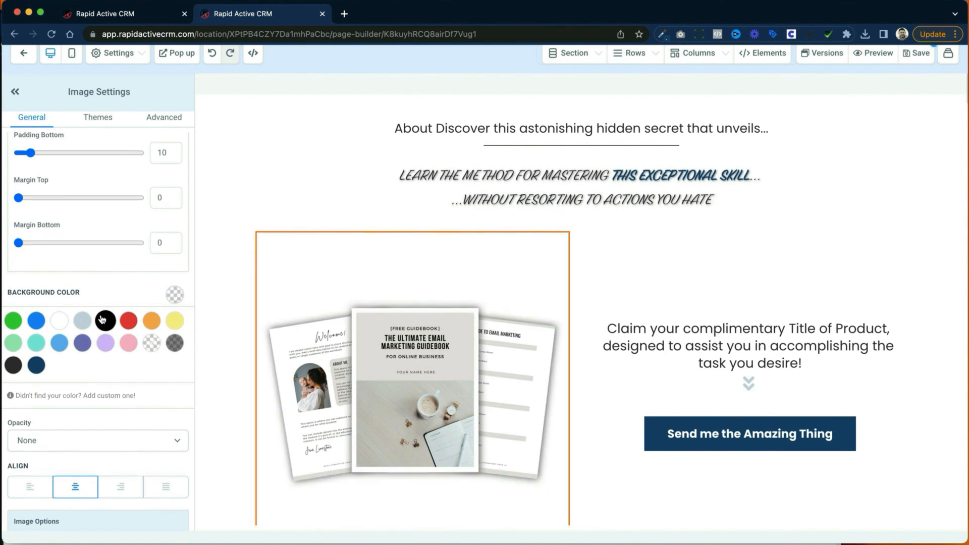
# Step: Try guidebook image widths of 200 px and 502 px, and clear the width value
pyautogui.scroll(-4, 93, 335)
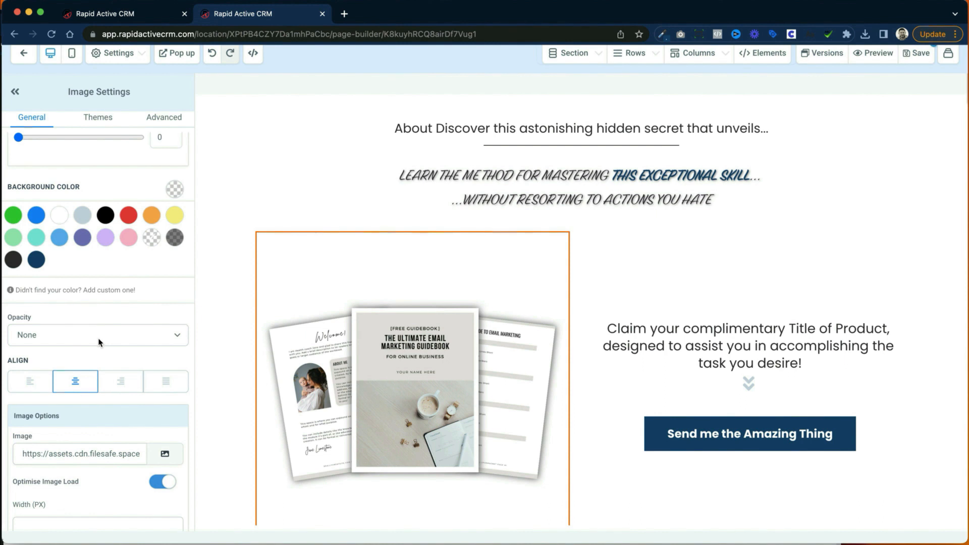
pyautogui.scroll(-7, 100, 342)
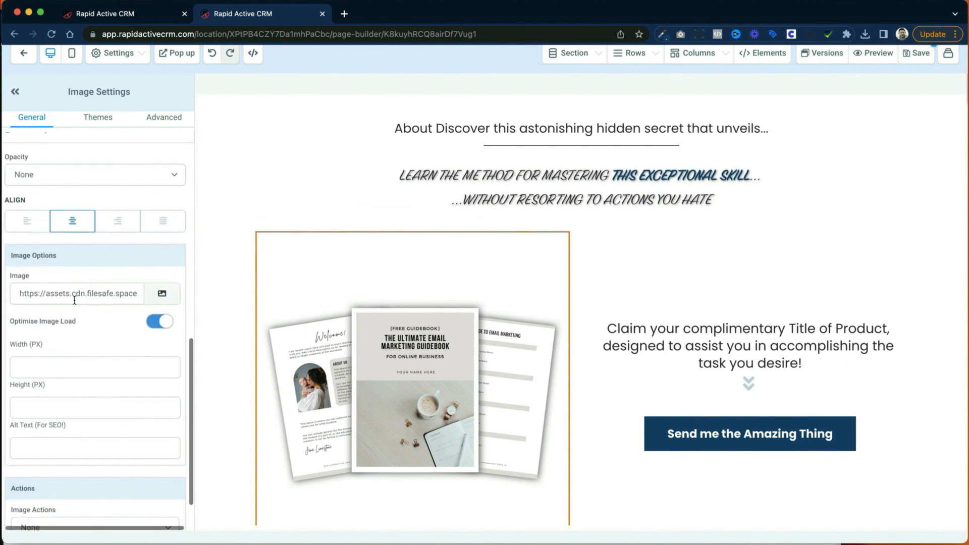
pyautogui.click(66, 331)
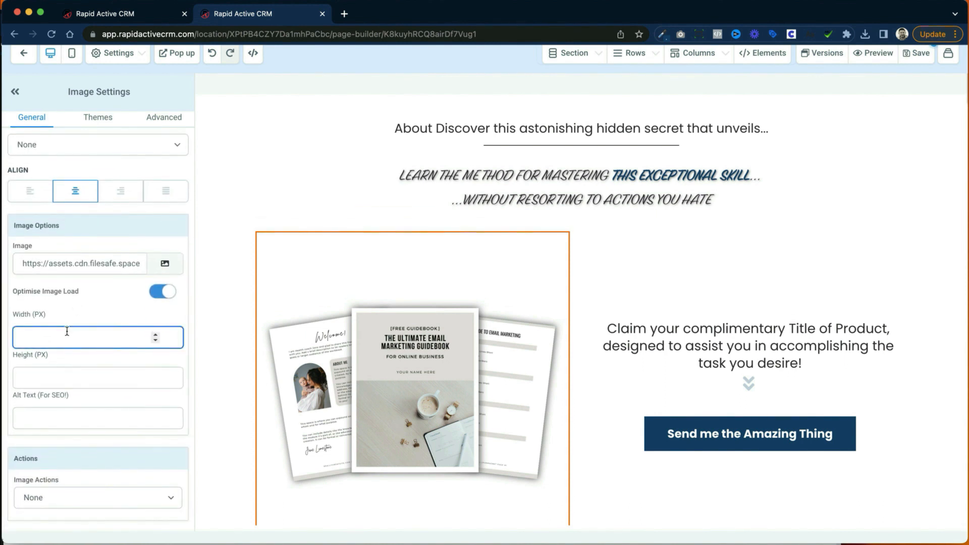
pyautogui.write('200')
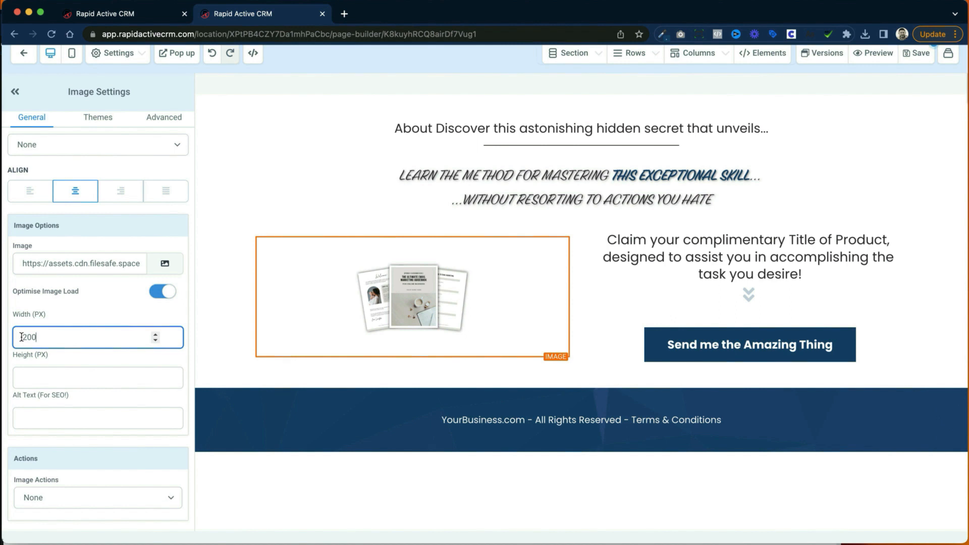
pyautogui.moveTo(30, 335); pyautogui.dragTo(5, 335)
pyautogui.scroll(2, 23, 336)
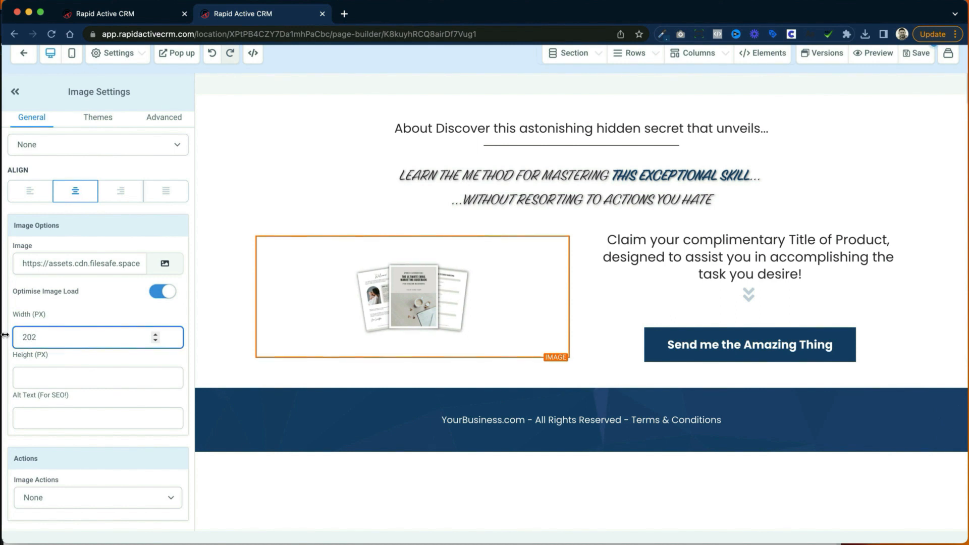
pyautogui.press('BackSpace')
pyautogui.write('5')
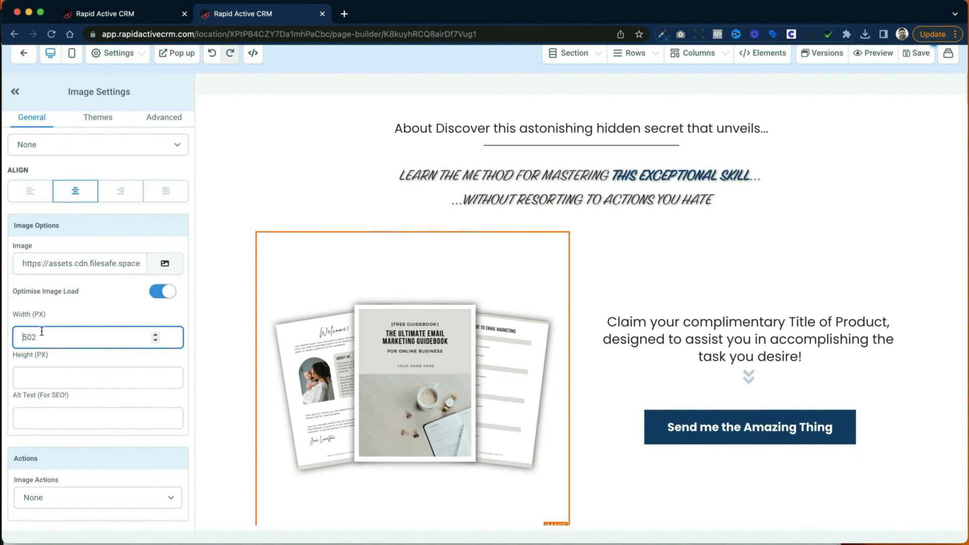
pyautogui.moveTo(20, 336); pyautogui.dragTo(41, 337)
pyautogui.press('BackSpace')
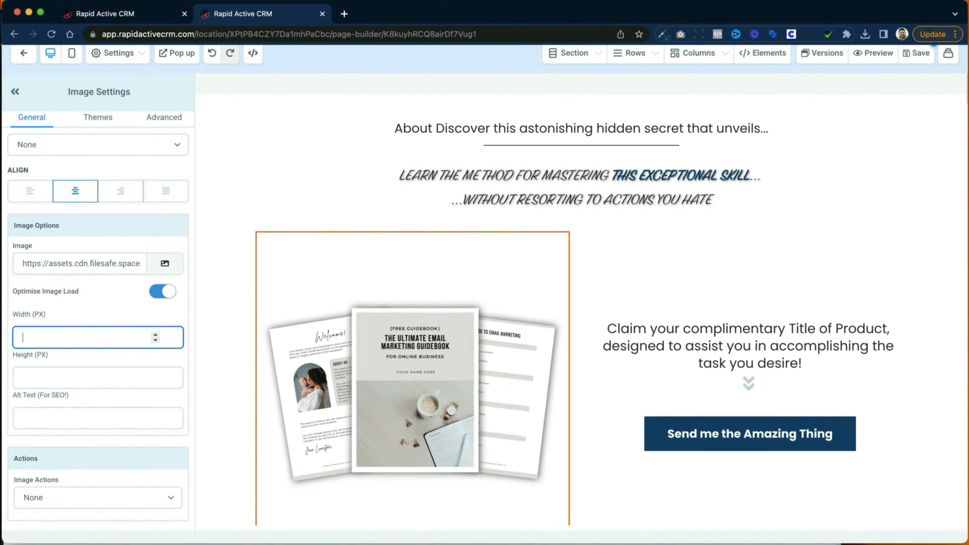
# Step: Move the divider between the two columns to narrow the guidebook image's column and widen the second one
pyautogui.scroll(-3, 545, 413)
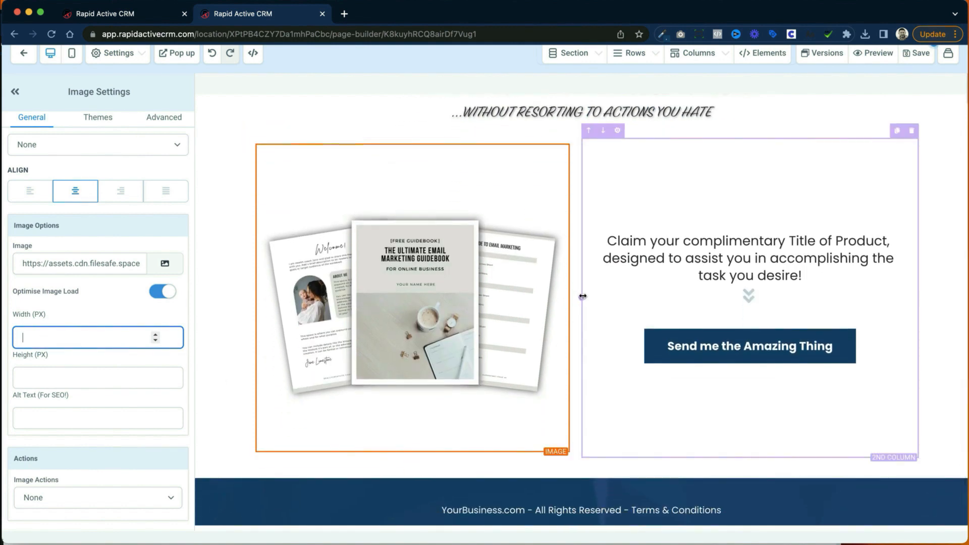
pyautogui.moveTo(582, 297); pyautogui.dragTo(530, 306)
pyautogui.click(700, 456)
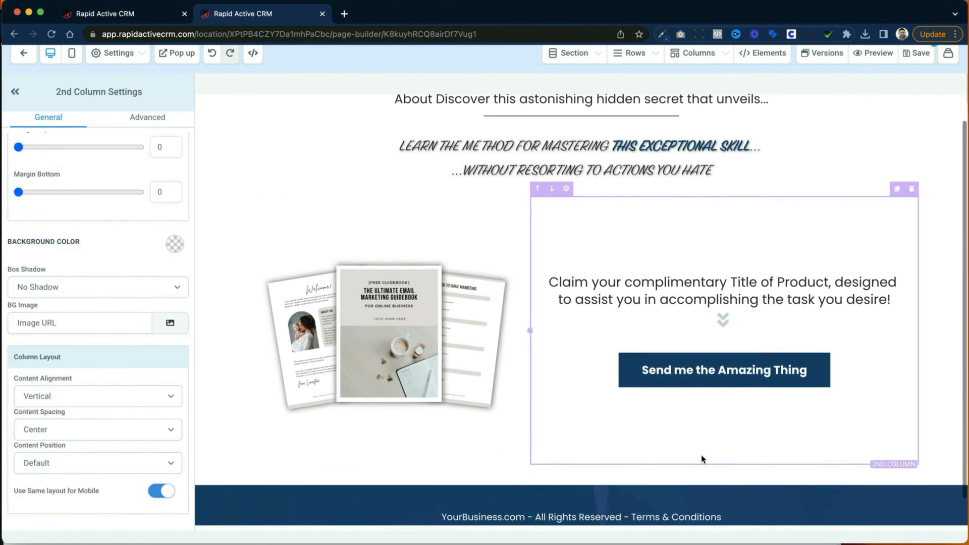
# Step: Check the action options for the guidebook image and inspect the paragraph and double-arrow headline in the second column
pyautogui.click(441, 355)
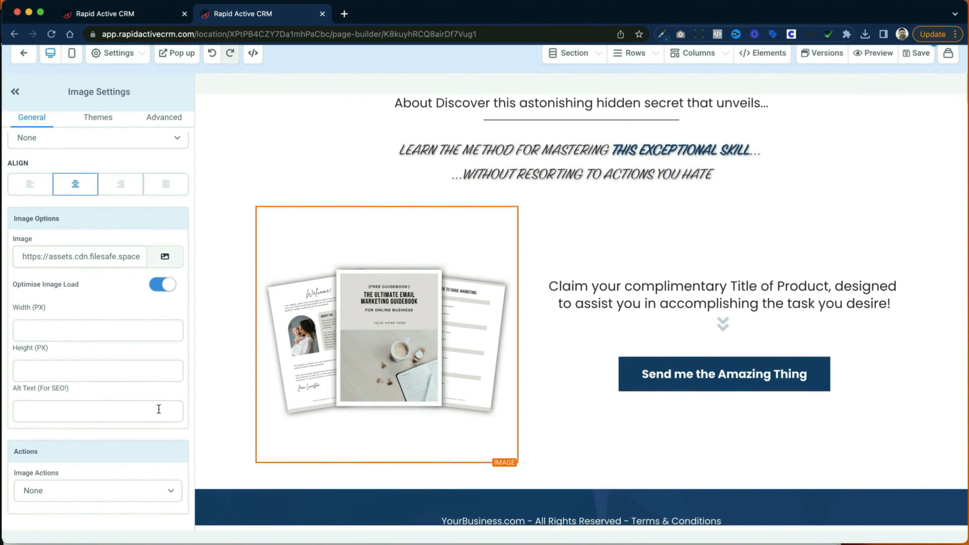
pyautogui.click(167, 490)
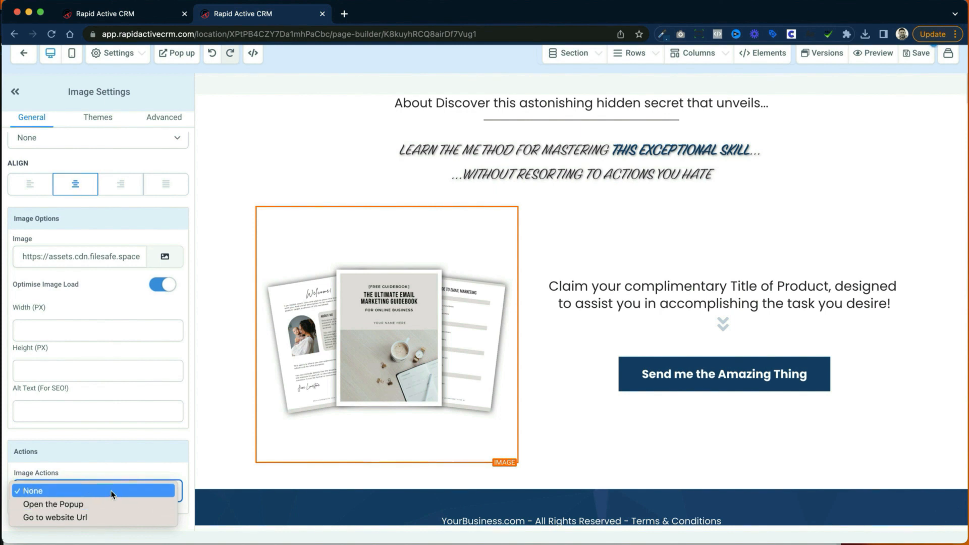
pyautogui.click(700, 302)
pyautogui.click(696, 302)
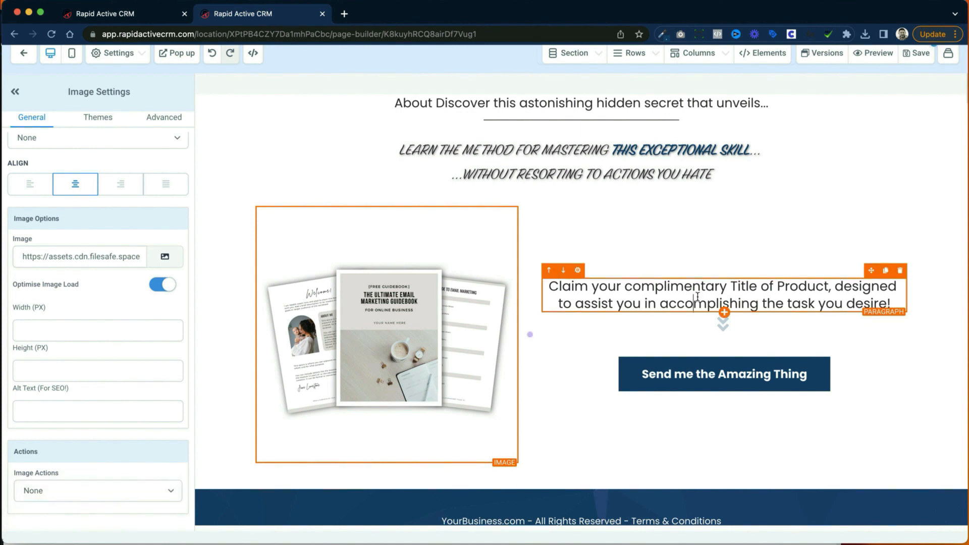
pyautogui.click(734, 322)
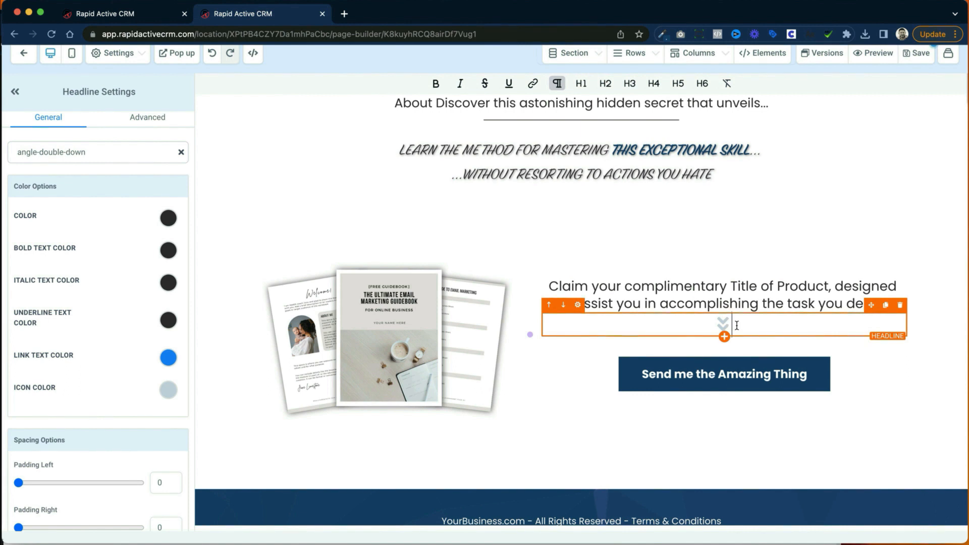
# Step: Try the sub text "subtext" on the "Send me the Amazing Thing" button, and clear it
pyautogui.click(733, 371)
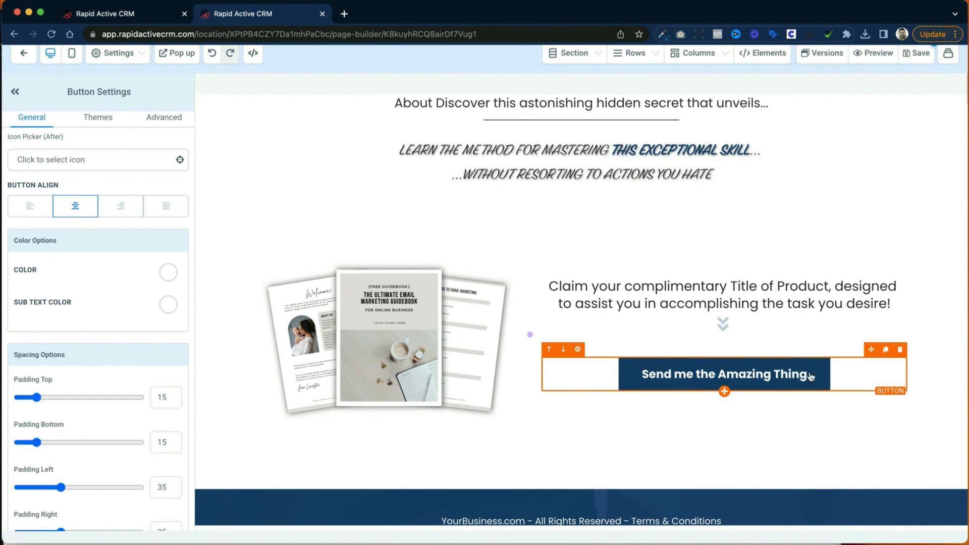
pyautogui.scroll(1, 810, 376)
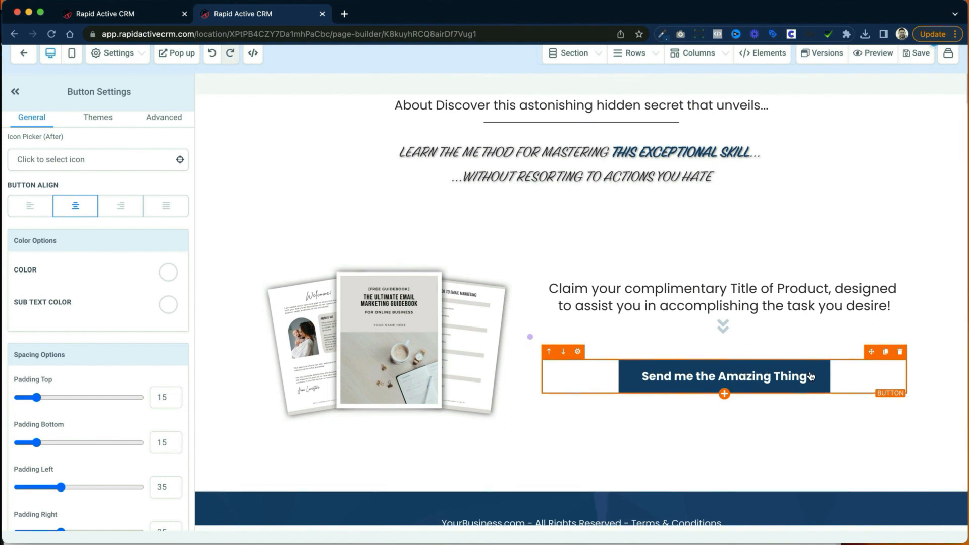
pyautogui.scroll(-6, 35, 209)
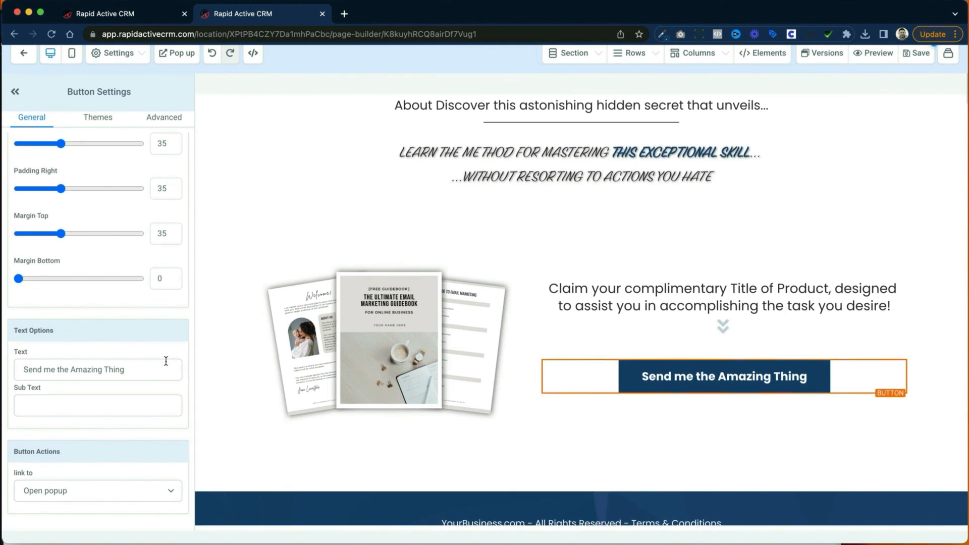
pyautogui.click(141, 407)
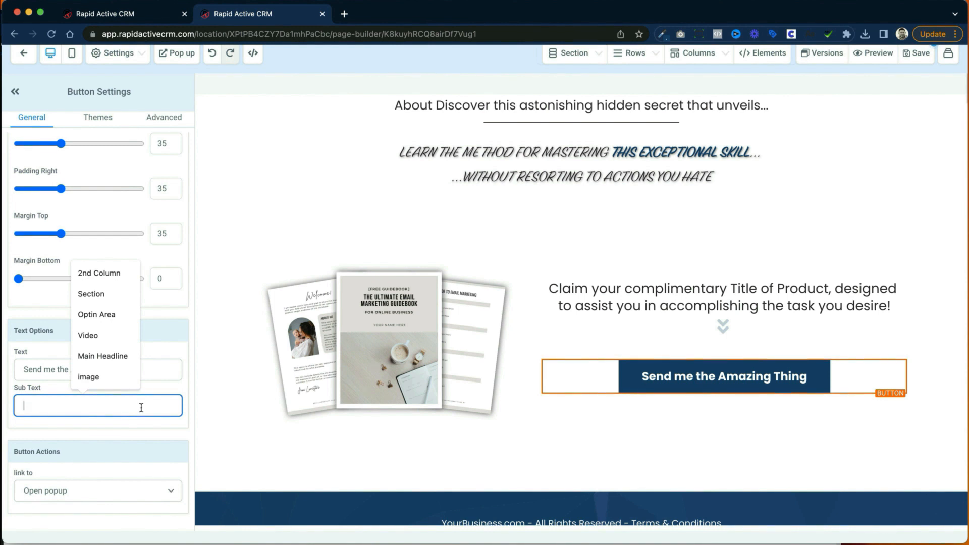
pyautogui.write('subtext')
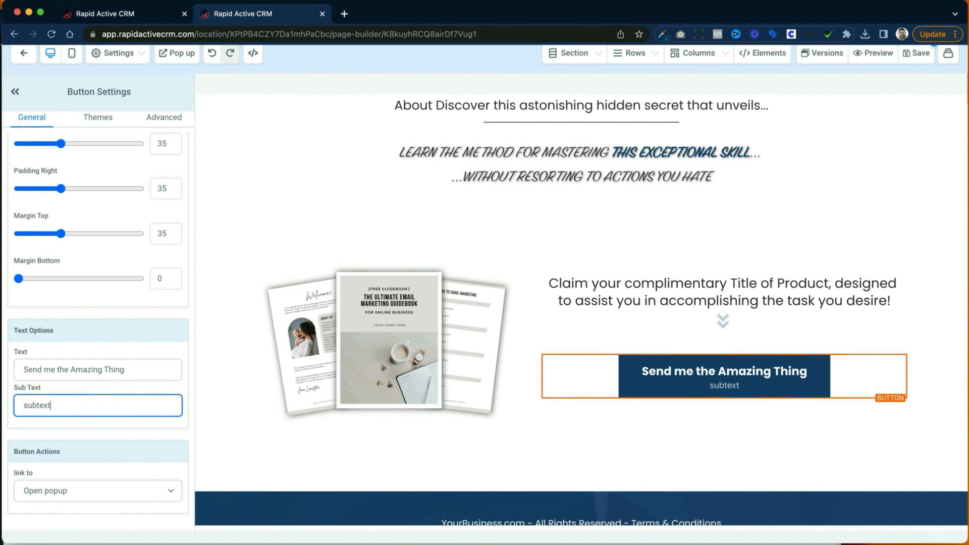
pyautogui.press('BackSpace')
pyautogui.press('BackSpace')
pyautogui.press('BackSpace')
pyautogui.press('BackSpace')
pyautogui.press('BackSpace')
pyautogui.press('BackSpace')
pyautogui.press('BackSpace')
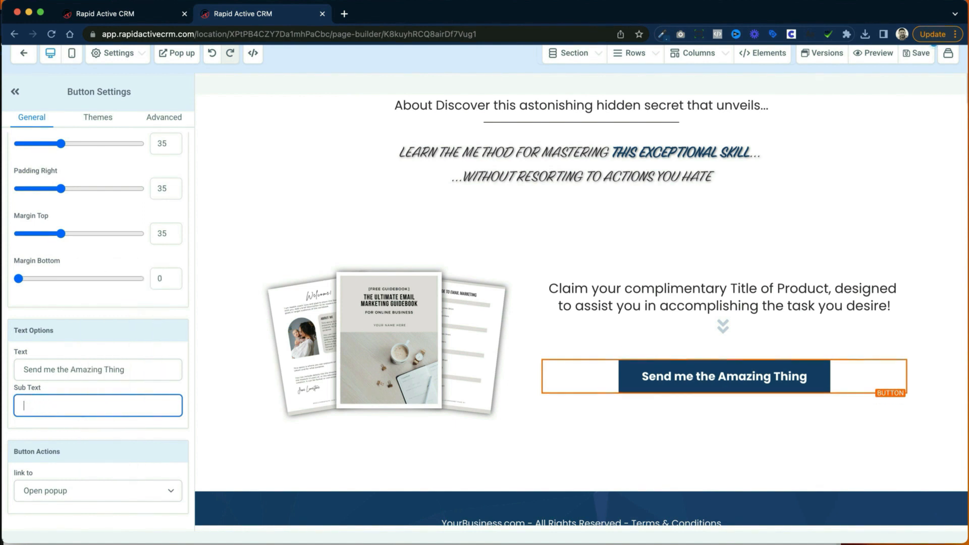
# Step: Check the link actions available for the "Send me the Amazing Thing" button, keeping Open popup
pyautogui.click(144, 485)
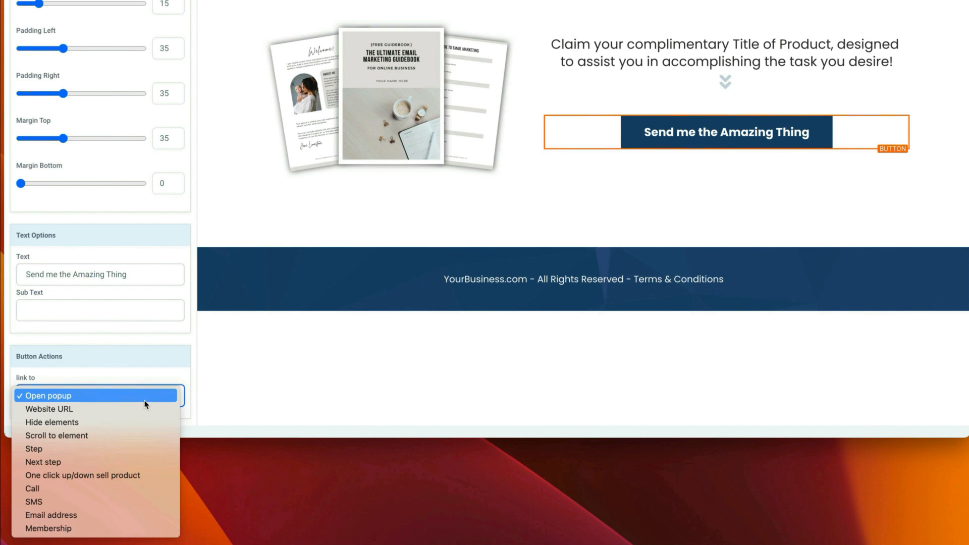
pyautogui.click(145, 398)
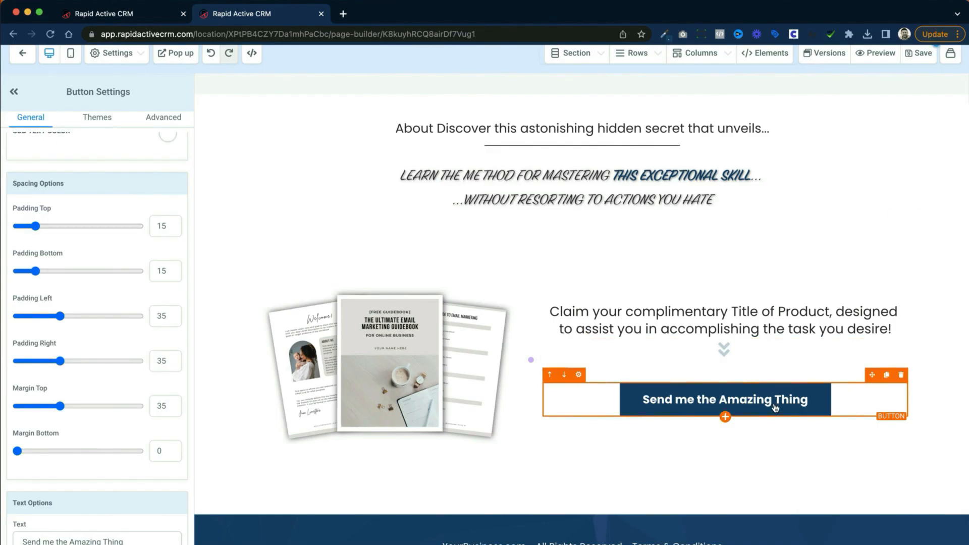
pyautogui.scroll(-3, 51, 303)
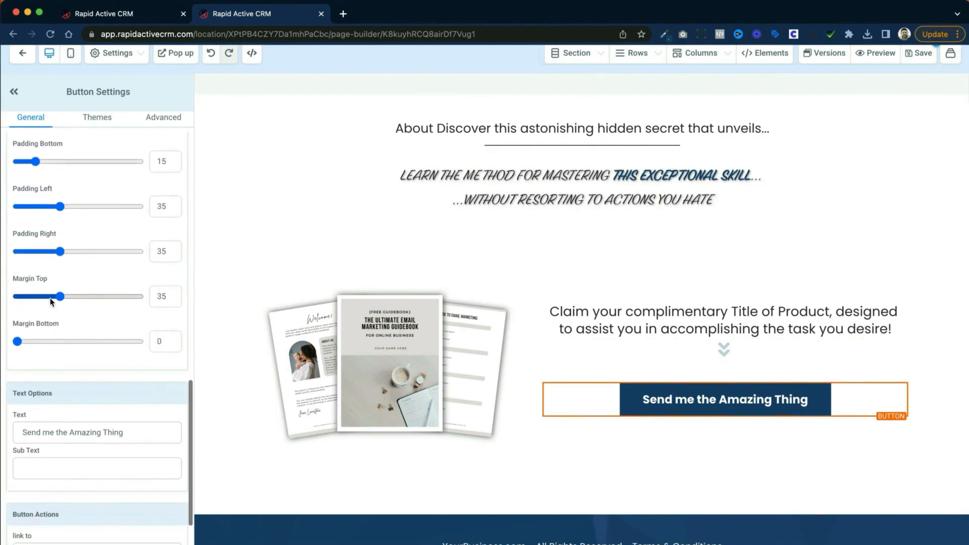
# Step: Open the page's popup for editing and add a 1-column row to it
pyautogui.click(176, 59)
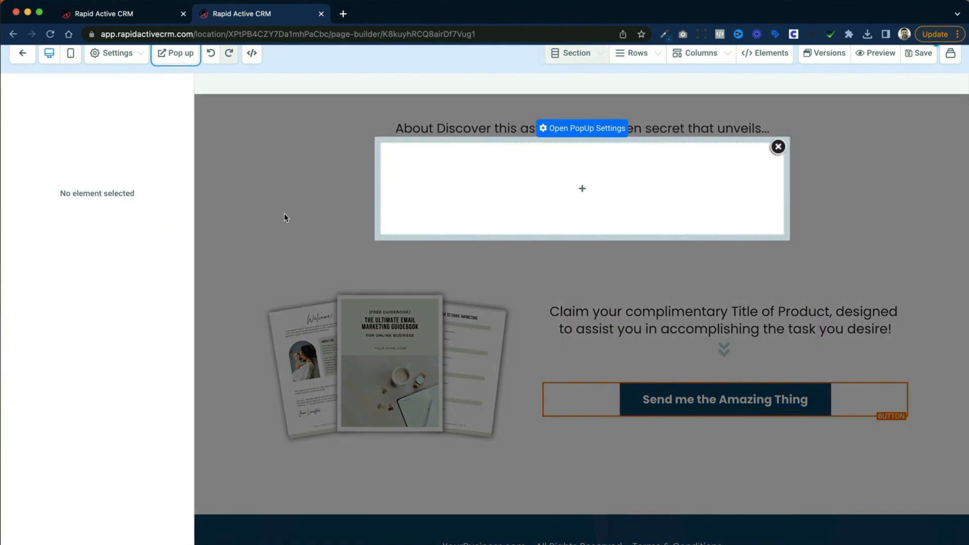
pyautogui.click(580, 187)
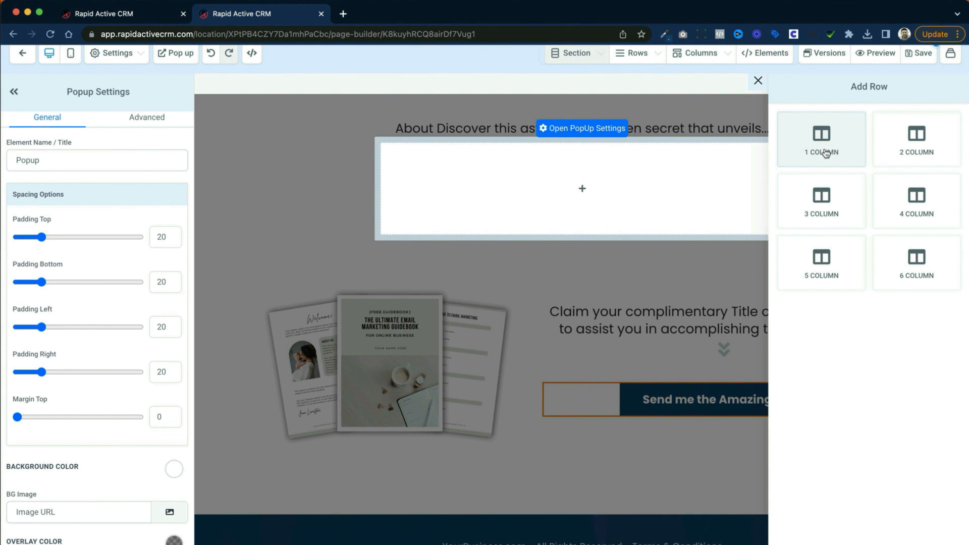
pyautogui.click(825, 150)
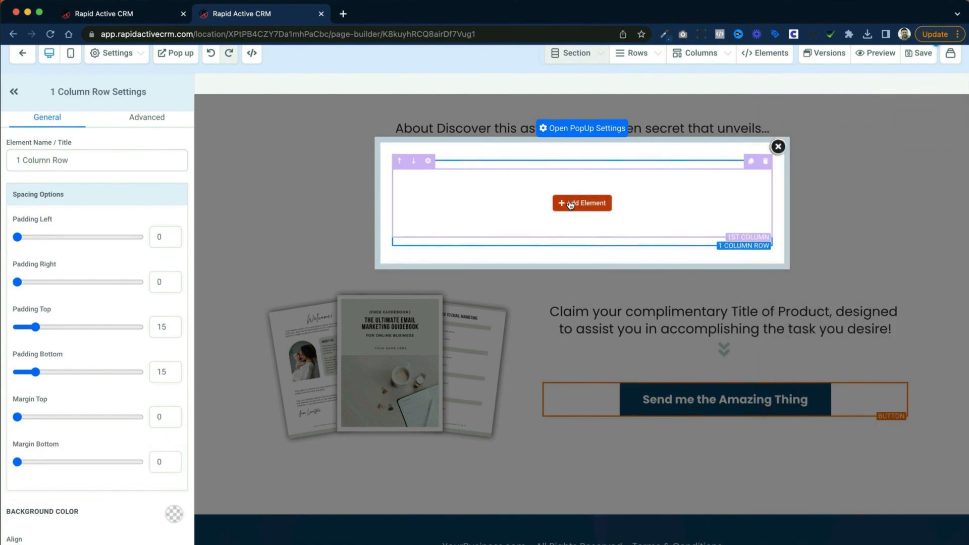
# Step: Add a headline to the popup's row and make it read "Fill Out the Form to Receive Your Free Gift"
pyautogui.click(570, 203)
pyautogui.click(782, 168)
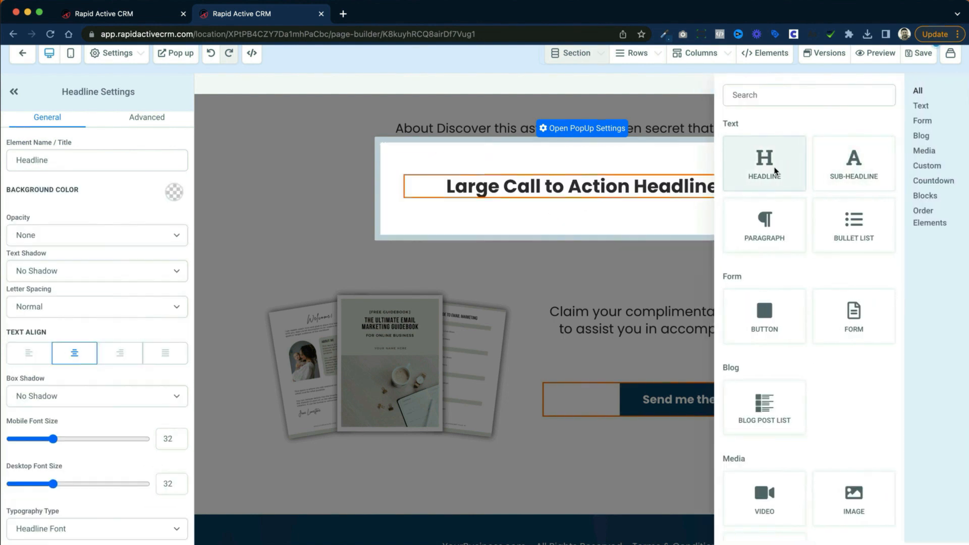
pyautogui.tripleClick(624, 187)
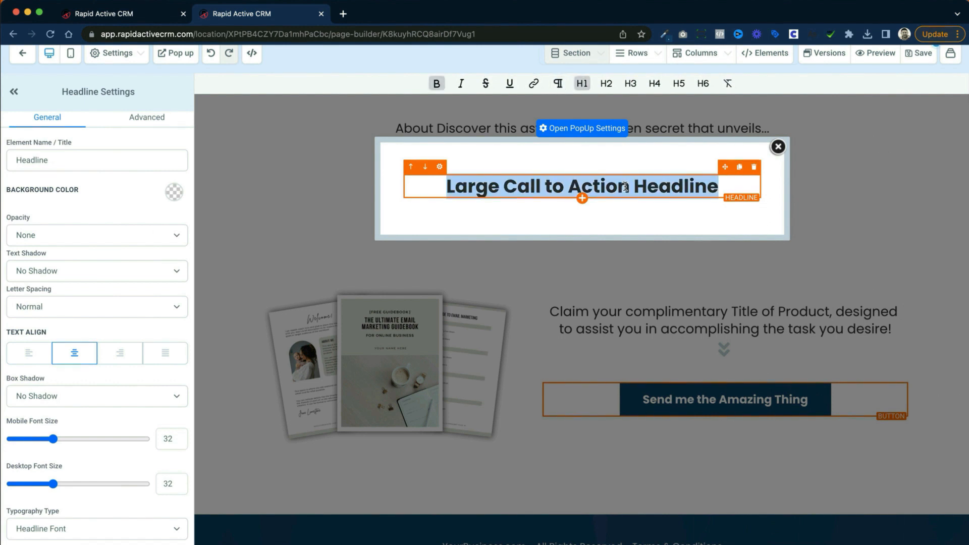
pyautogui.write('Fill')
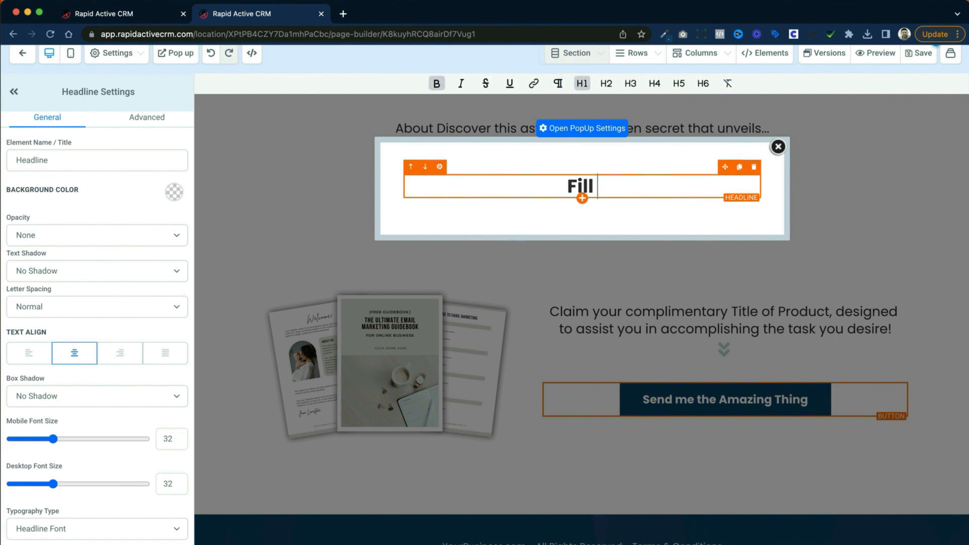
pyautogui.write(' Out the Form to Receive Your F')
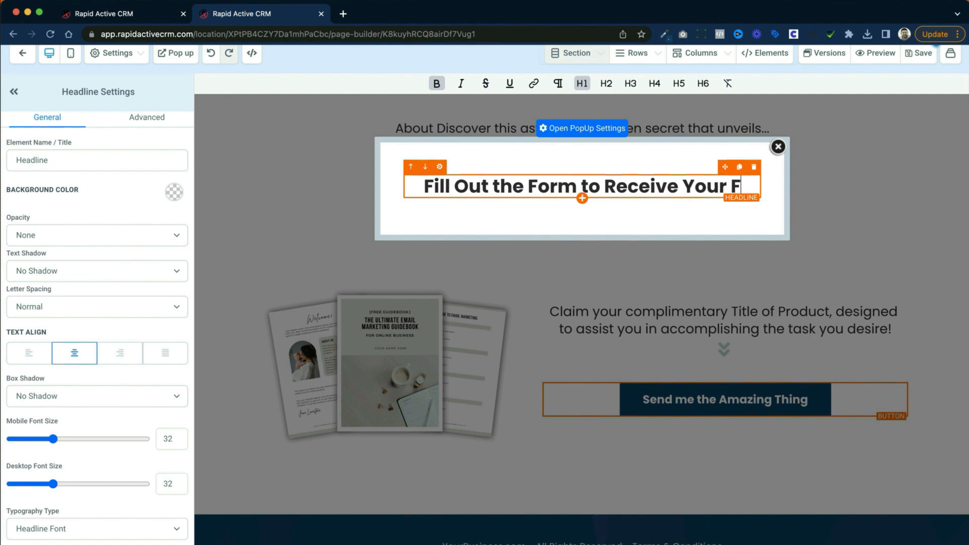
pyautogui.write('ree Gift')
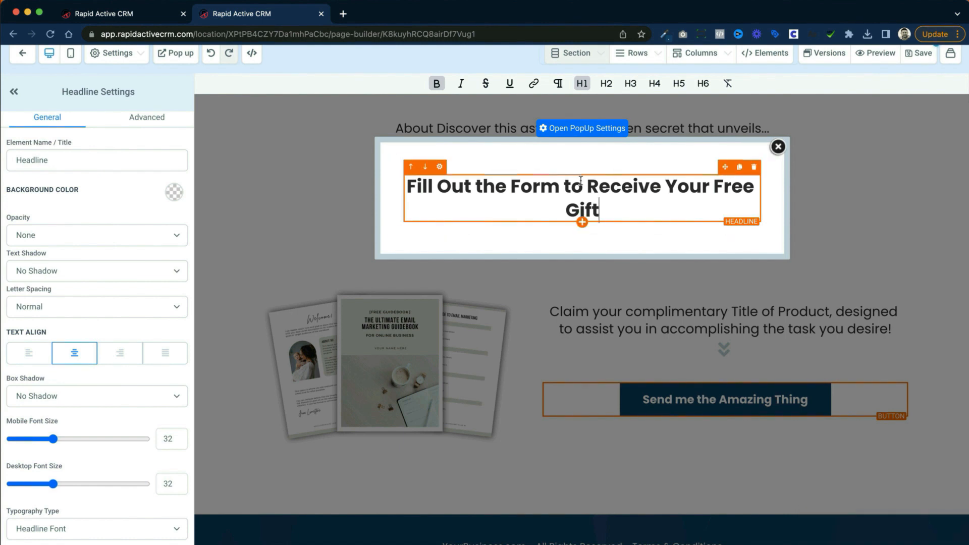
# Step: Set the popup headline's desktop font size to 25 and its mobile font size to 20
pyautogui.moveTo(53, 484); pyautogui.dragTo(44, 485)
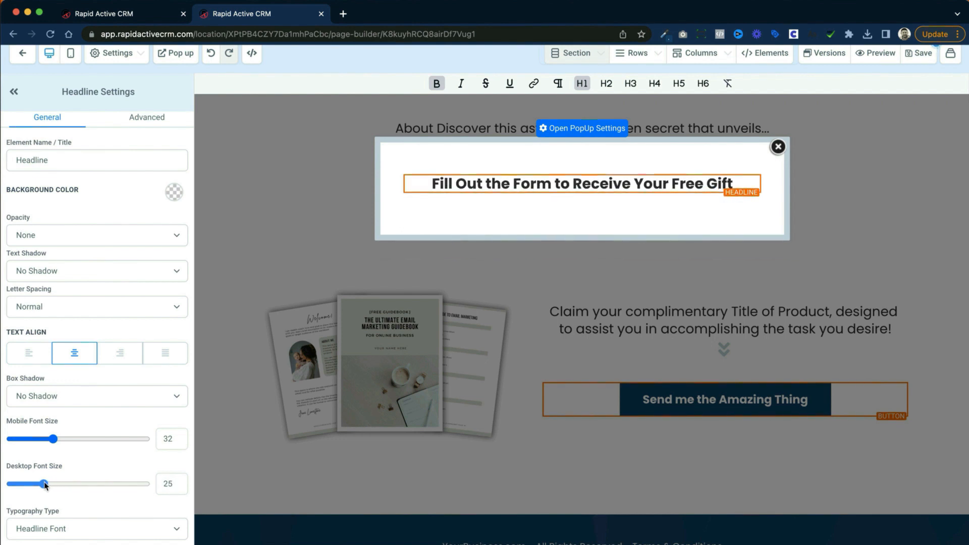
pyautogui.moveTo(54, 439)
pyautogui.mouseDown()
pyautogui.moveTo(28, 439)
pyautogui.moveTo(40, 443)
pyautogui.mouseUp()
# Step: Add a form element below the popup headline, using the form "Lead Magnet :: Number 1"
pyautogui.click(627, 188)
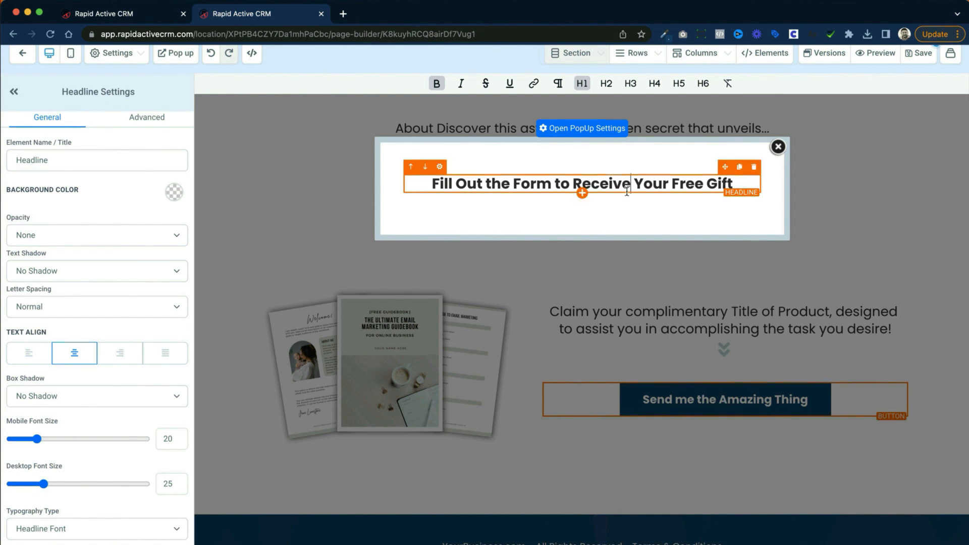
pyautogui.click(583, 194)
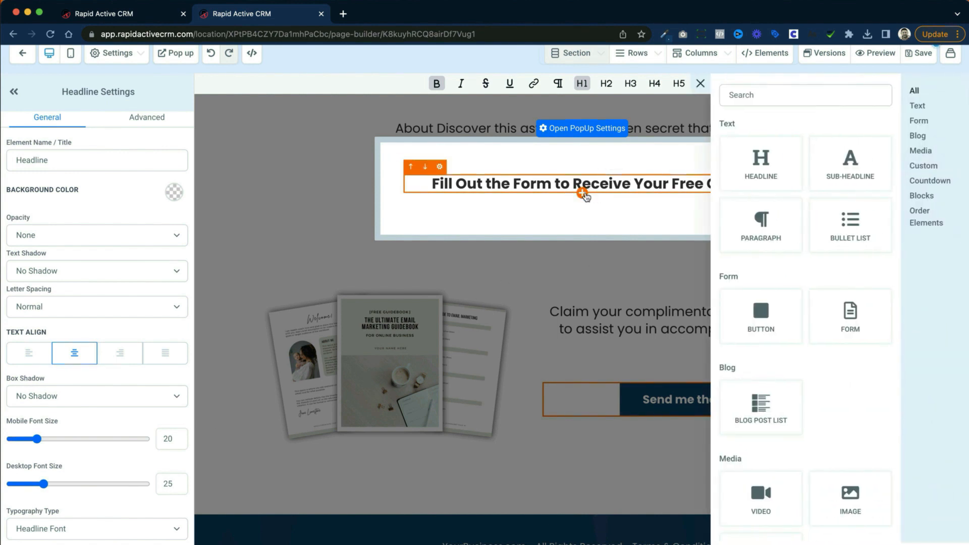
pyautogui.scroll(-1, 777, 245)
pyautogui.scroll(-9, 778, 246)
pyautogui.scroll(10, 852, 314)
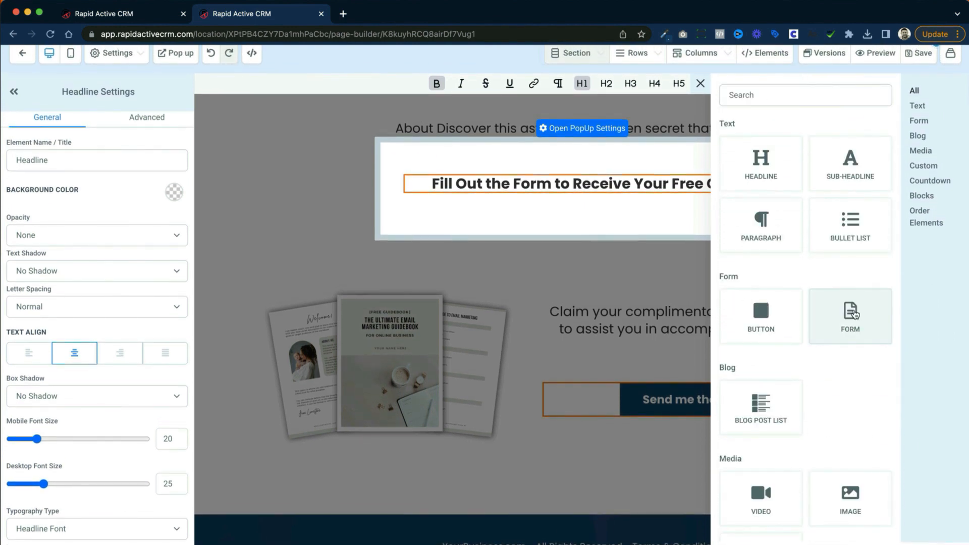
pyautogui.moveTo(853, 313); pyautogui.dragTo(597, 229)
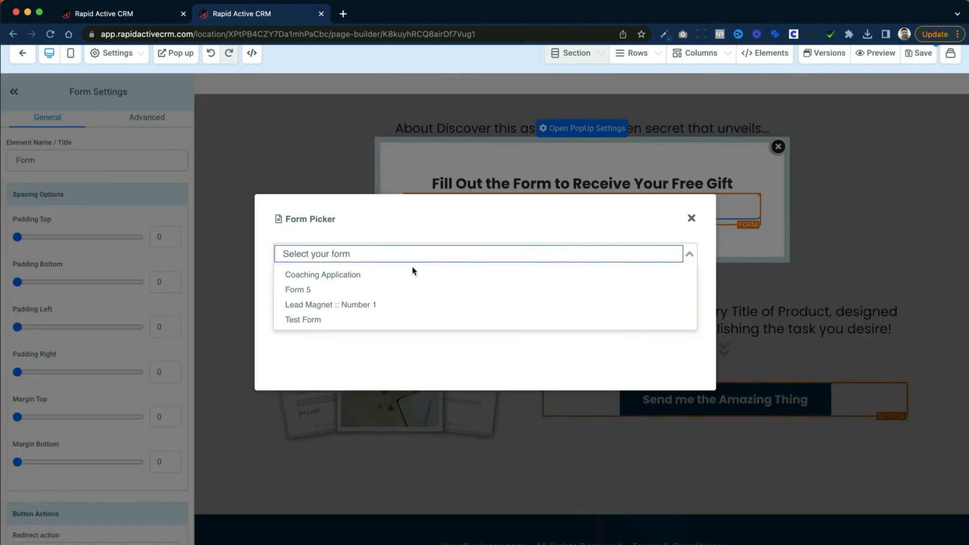
pyautogui.click(387, 305)
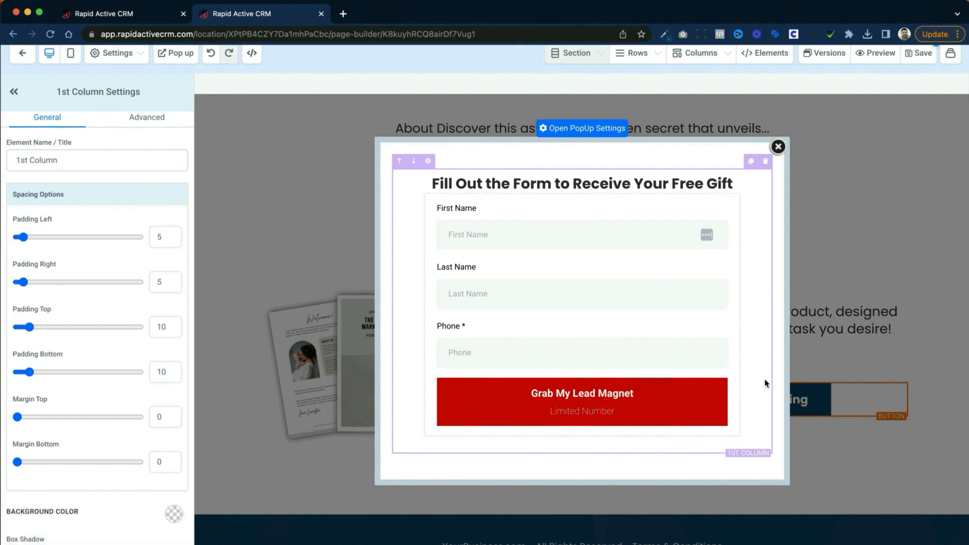
pyautogui.click(570, 359)
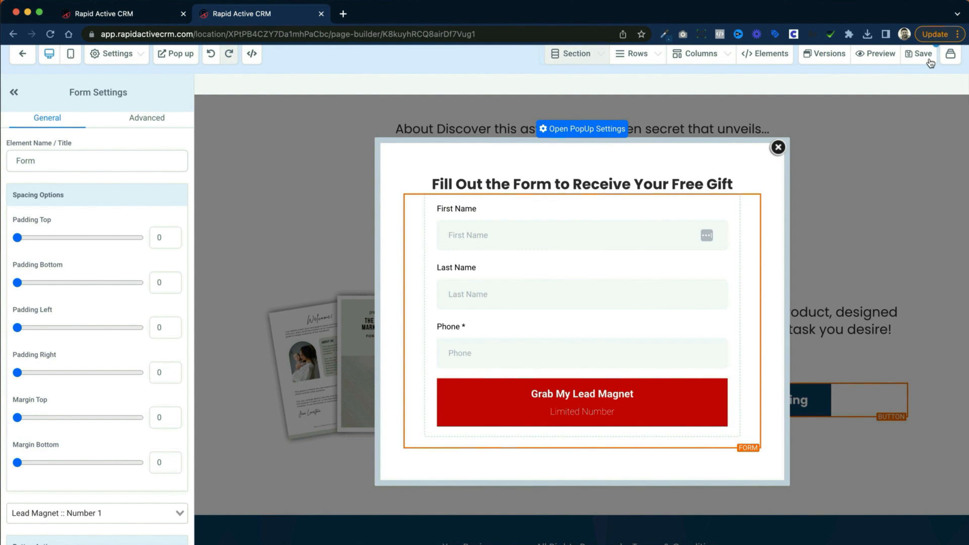
# Step: Leave the page builder, open "Lead Magnet :: Number 1" in the form builder, and add an Email field above Phone
pyautogui.click(22, 55)
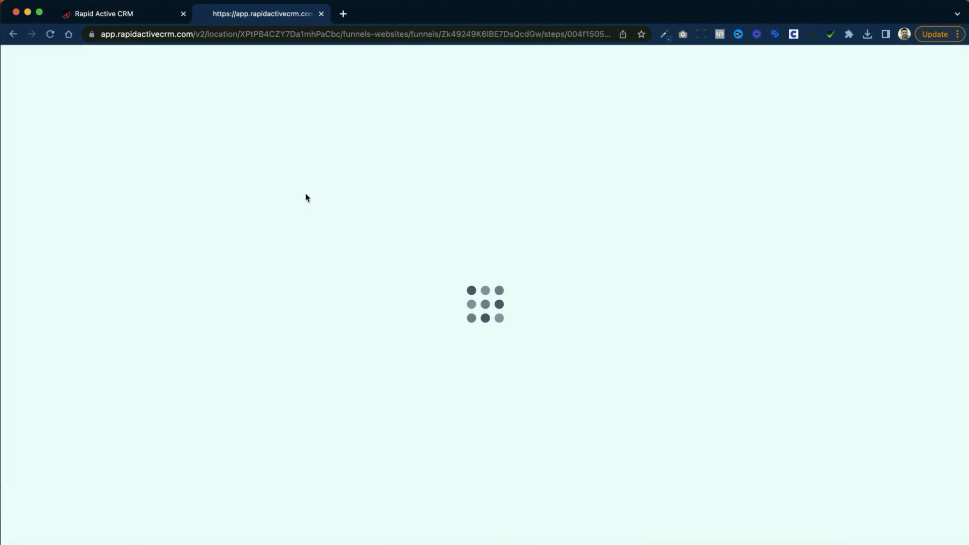
pyautogui.click(461, 119)
pyautogui.click(240, 327)
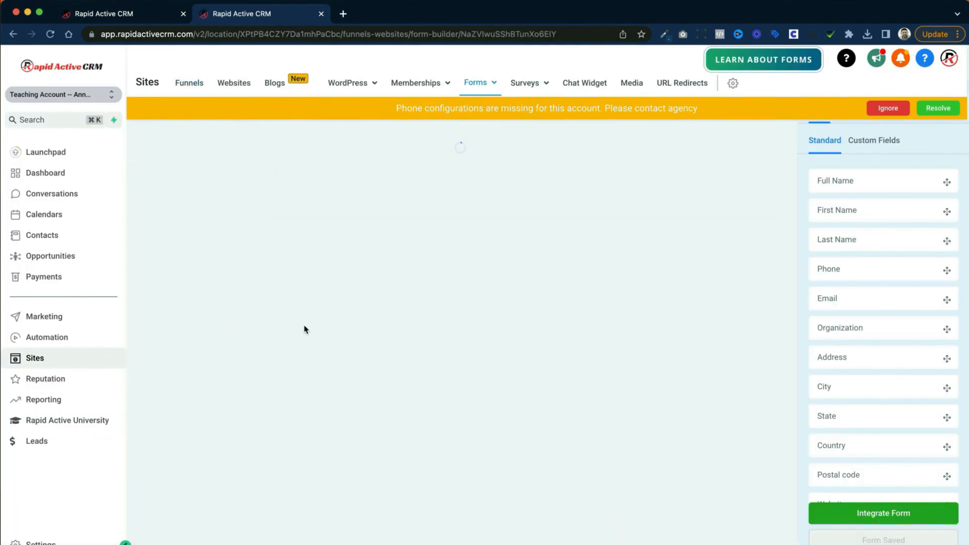
pyautogui.moveTo(835, 296); pyautogui.dragTo(461, 338)
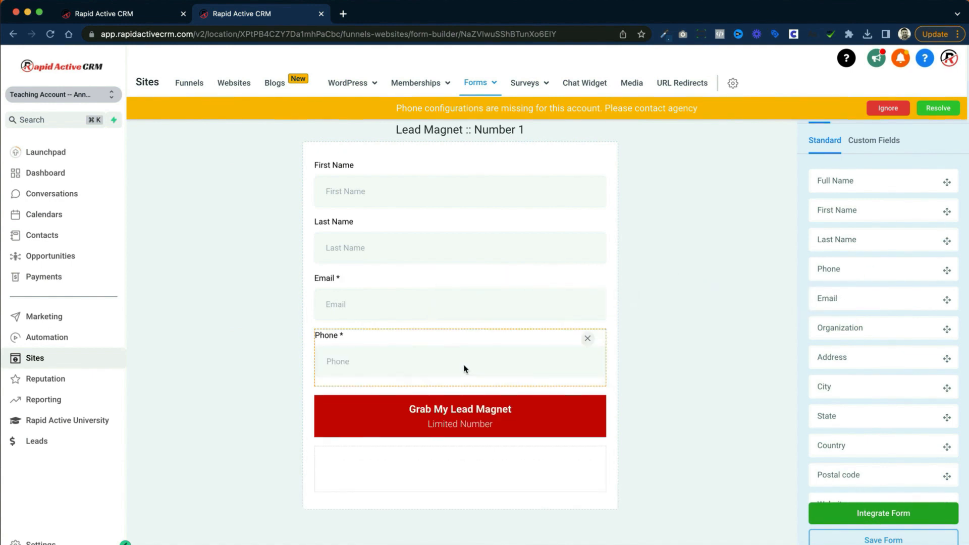
# Step: Make the Phone field optional and save the form
pyautogui.click(462, 368)
pyautogui.click(845, 266)
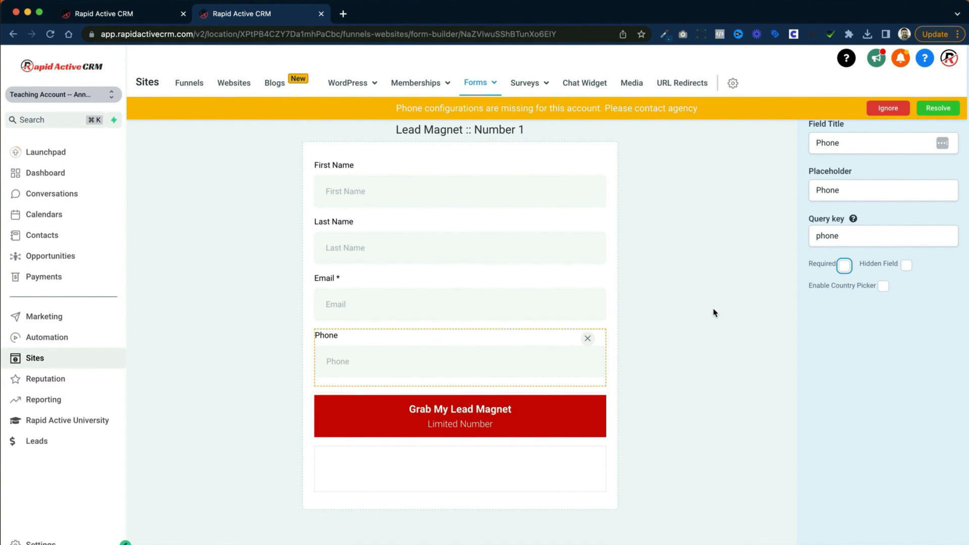
pyautogui.click(712, 314)
pyautogui.click(868, 535)
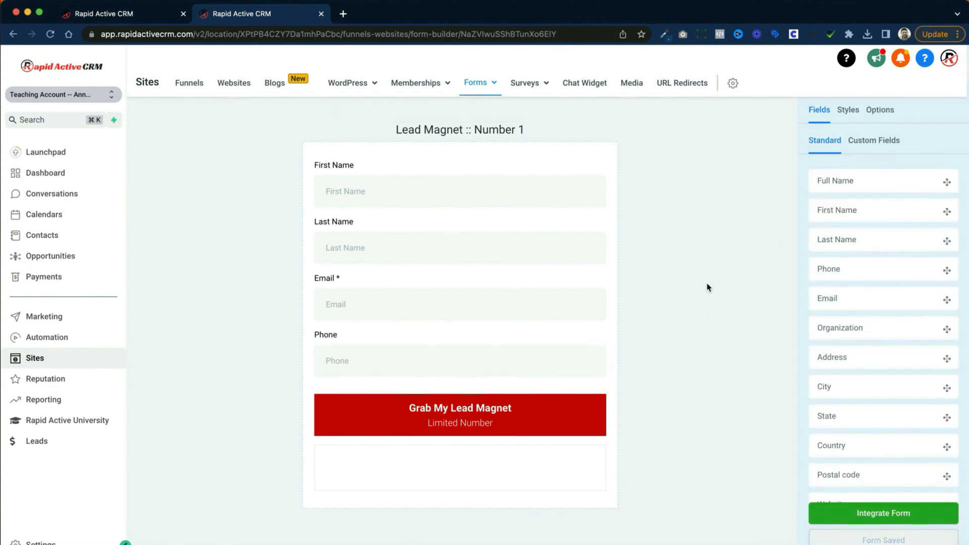
# Step: Return to the Lead Magnet Funnel and open the Squeeze Page for editing in the same tab
pyautogui.click(179, 86)
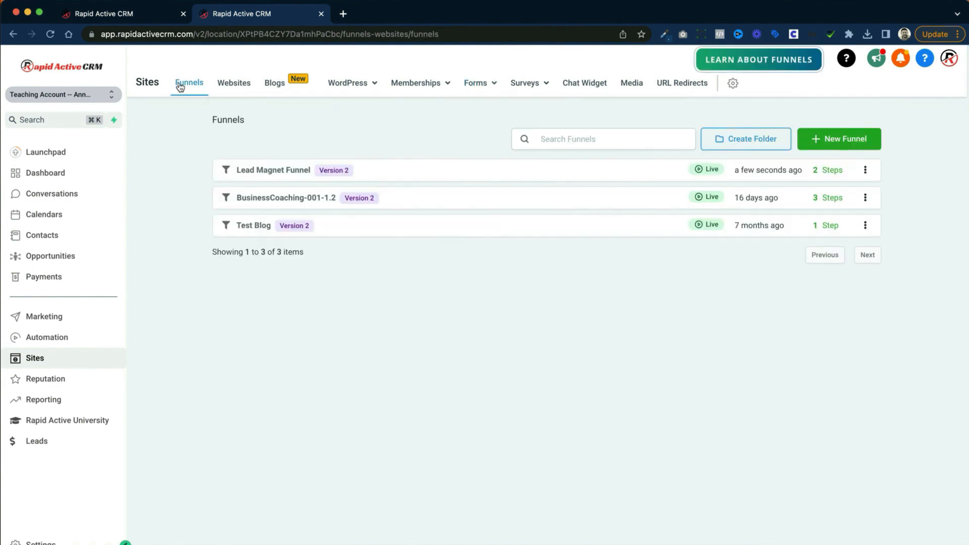
pyautogui.click(290, 181)
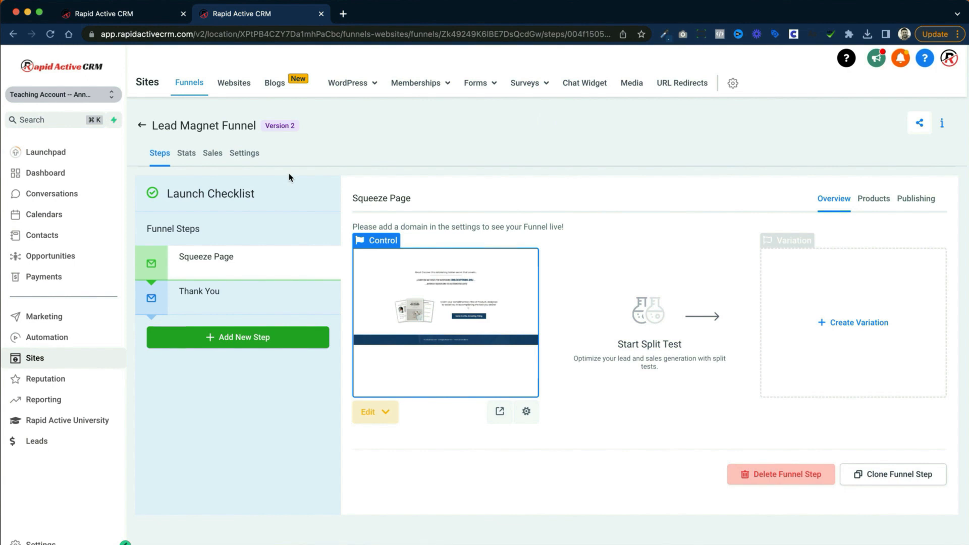
pyautogui.click(375, 412)
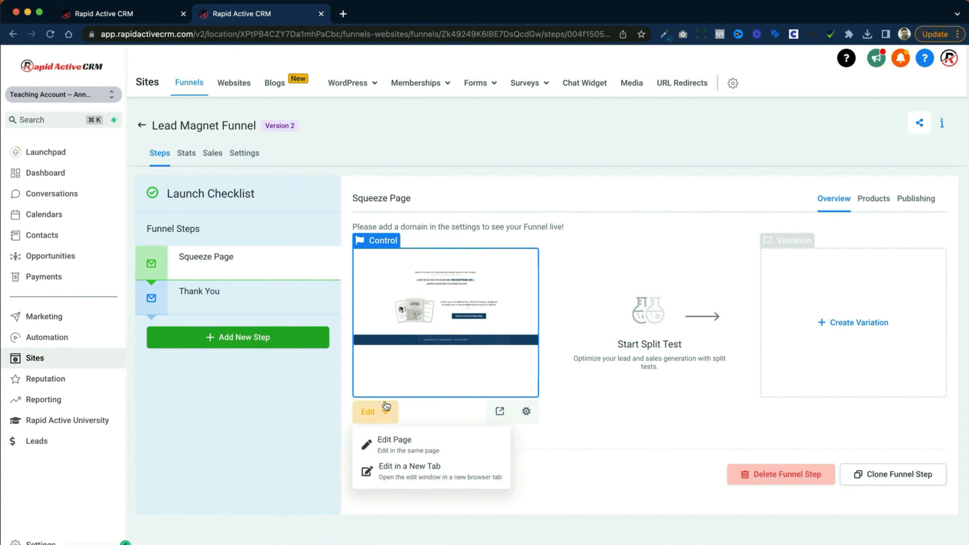
pyautogui.click(394, 442)
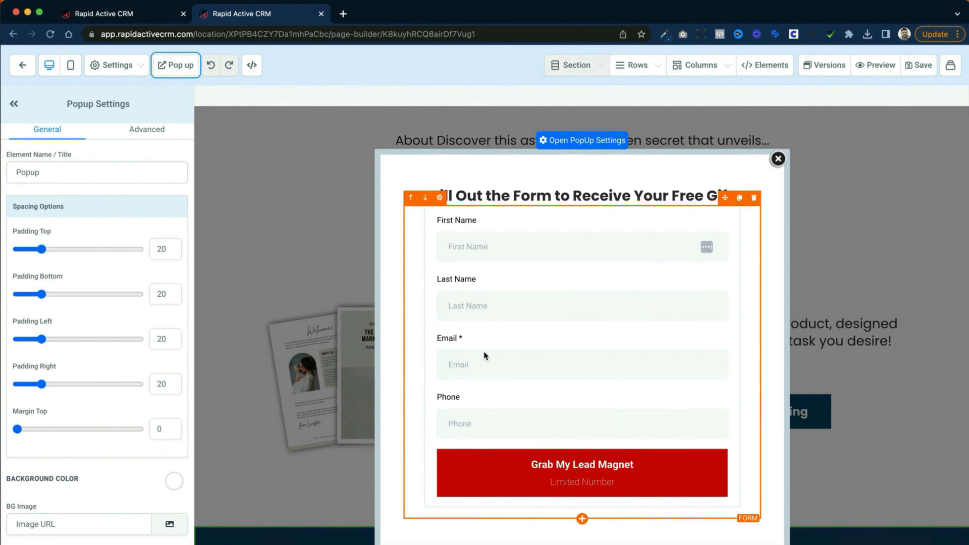
# Step: Set the popup form's redirect action to "Go to Next step" and save the page
pyautogui.scroll(-1, 497, 353)
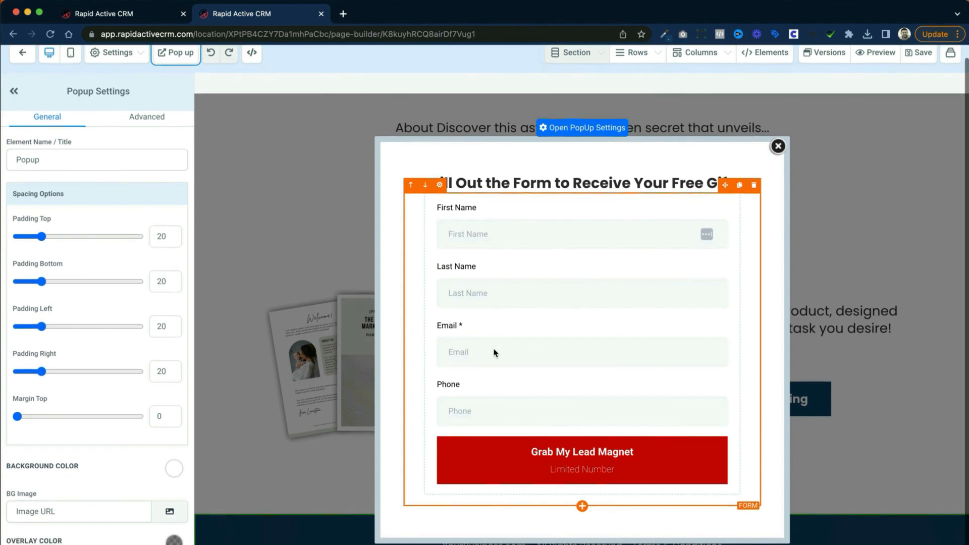
pyautogui.click(513, 347)
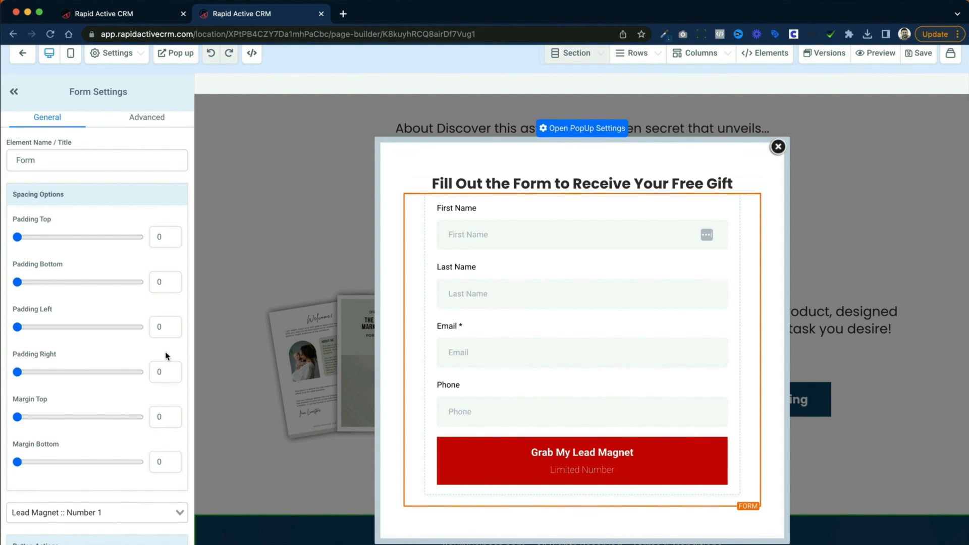
pyautogui.scroll(-3, 128, 346)
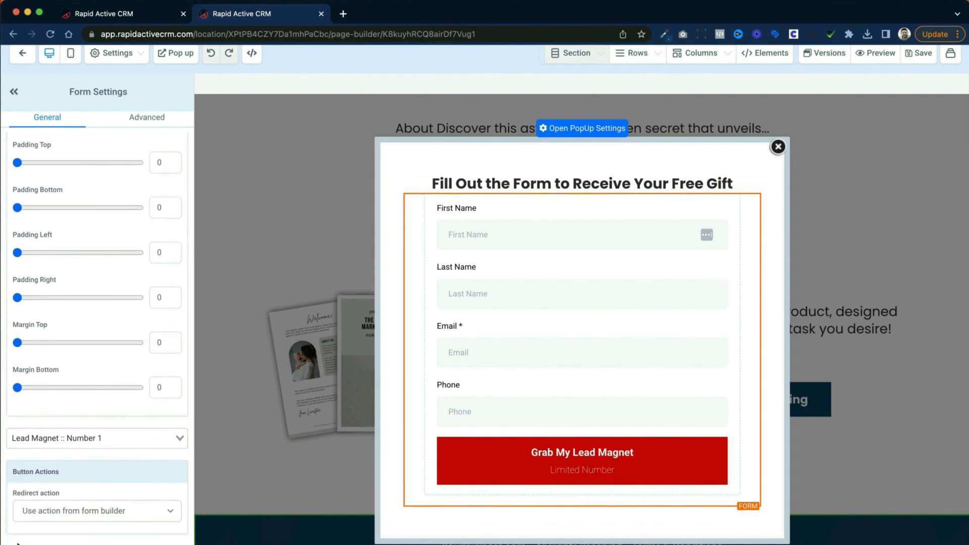
pyautogui.click(85, 511)
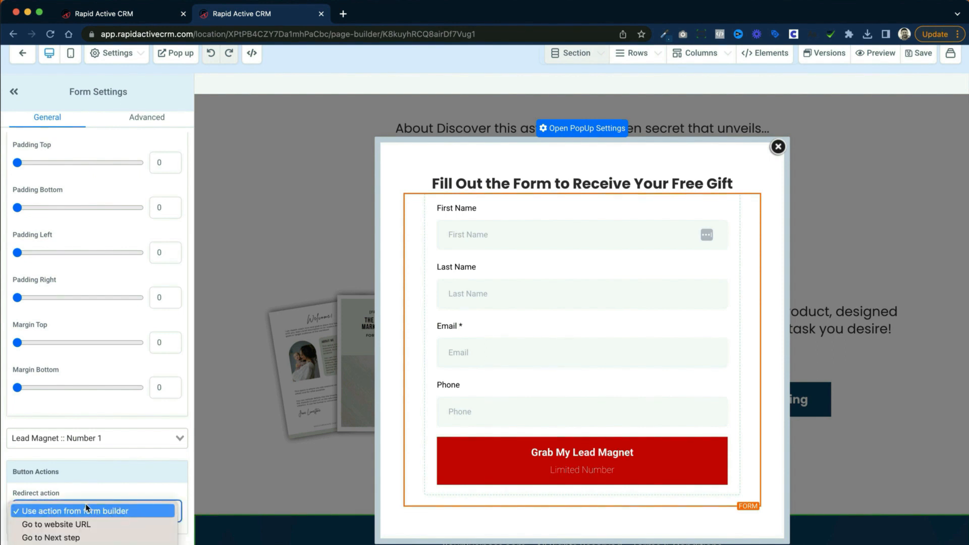
pyautogui.click(120, 538)
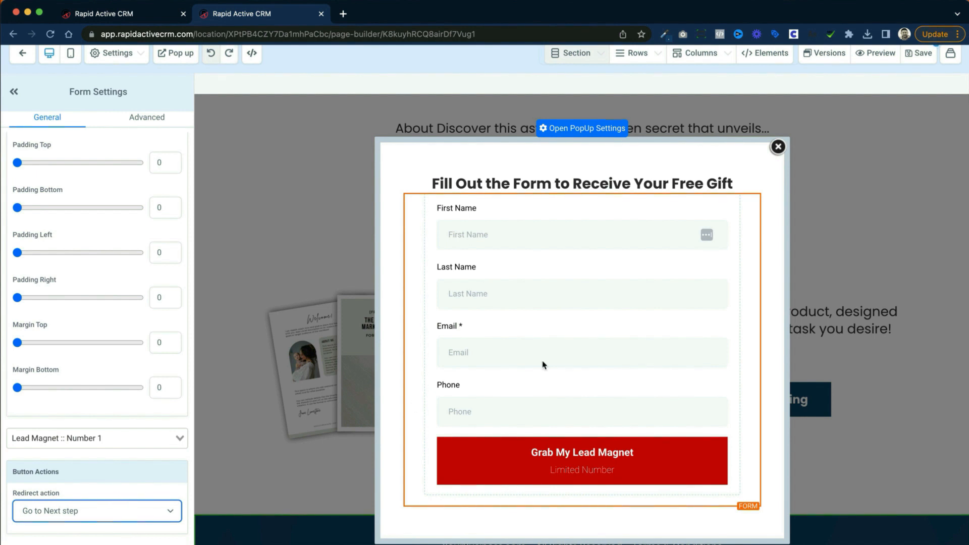
pyautogui.click(919, 59)
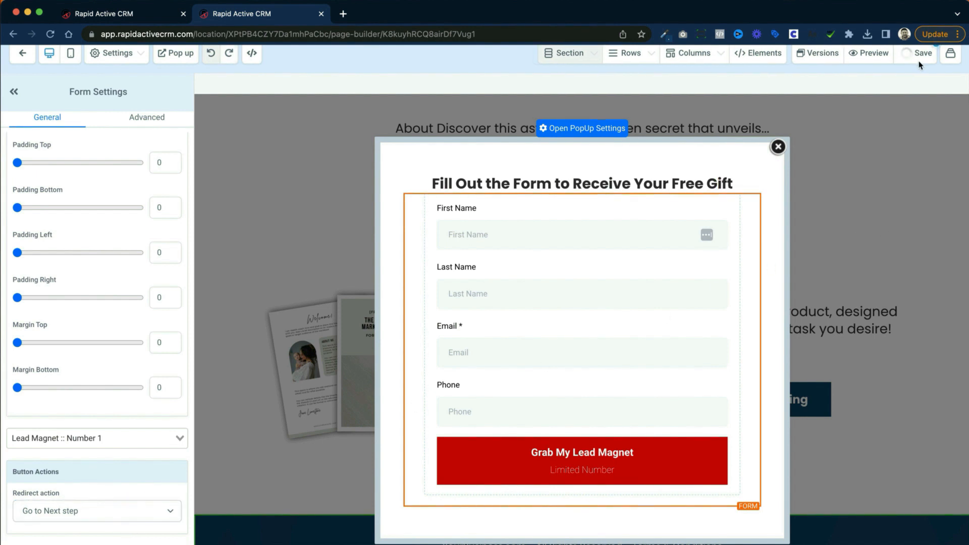
# Step: Open the popup's own settings and bring up its display and exit options
pyautogui.click(782, 150)
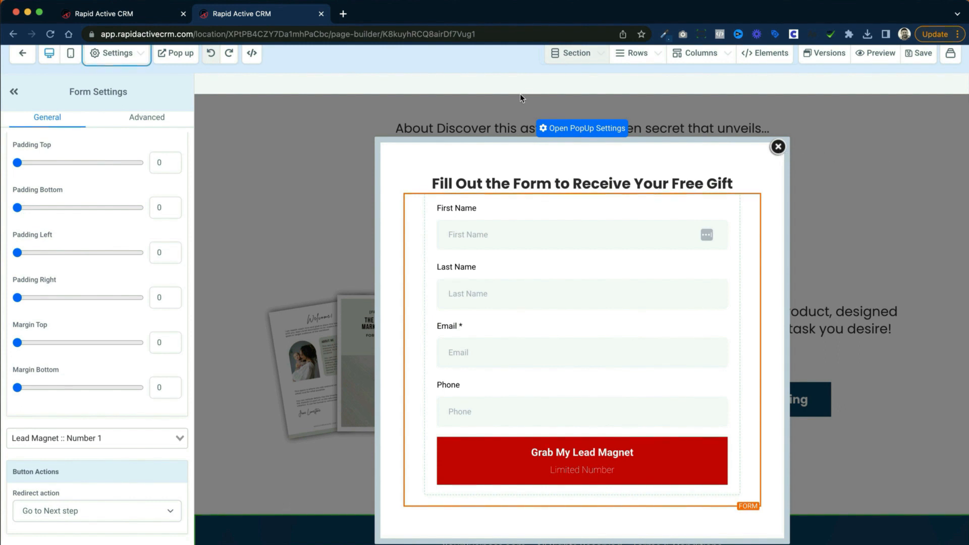
pyautogui.click(569, 132)
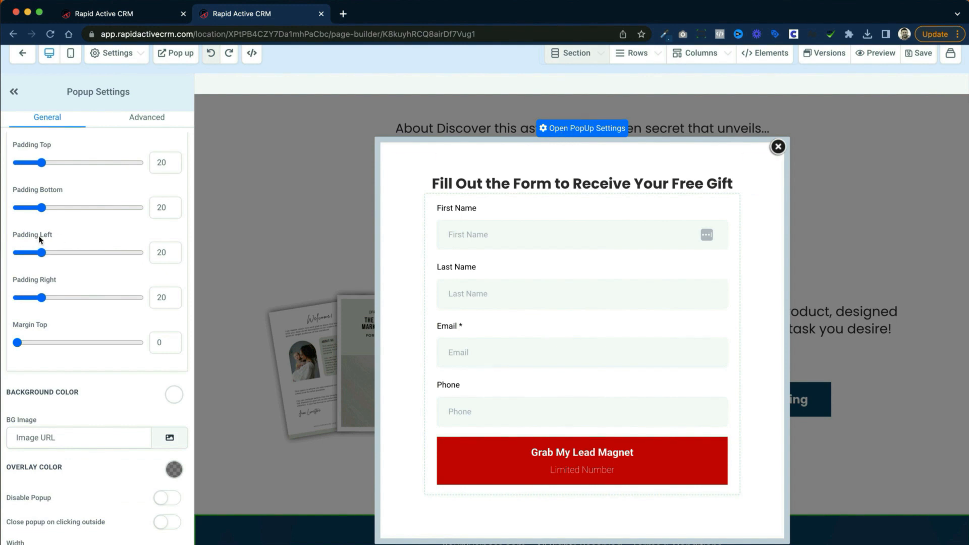
pyautogui.scroll(-2, 54, 222)
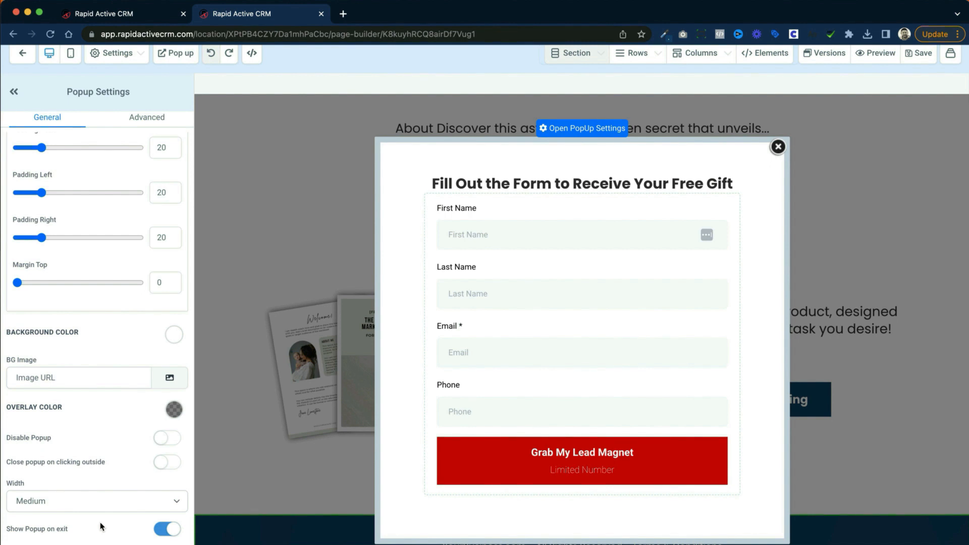
# Step: Try switching Show Popup on exit off, and turn it back on
pyautogui.click(160, 532)
pyautogui.click(161, 533)
pyautogui.scroll(1, 168, 534)
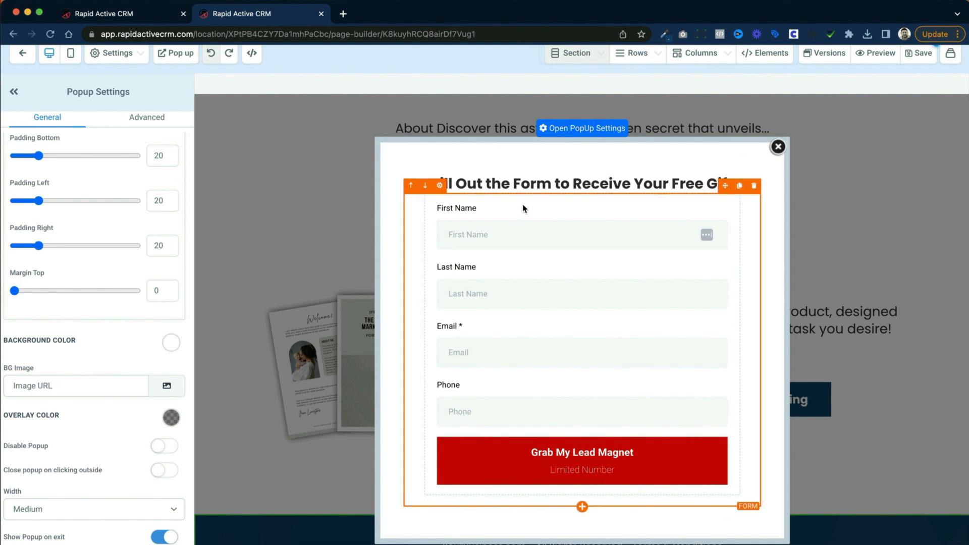
# Step: Set the popup's overlay color to red from the color swatches
pyautogui.click(512, 186)
pyautogui.scroll(-1, 57, 328)
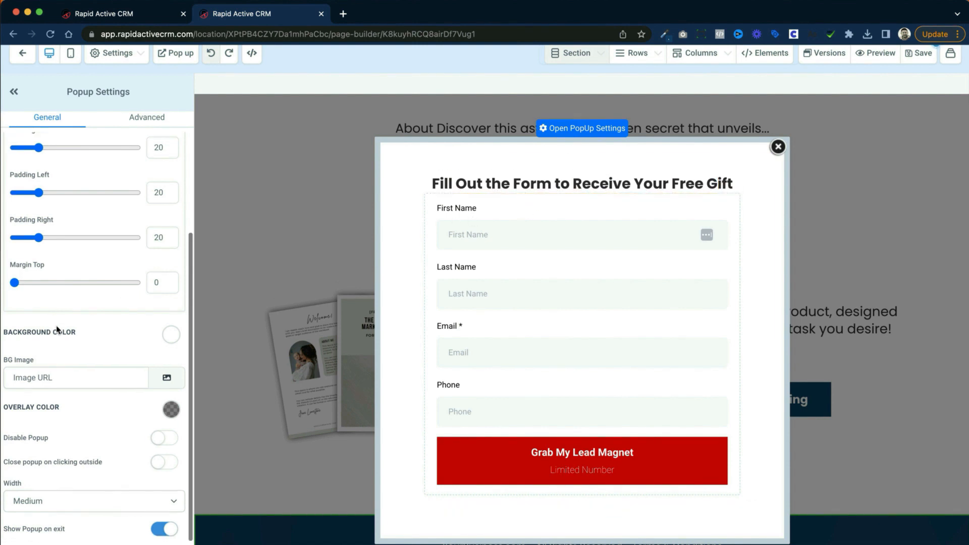
pyautogui.scroll(3, 99, 366)
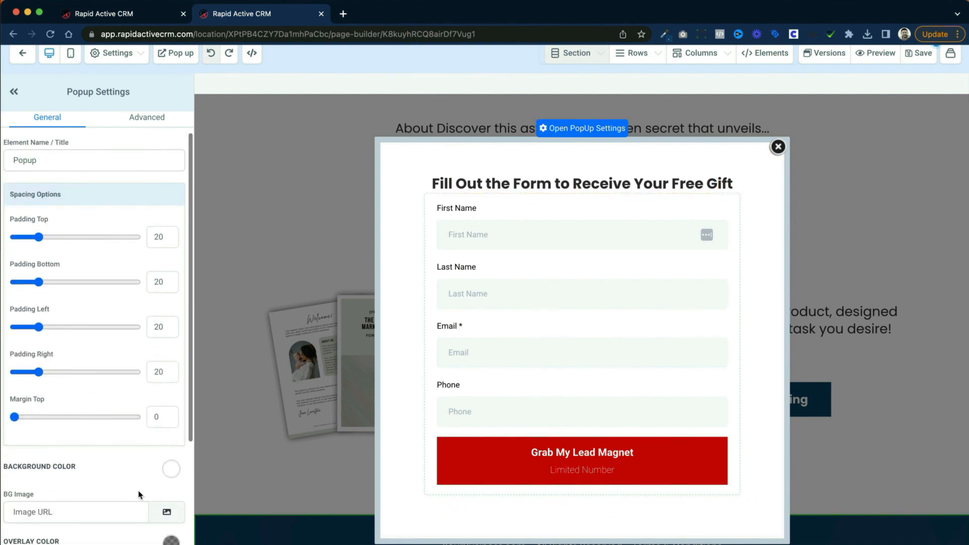
pyautogui.scroll(-3, 140, 460)
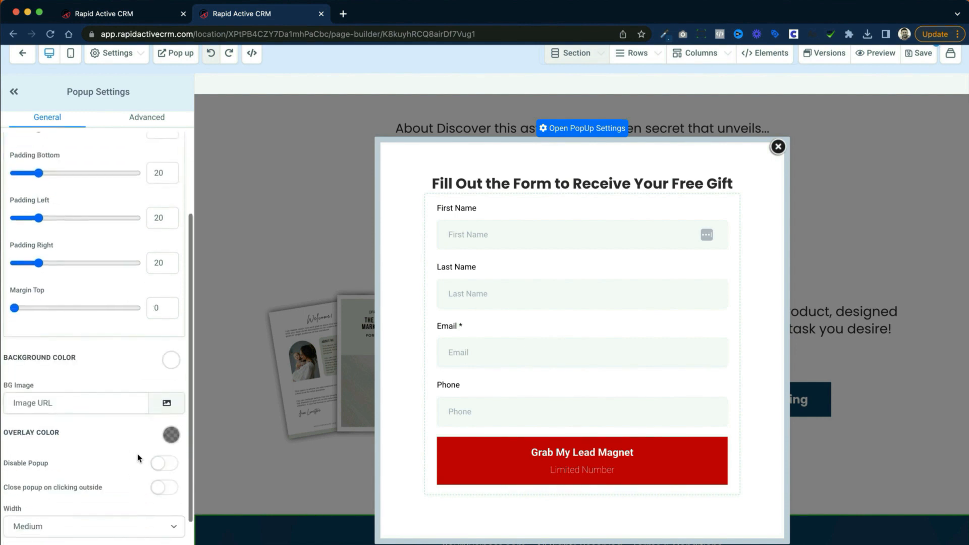
pyautogui.click(171, 428)
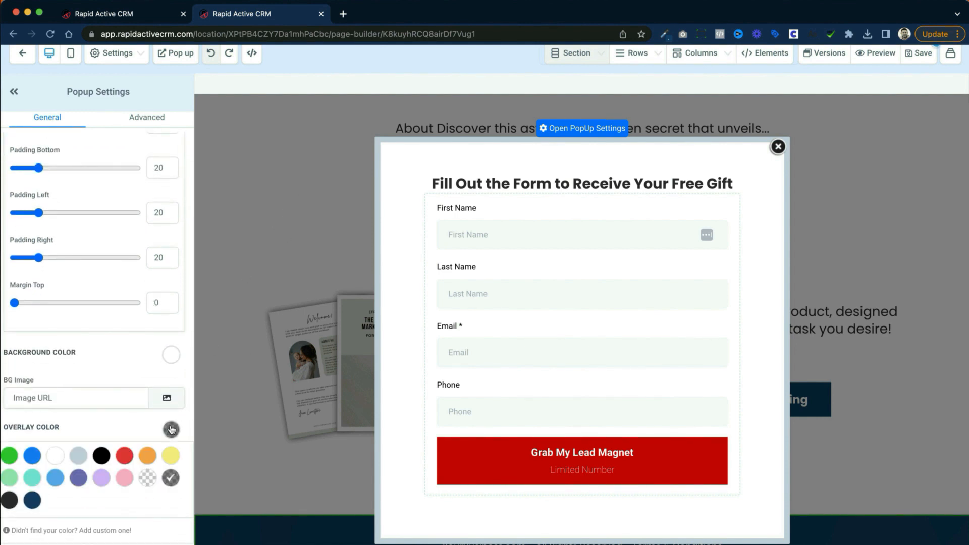
pyautogui.click(130, 456)
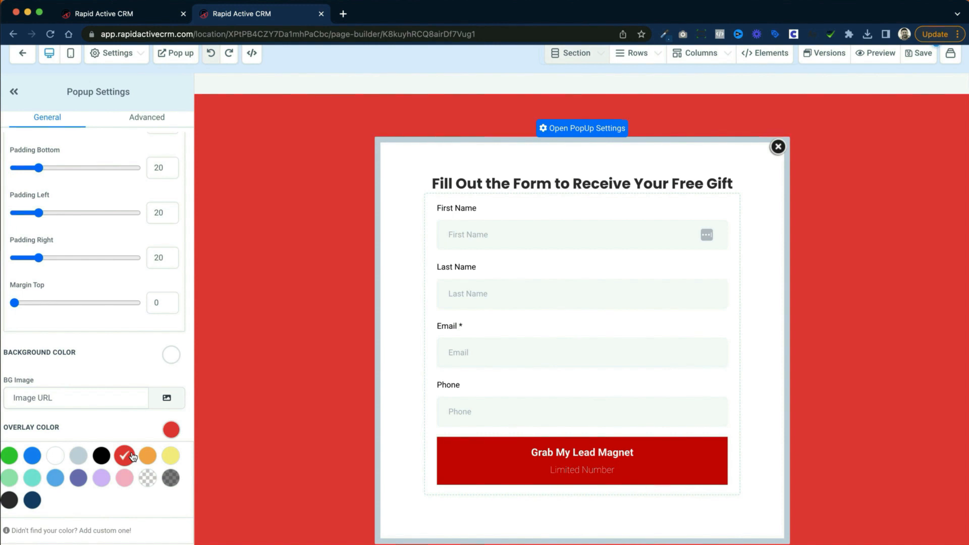
# Step: Set the popup's overlay color to the semi-transparent dark gray swatch and close the popup
pyautogui.click(170, 478)
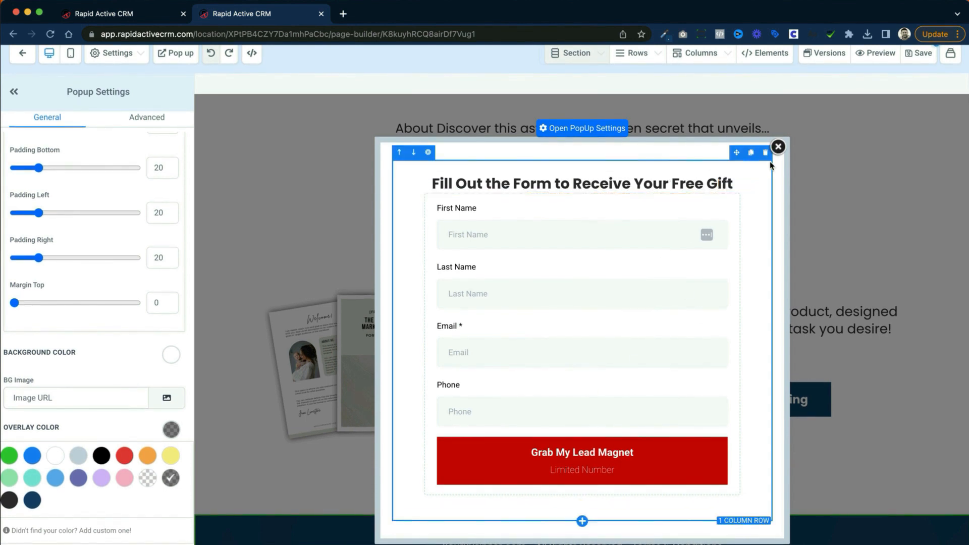
pyautogui.click(778, 146)
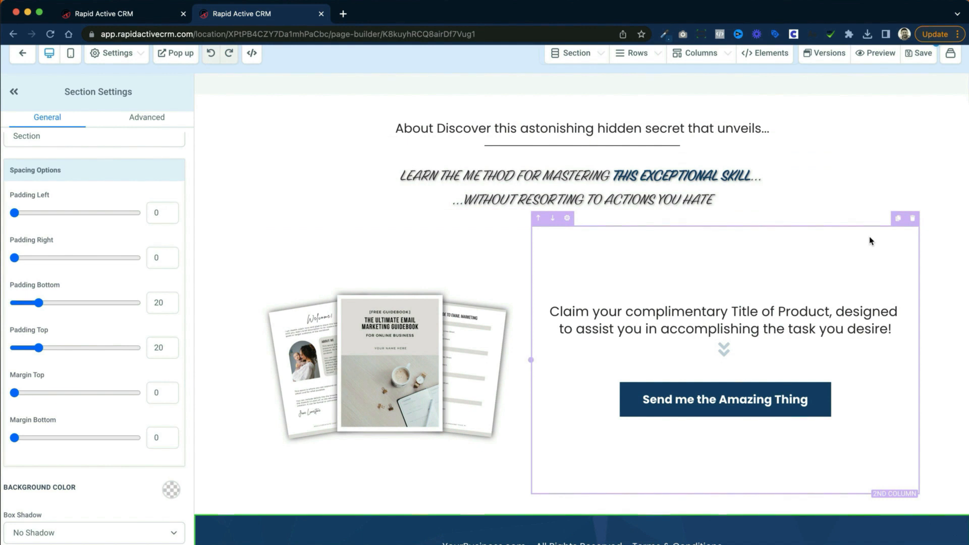
# Step: Set the typography type of the "Learn the method for mastering" headline to Content Font
pyautogui.click(636, 177)
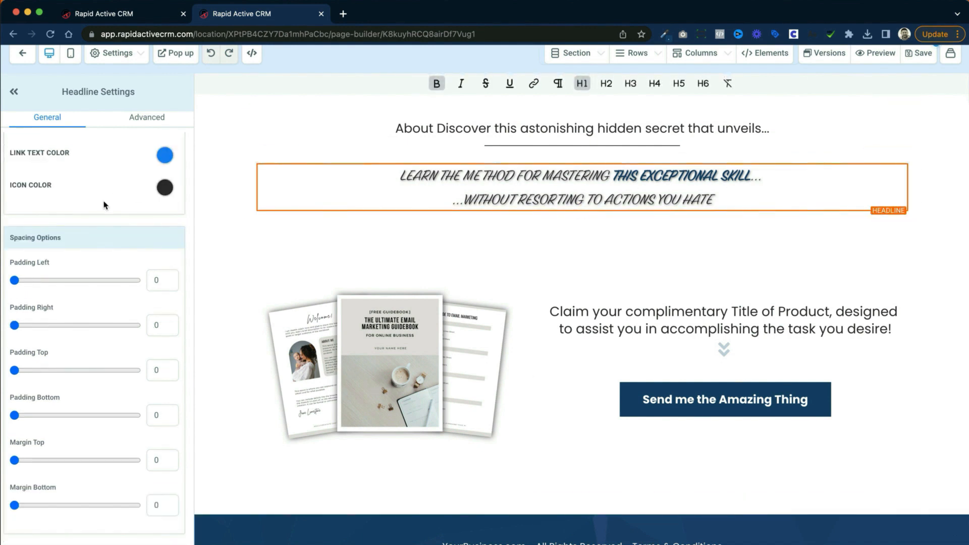
pyautogui.scroll(10, 104, 204)
pyautogui.scroll(-3, 107, 483)
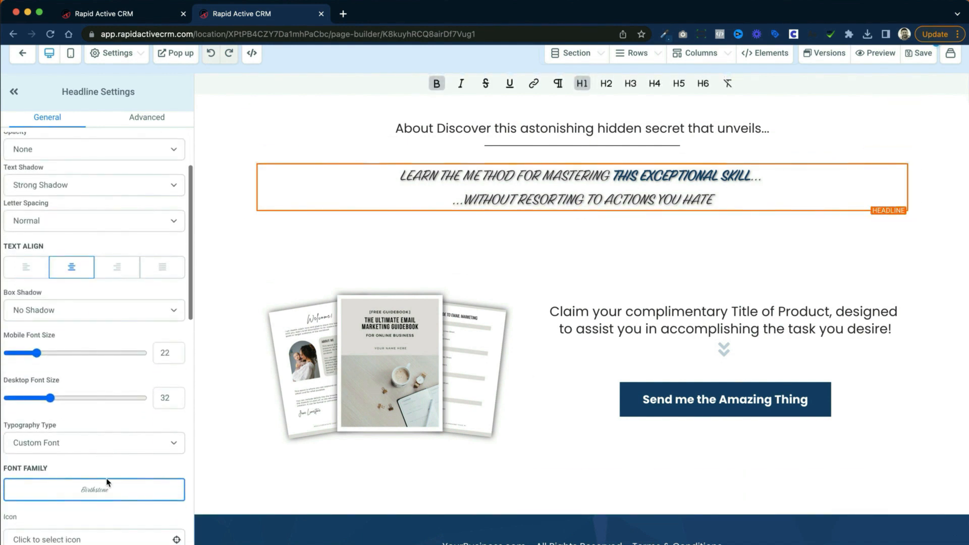
pyautogui.click(134, 443)
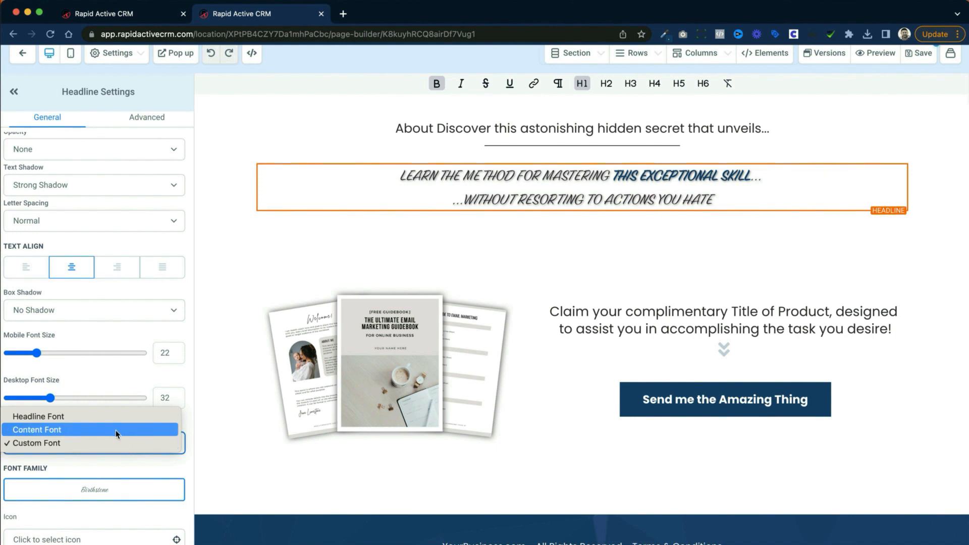
pyautogui.click(116, 430)
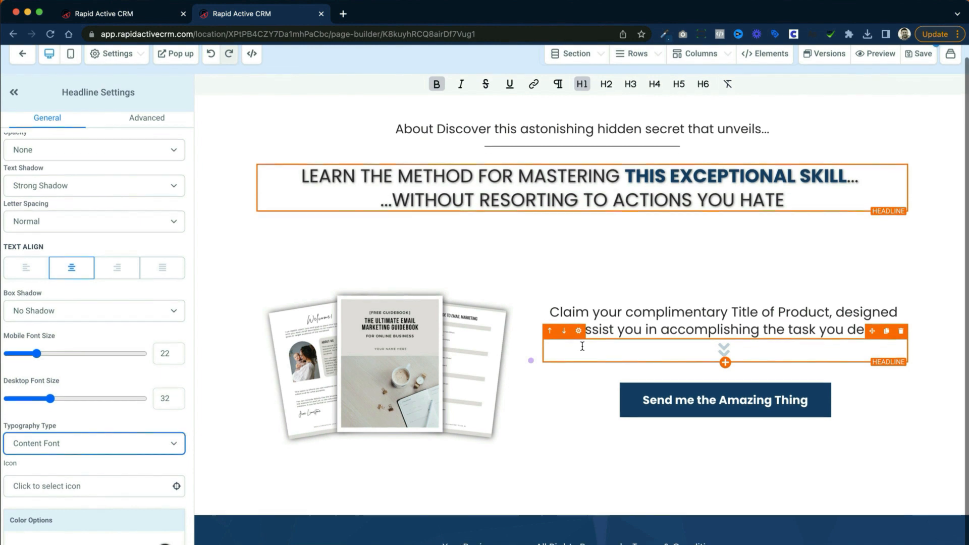
# Step: Set the page-wide content font to Open Sans in the page's typography settings, after browsing the Google fonts
pyautogui.scroll(1, 575, 355)
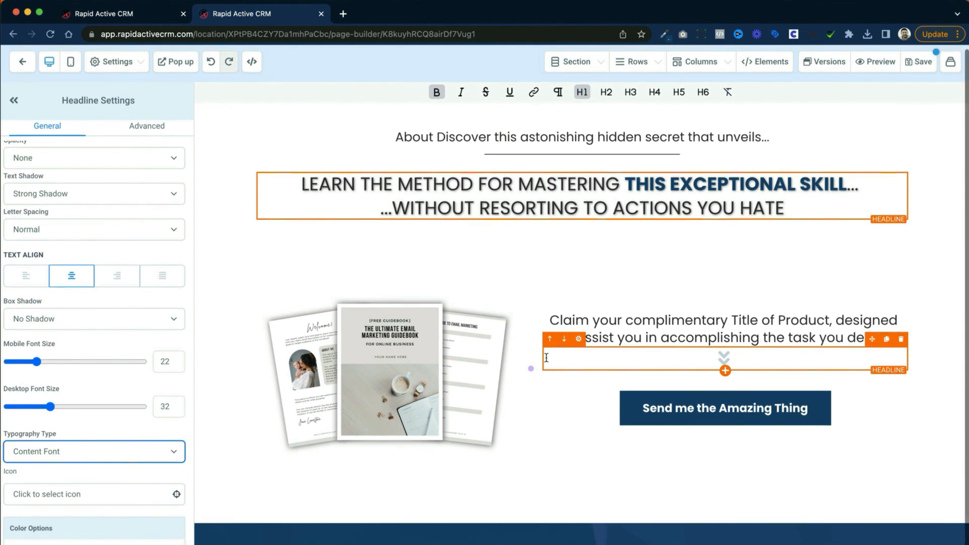
pyautogui.click(134, 65)
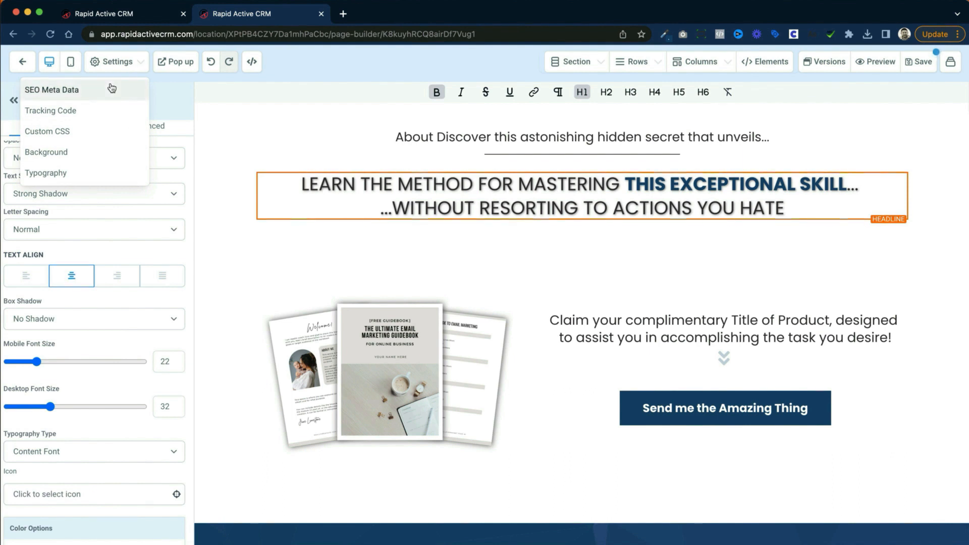
pyautogui.scroll(-1, 133, 88)
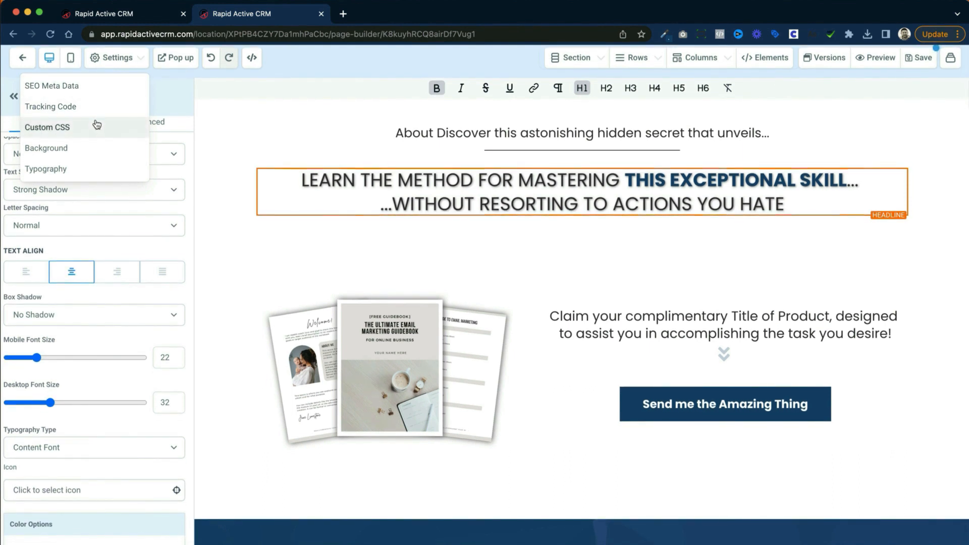
pyautogui.click(106, 175)
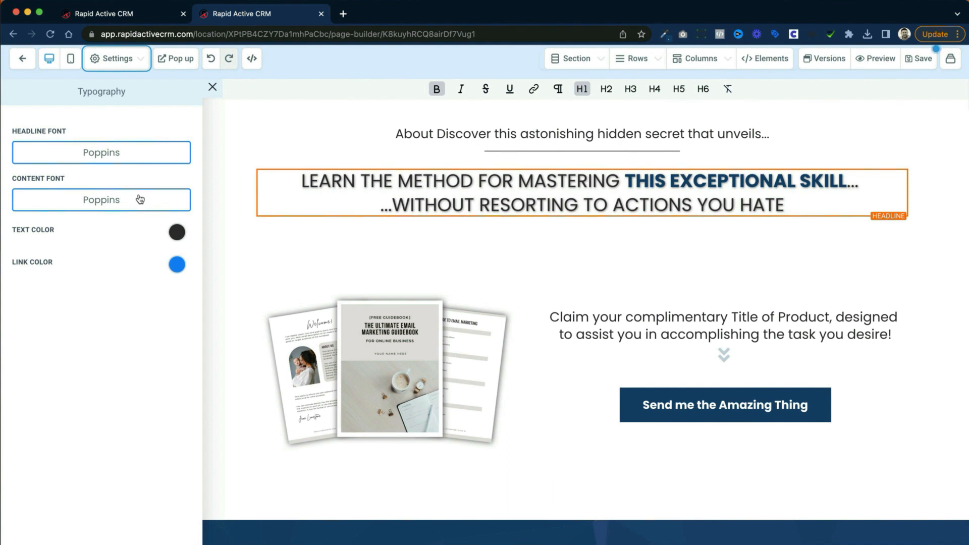
pyautogui.click(119, 206)
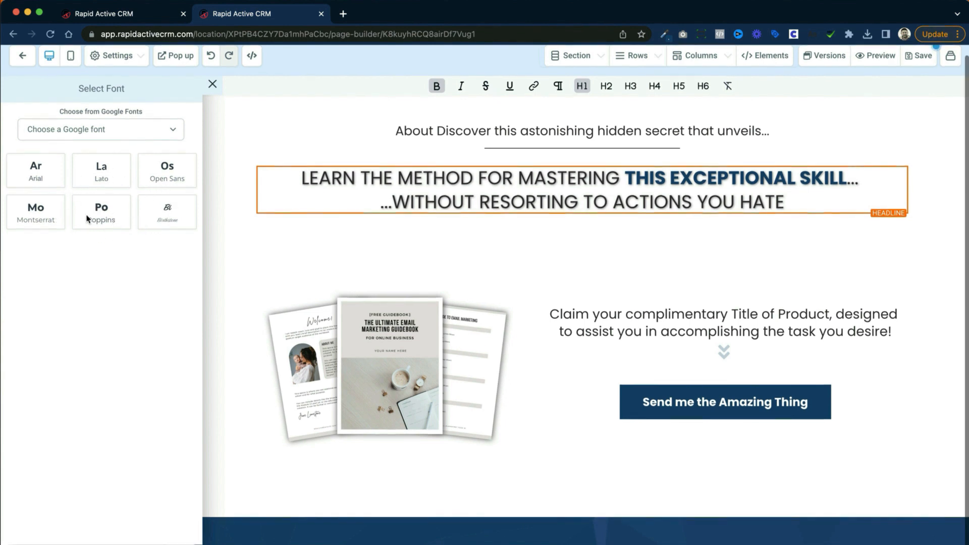
pyautogui.click(125, 120)
pyautogui.scroll(-10, 114, 274)
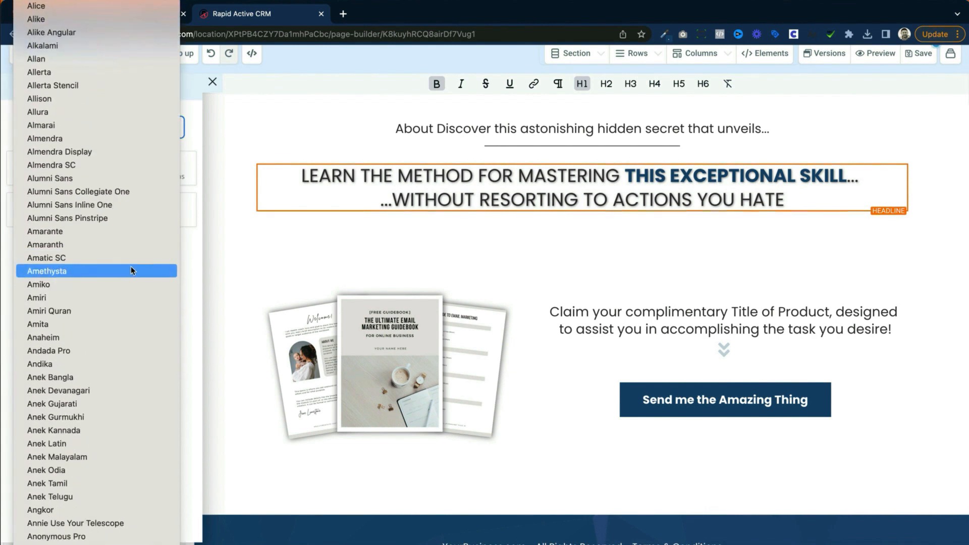
pyautogui.click(201, 267)
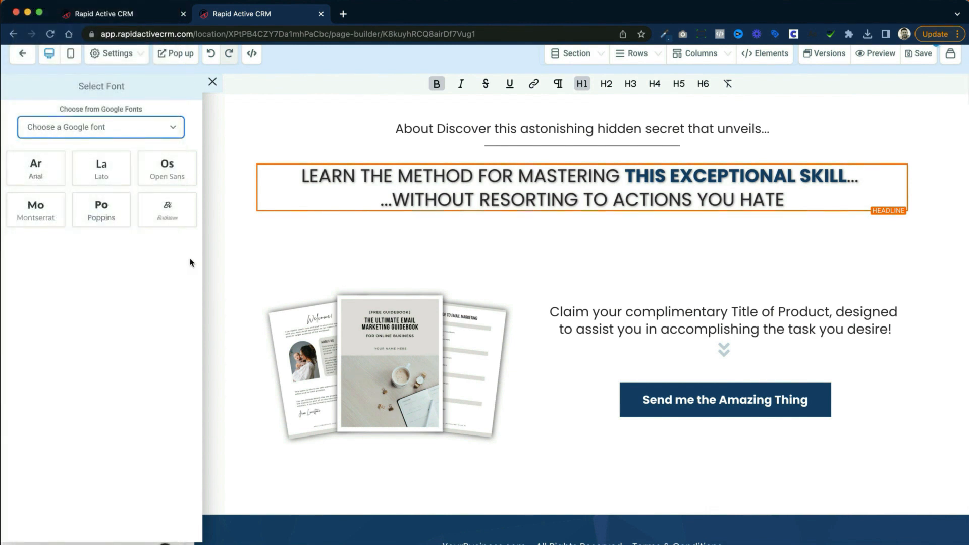
pyautogui.click(166, 168)
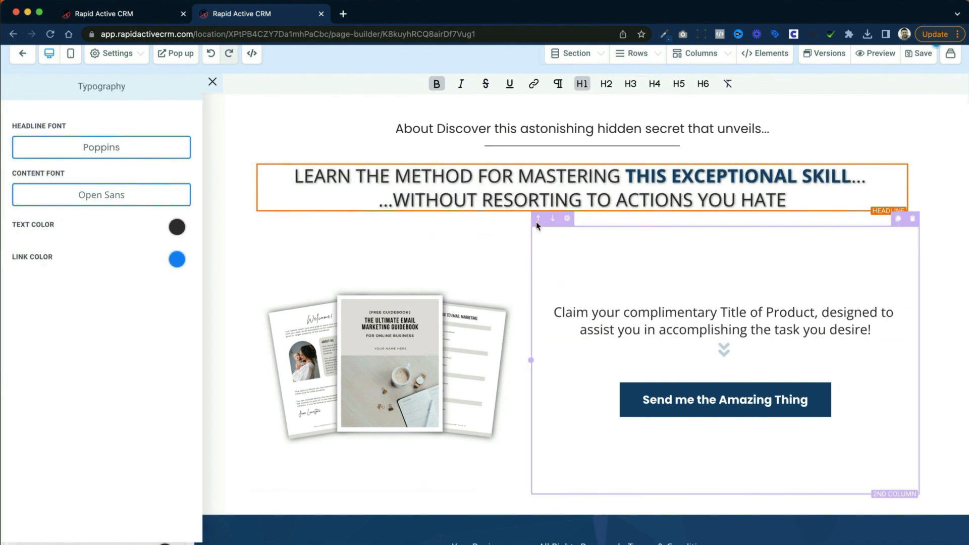
# Step: Set the "Learn the method for mastering" headline's typography type to Headline Font and compare it with the "Claim your complimentary" paragraph's setting
pyautogui.click(567, 178)
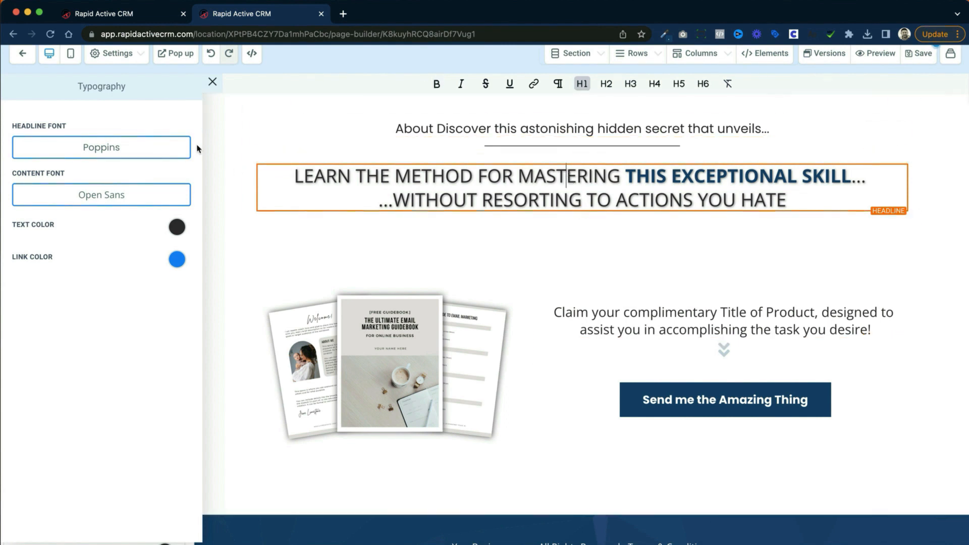
pyautogui.click(211, 82)
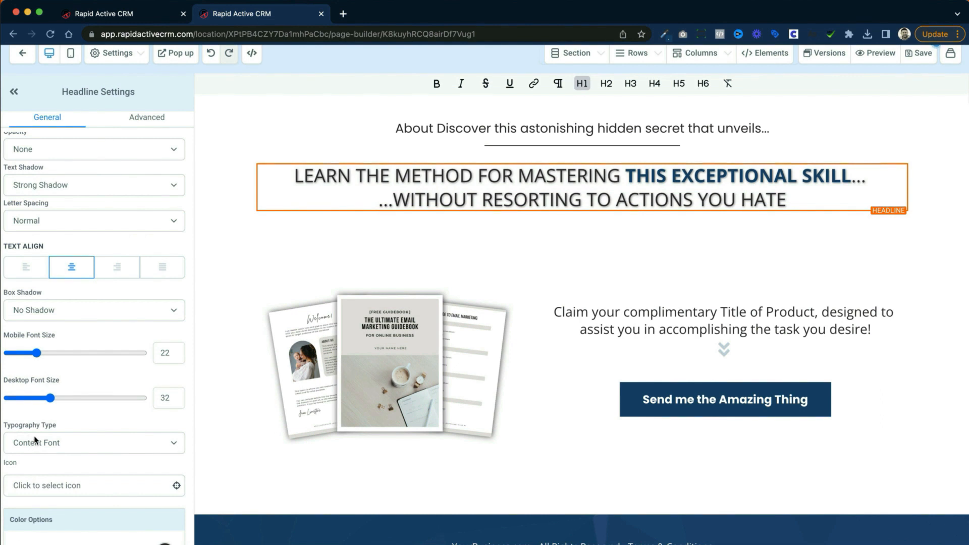
pyautogui.click(72, 442)
pyautogui.click(74, 429)
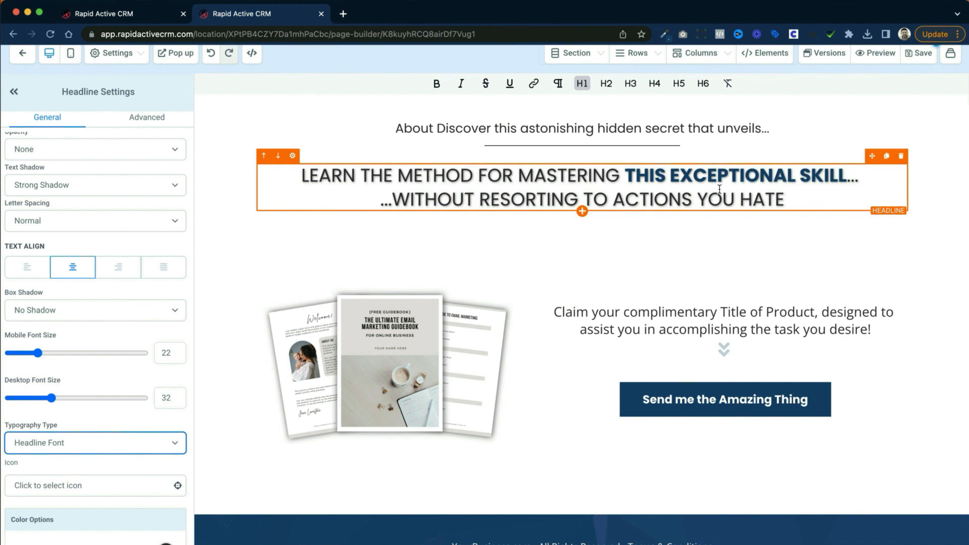
pyautogui.click(719, 312)
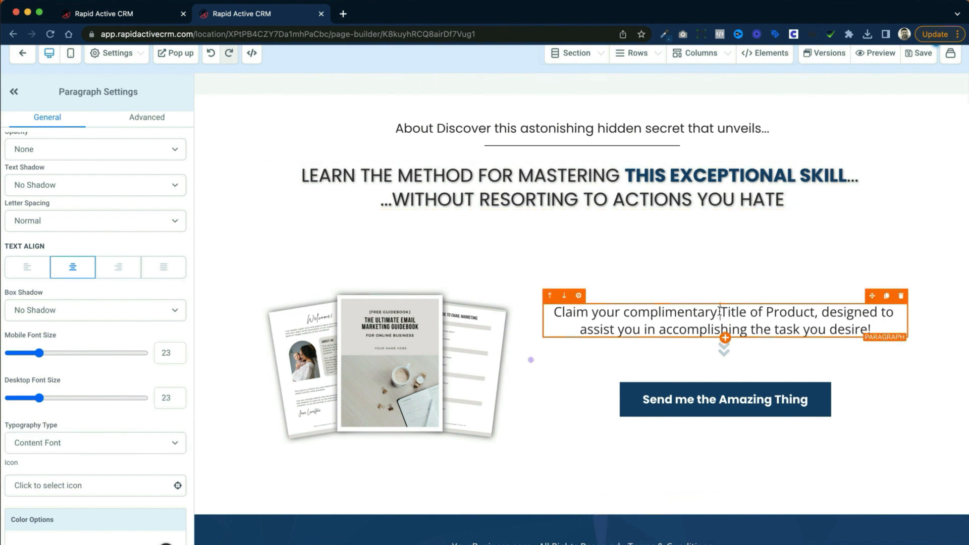
pyautogui.click(628, 177)
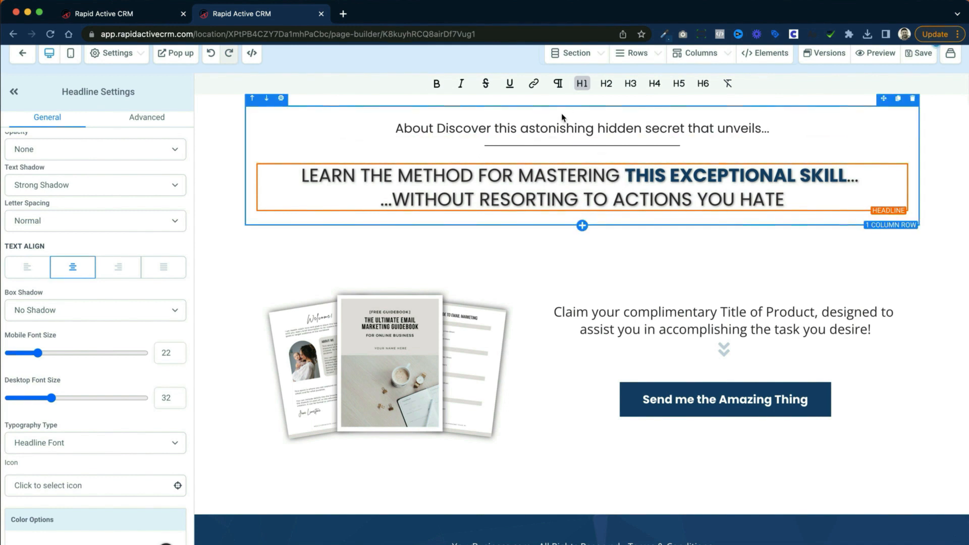
# Step: Try Alegreya Sans and Alumni Sans as the page-wide headline font in the typography settings
pyautogui.click(119, 59)
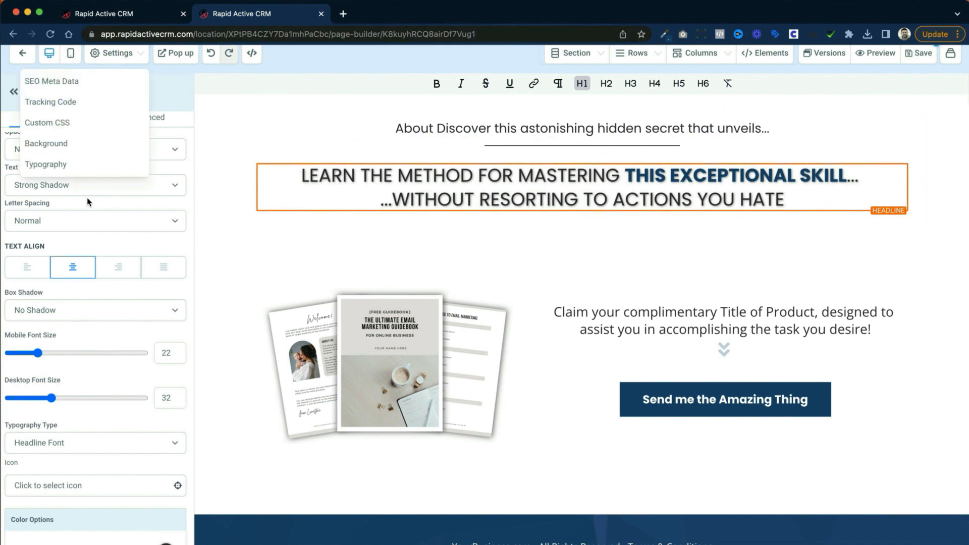
pyautogui.click(59, 162)
pyautogui.click(80, 148)
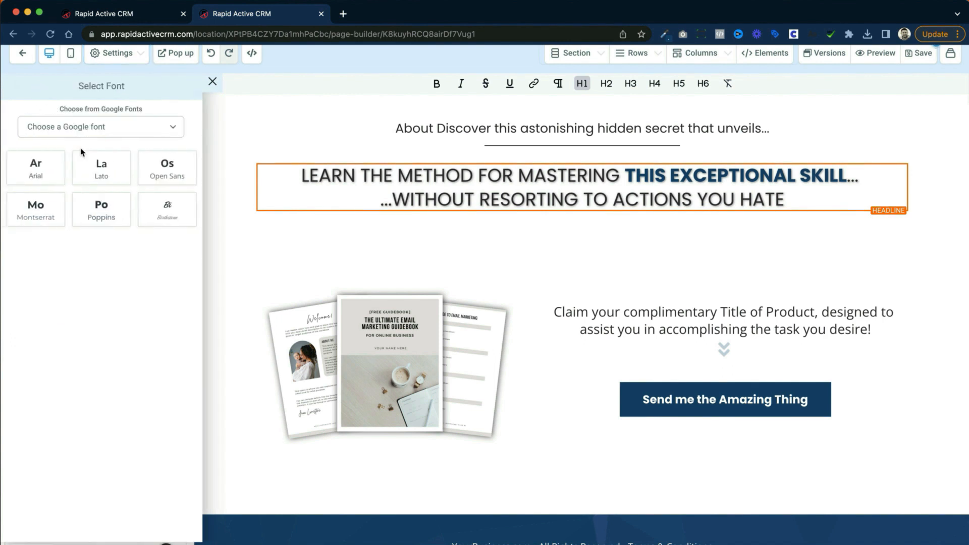
pyautogui.click(112, 132)
pyautogui.scroll(-3, 90, 266)
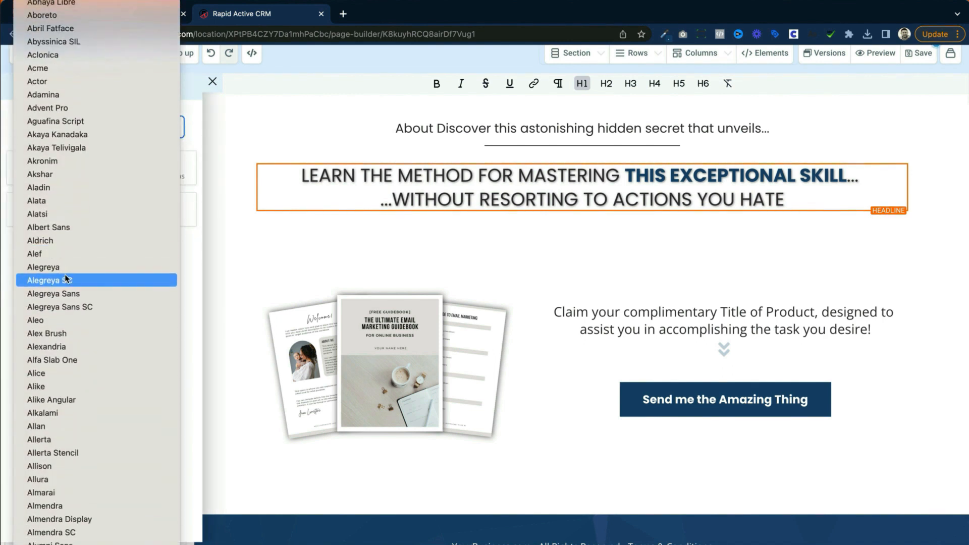
pyautogui.click(85, 293)
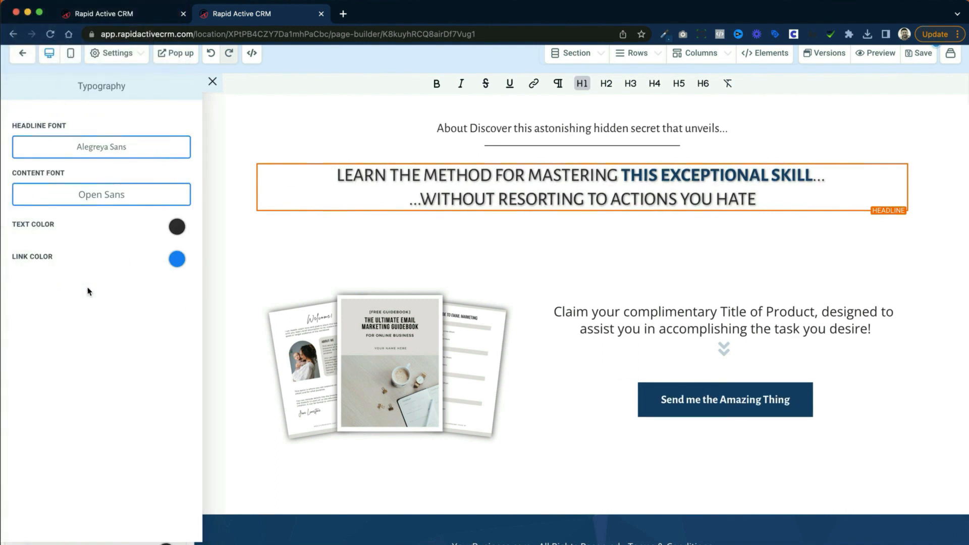
pyautogui.click(118, 154)
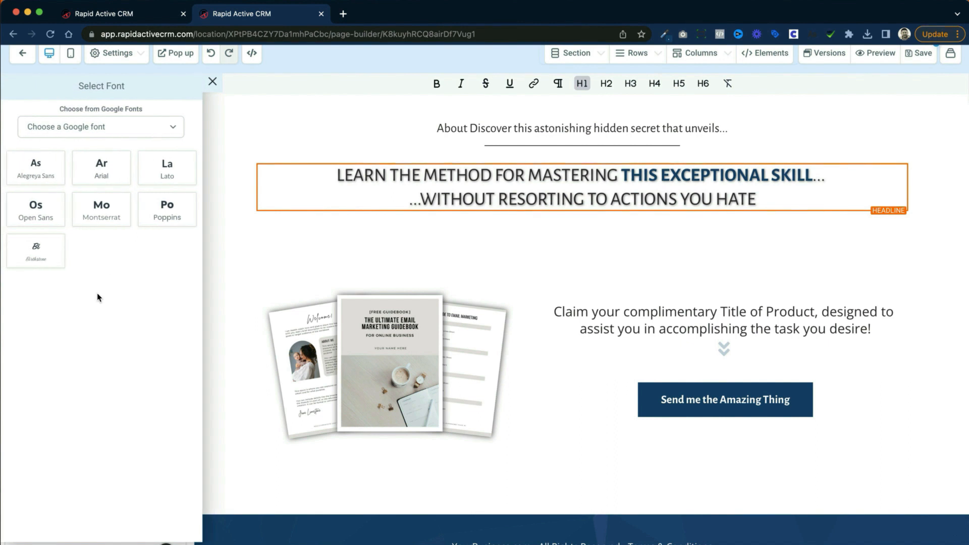
pyautogui.click(124, 188)
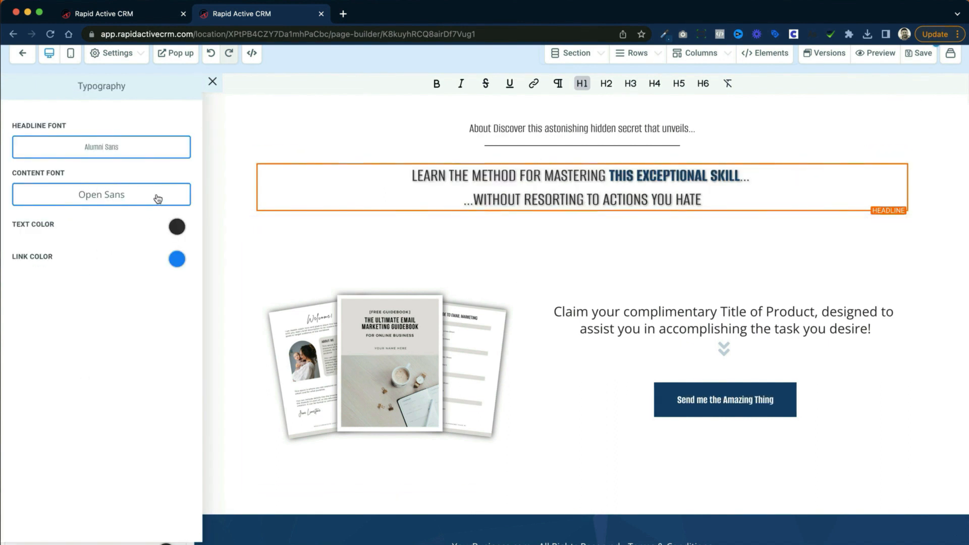
# Step: Set the page-wide headline font to the Google font Playfair Display and save the page
pyautogui.click(117, 150)
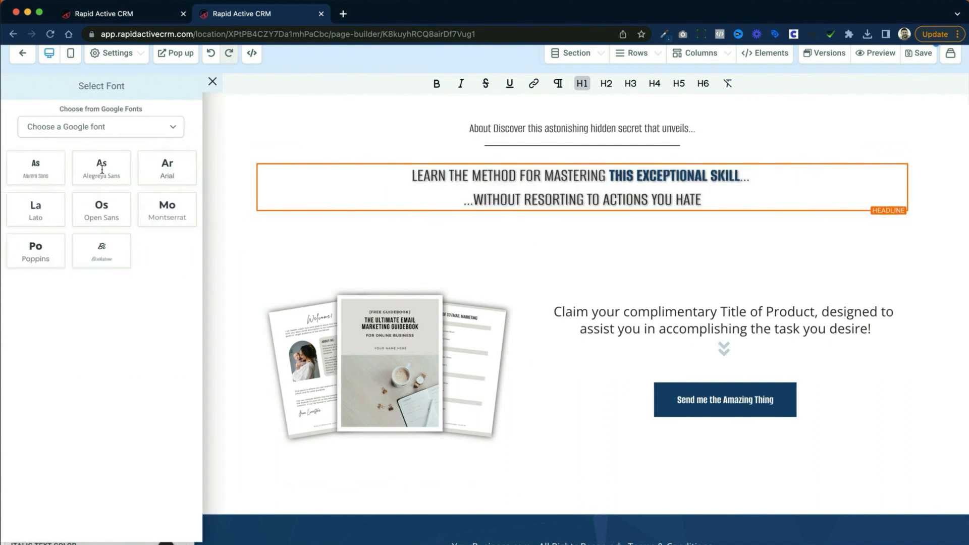
pyautogui.click(105, 129)
pyautogui.scroll(-20, 109, 247)
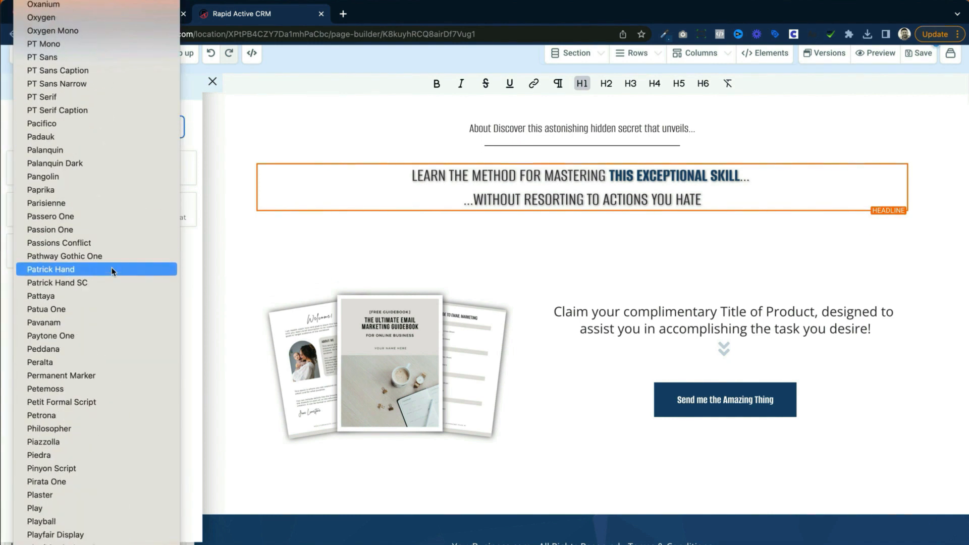
pyautogui.click(65, 343)
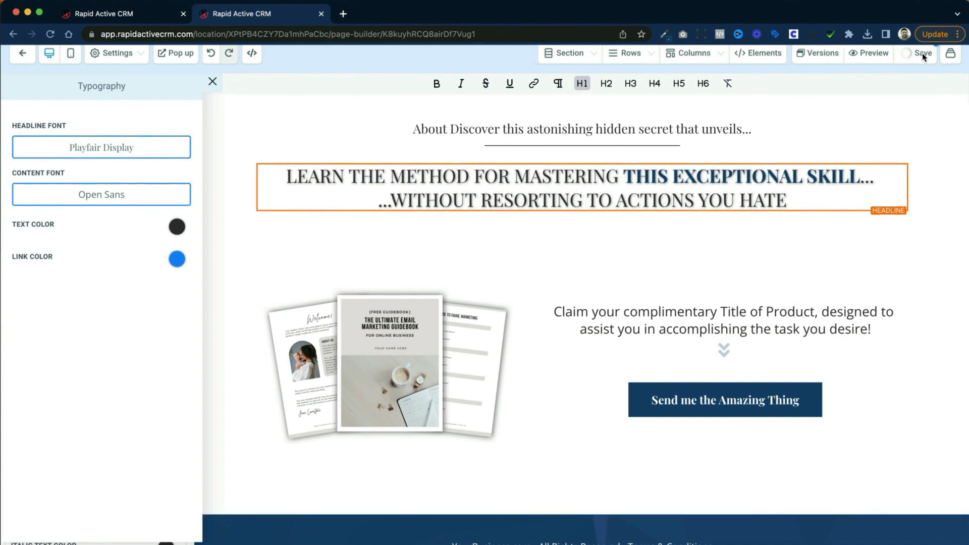
pyautogui.scroll(1, 733, 143)
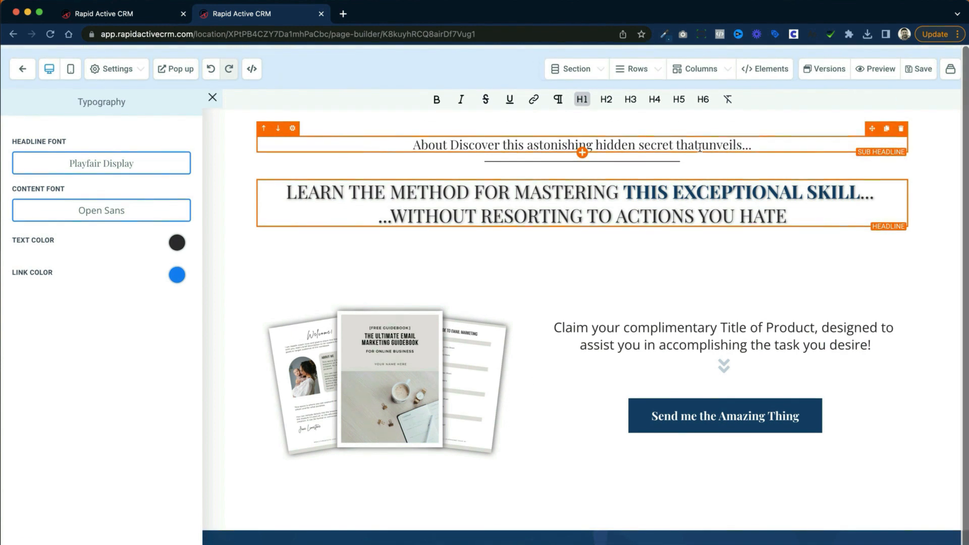
# Step: Set the whole page's background color to the purple-blue swatch in the page's background settings
pyautogui.click(130, 70)
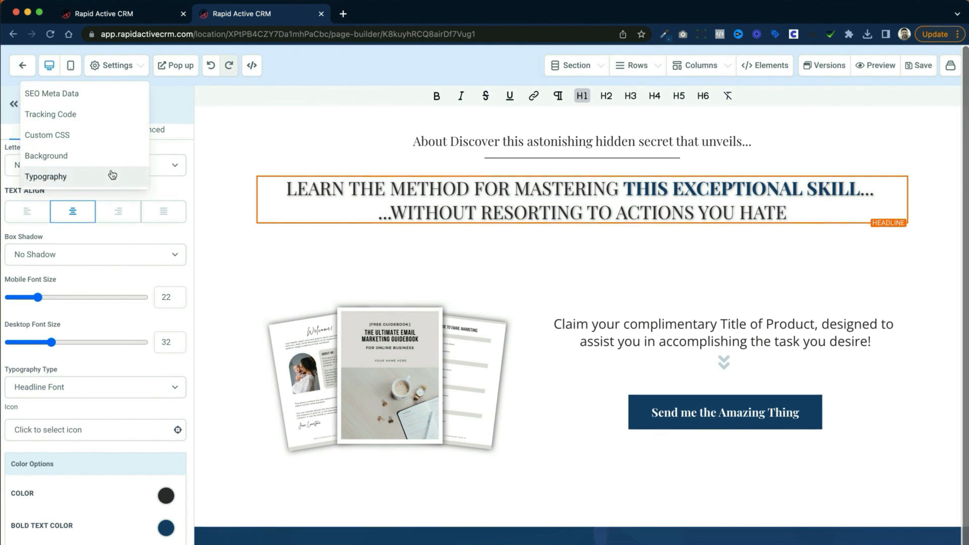
pyautogui.click(83, 160)
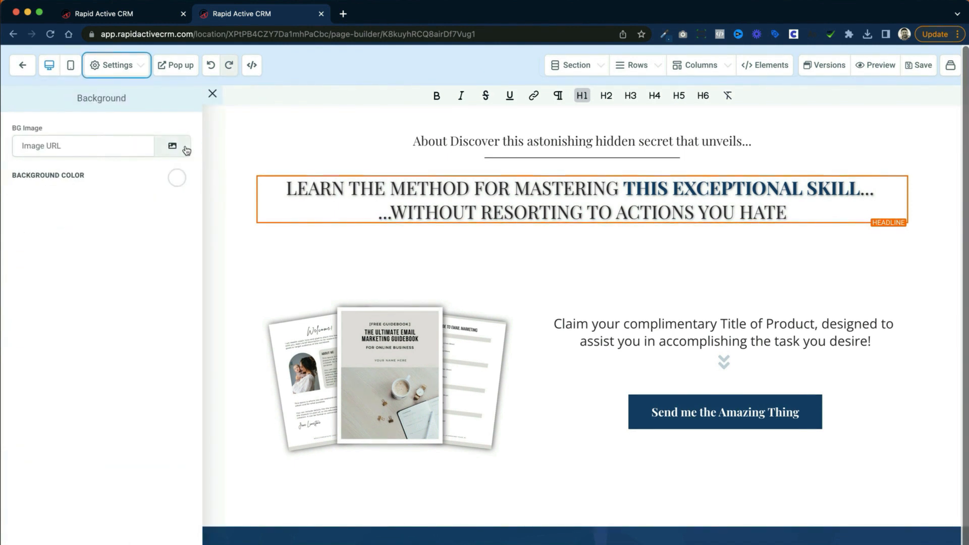
pyautogui.click(176, 177)
pyautogui.click(64, 226)
pyautogui.click(87, 225)
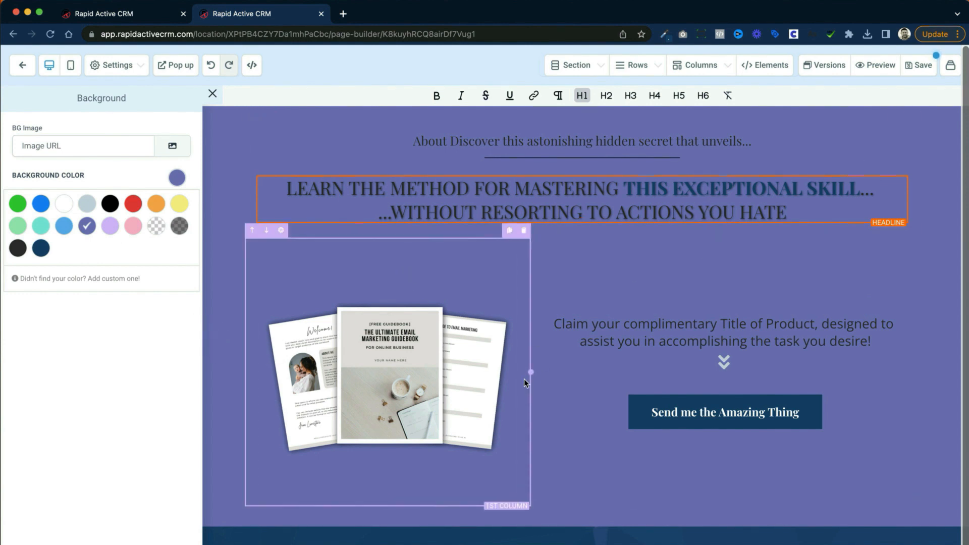
# Step: Give the second column, around the "Send me the Amazing Thing" button, a background image of a bride in a white dress
pyautogui.click(666, 293)
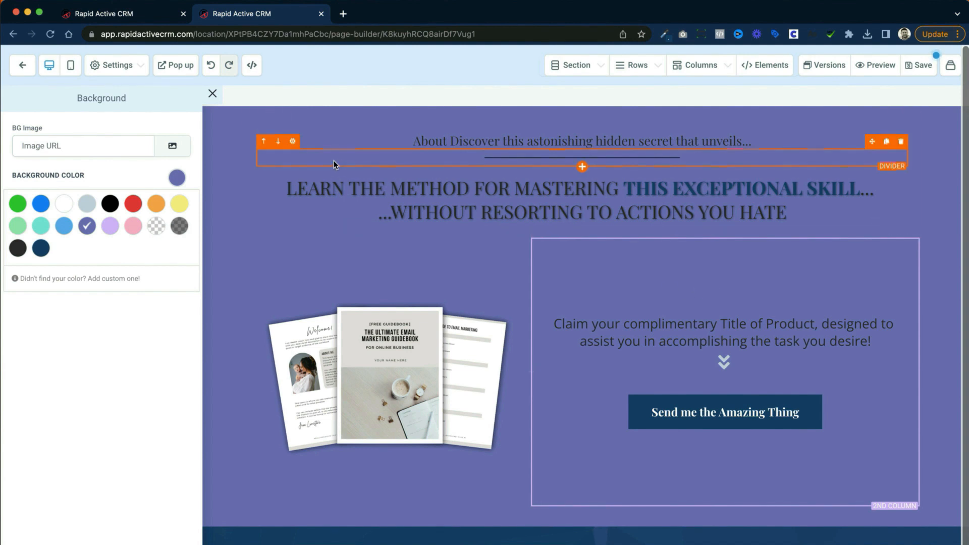
pyautogui.click(212, 93)
pyautogui.click(168, 354)
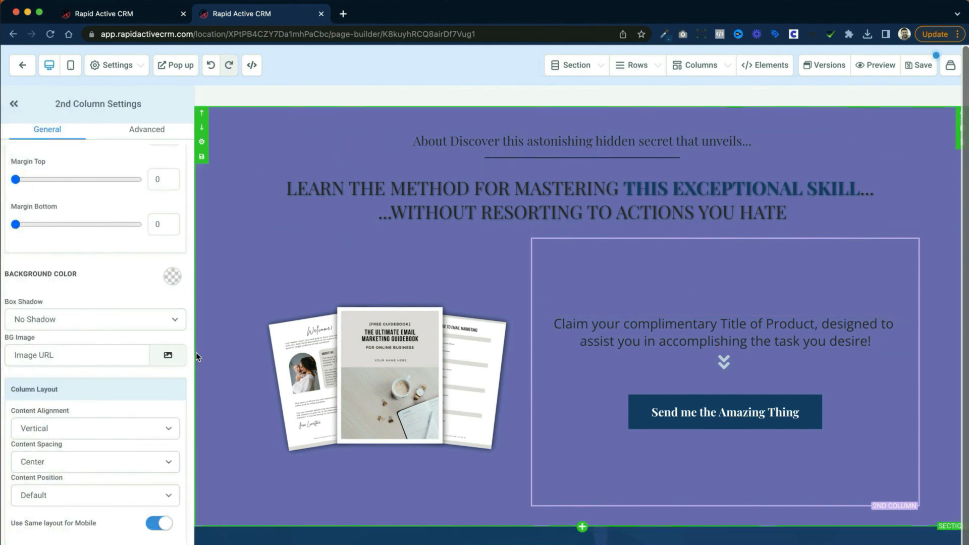
pyautogui.click(256, 249)
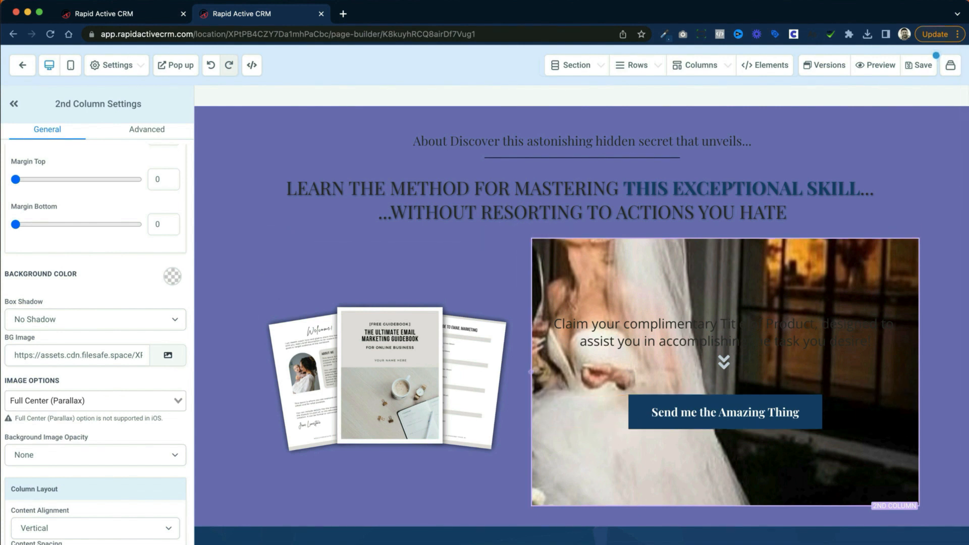
# Step: Try the Fill 100% Width image option on the second column's background image and browse the other image options
pyautogui.click(86, 400)
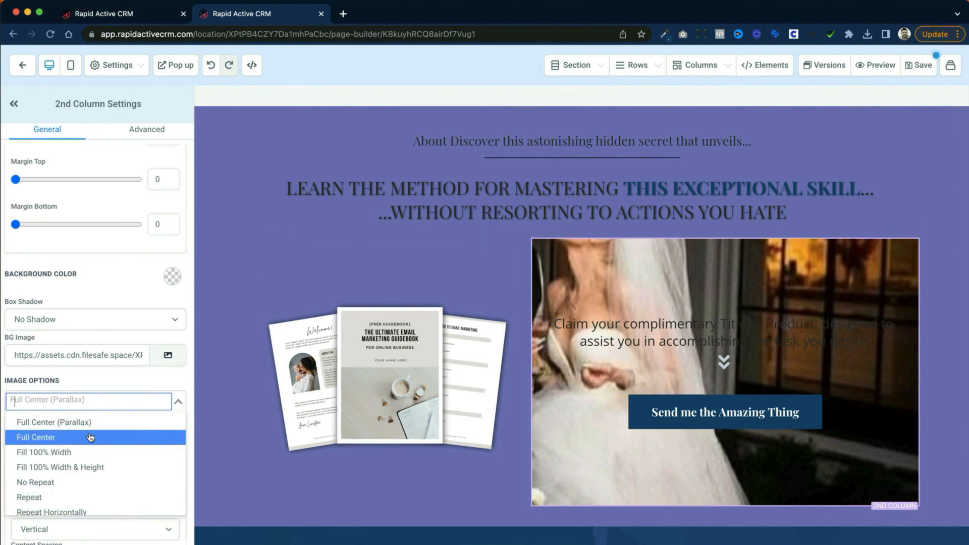
pyautogui.click(96, 451)
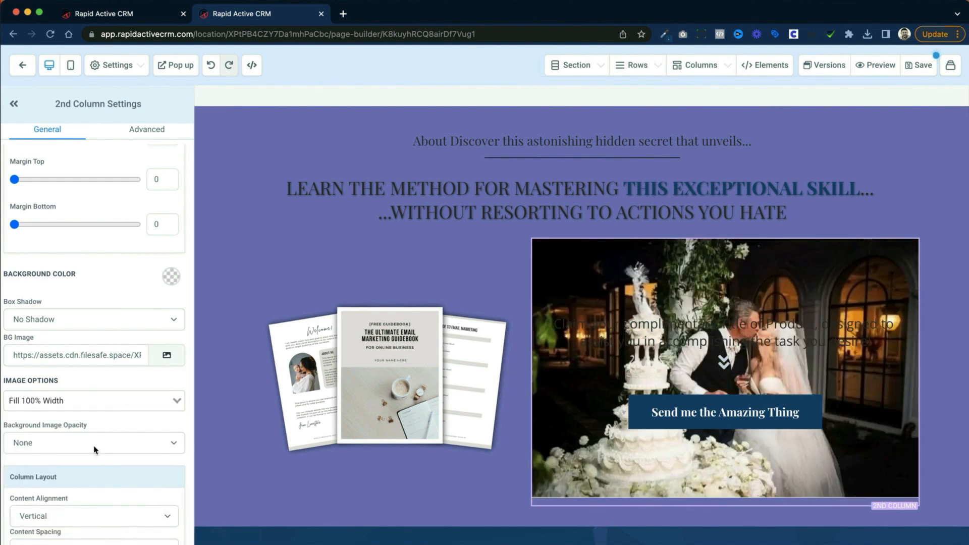
pyautogui.click(115, 400)
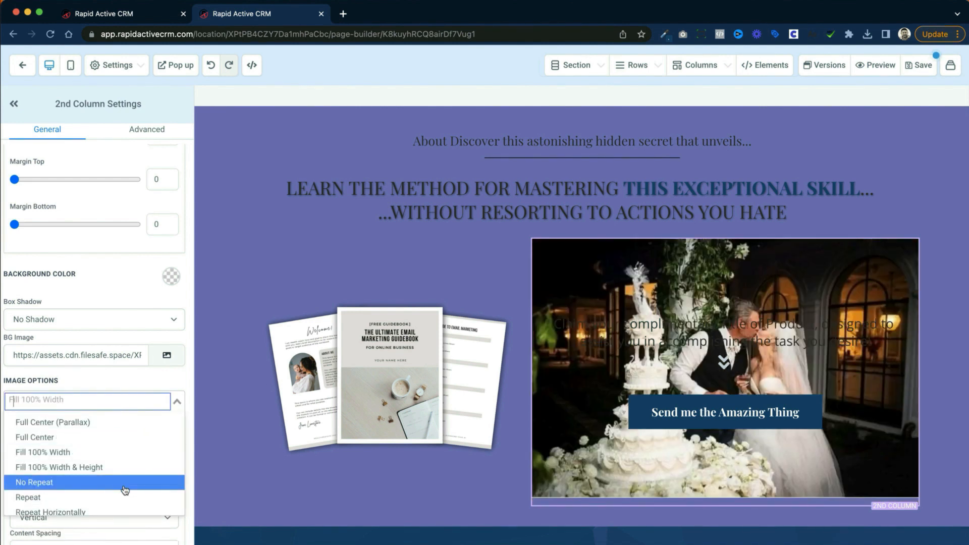
pyautogui.scroll(-2, 125, 489)
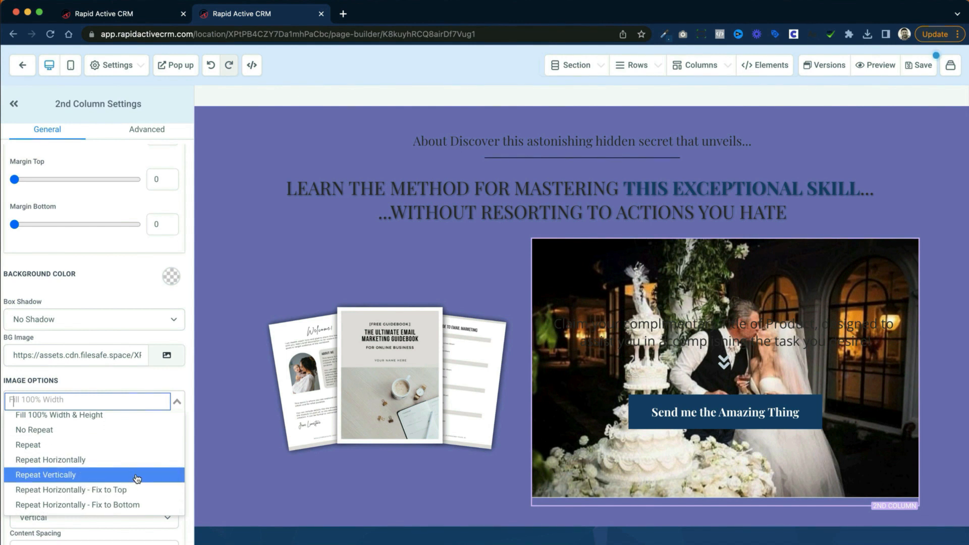
pyautogui.scroll(2, 140, 479)
pyautogui.scroll(2, 143, 479)
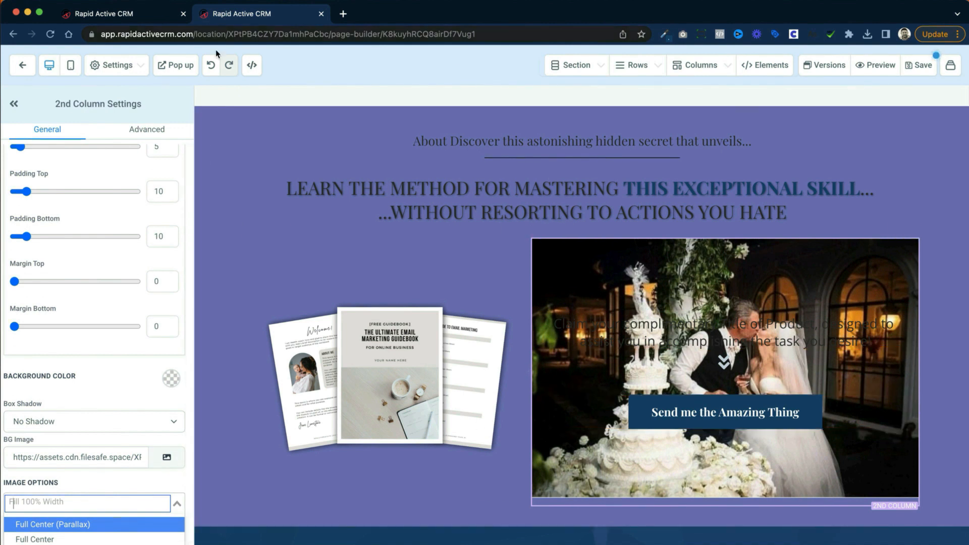
# Step: Undo the second column's background image changes, keeping Playfair Display as the page's headline font
pyautogui.click(210, 68)
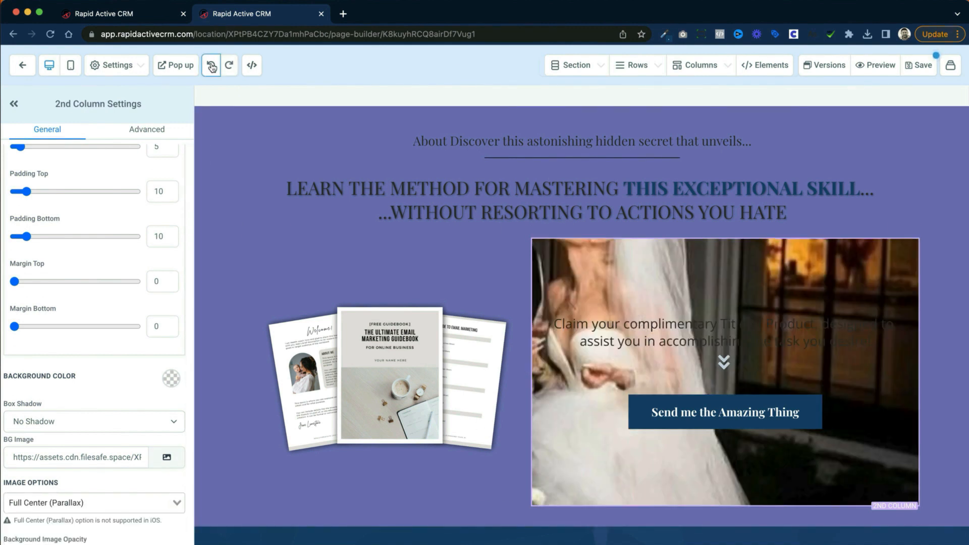
pyautogui.click(212, 67)
pyautogui.click(212, 68)
pyautogui.click(211, 67)
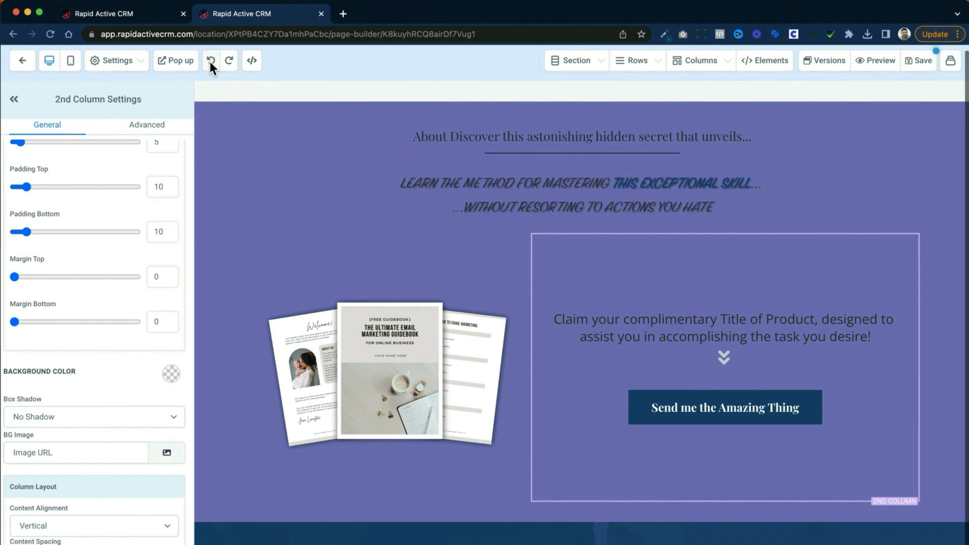
pyautogui.click(224, 66)
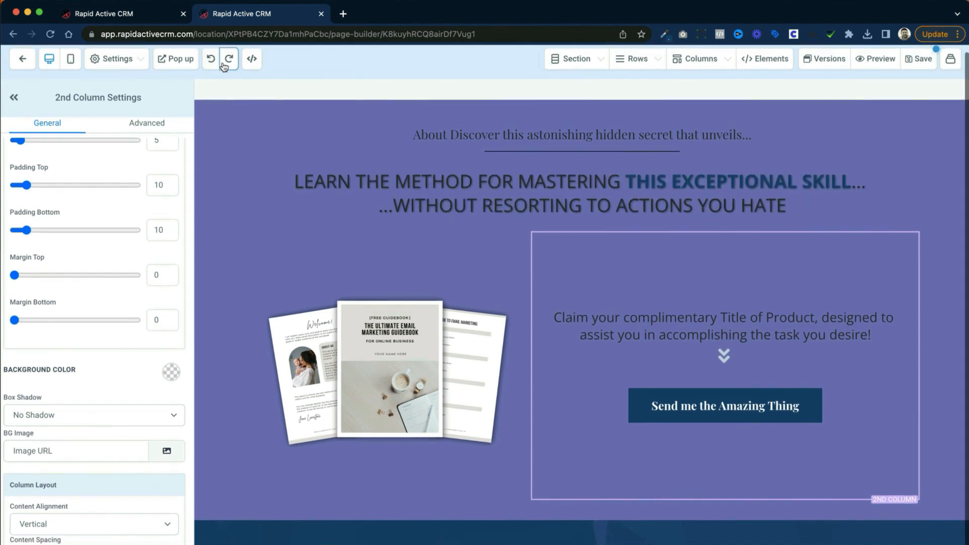
pyautogui.click(223, 65)
# Step: Set the whole page's background color to the white swatch in the page's background settings
pyautogui.click(116, 57)
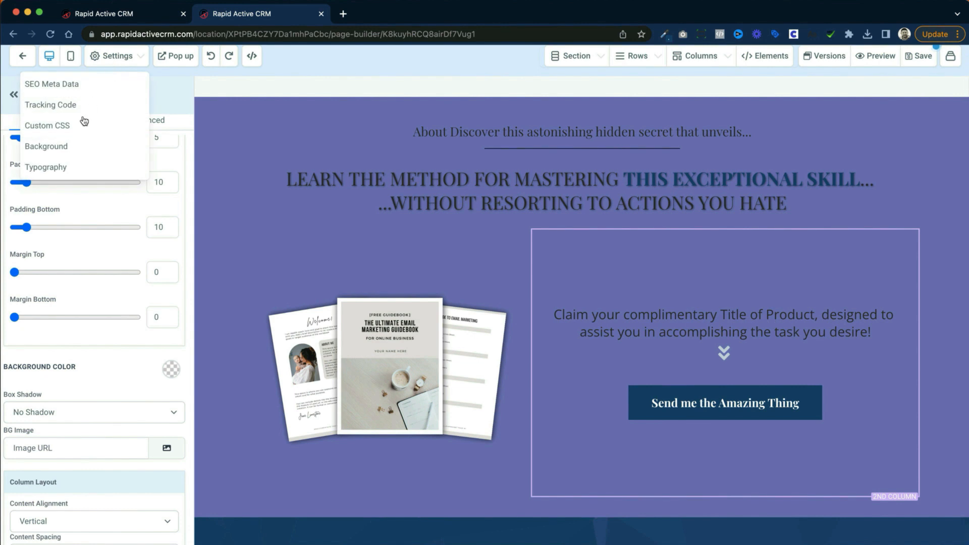
pyautogui.click(70, 147)
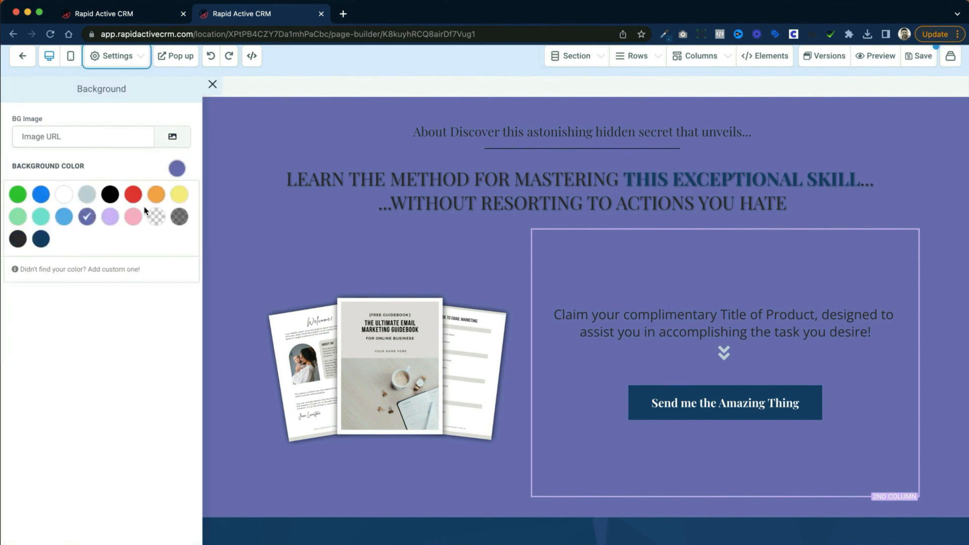
pyautogui.click(64, 195)
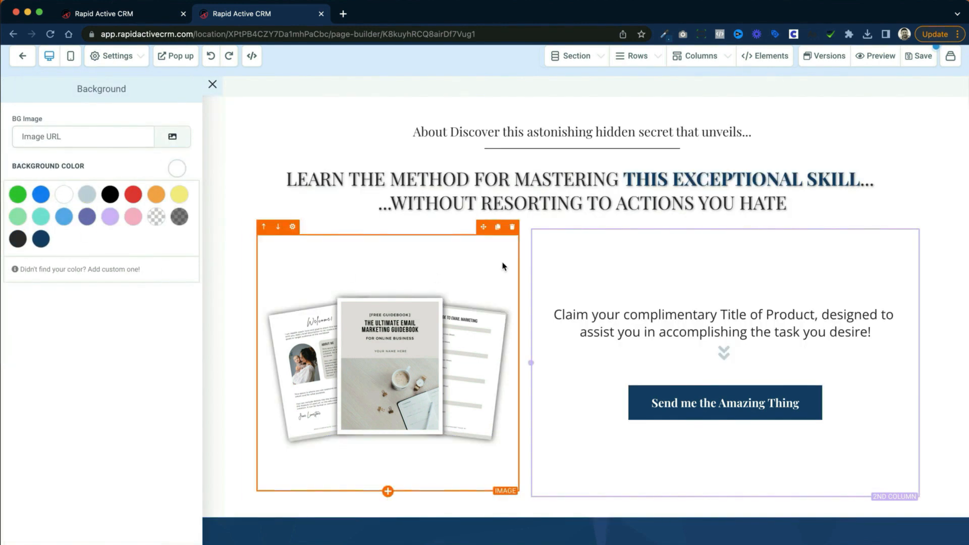
pyautogui.scroll(-1, 371, 177)
pyautogui.scroll(1, 371, 177)
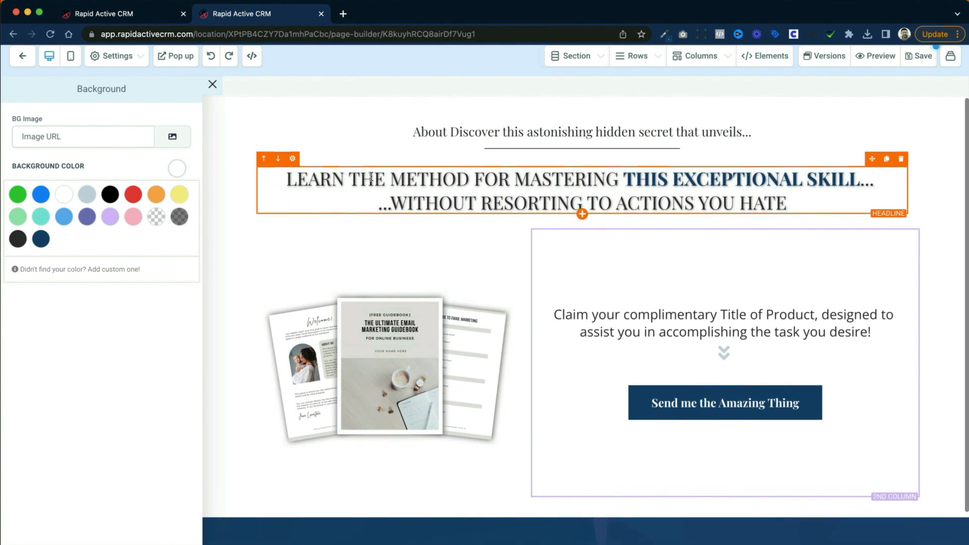
# Step: View the page's custom CSS editor and the main headline's advanced settings with its custom class and CSS selector
pyautogui.click(114, 57)
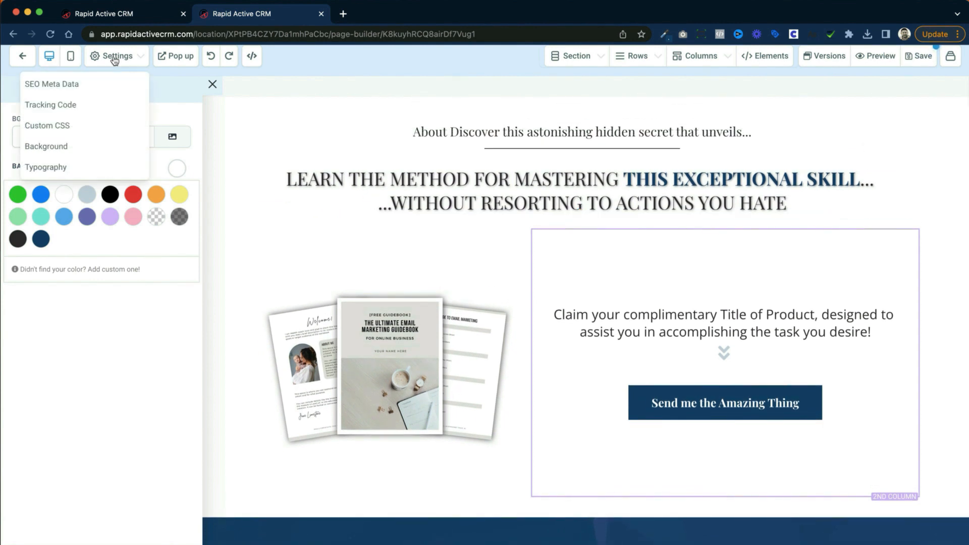
pyautogui.click(81, 125)
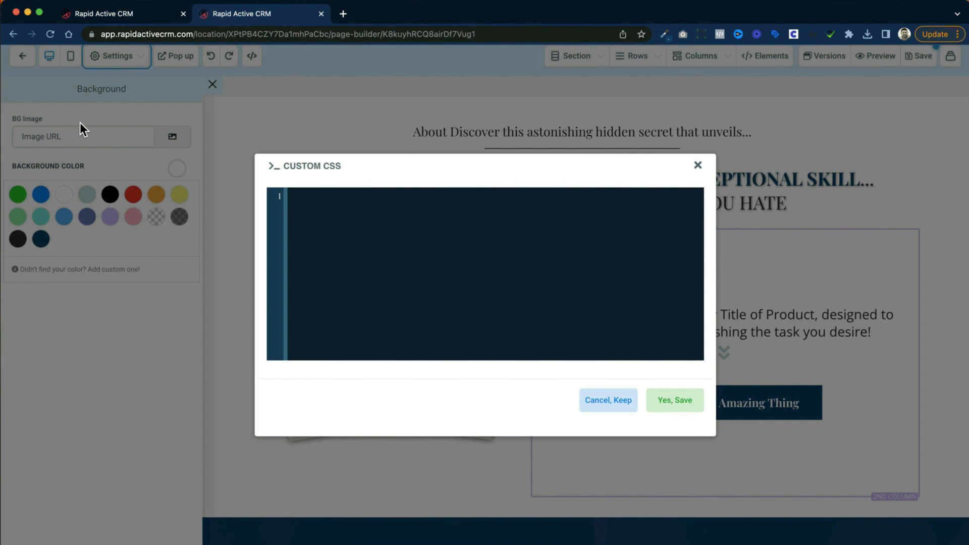
pyautogui.click(697, 166)
pyautogui.click(212, 86)
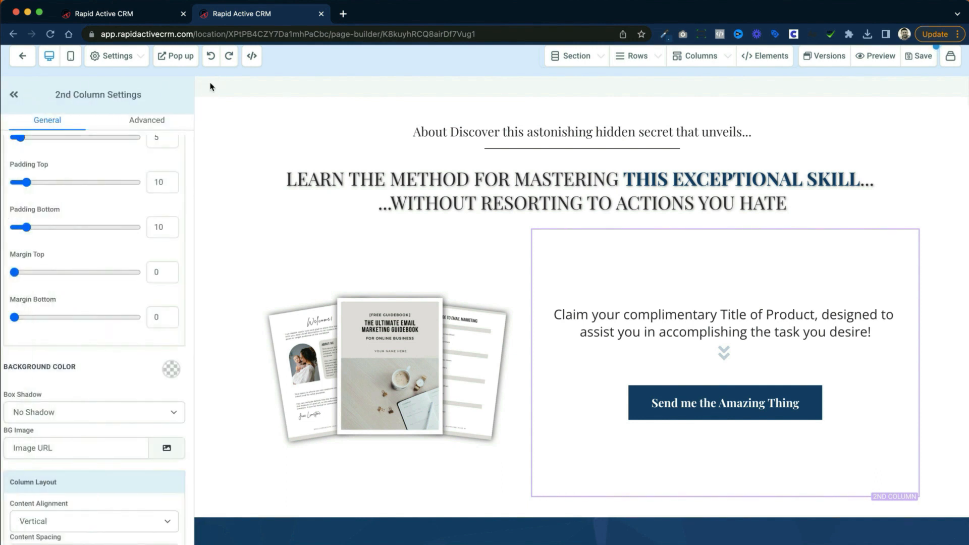
pyautogui.click(308, 167)
pyautogui.click(146, 119)
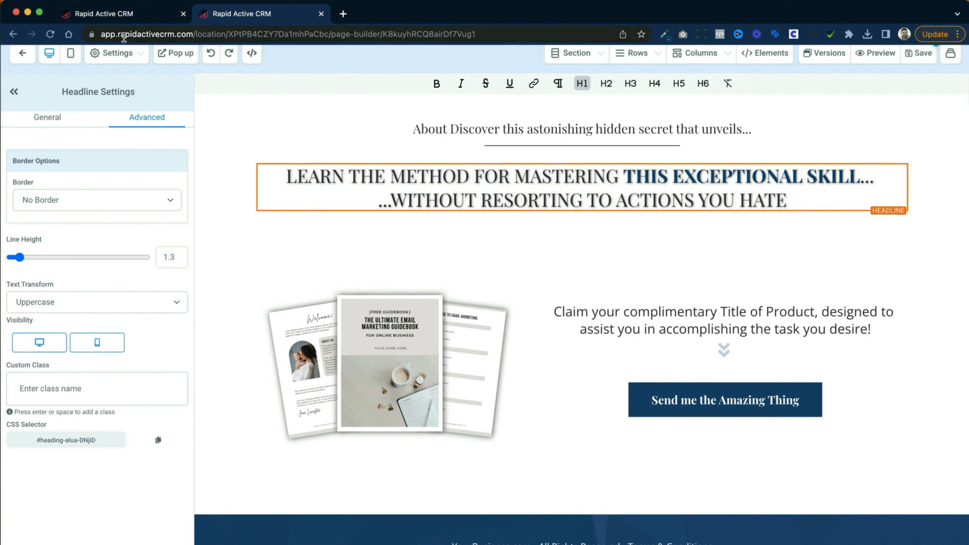
# Step: View the page's tracking code editor for header and footer code and close it without adding anything
pyautogui.click(120, 62)
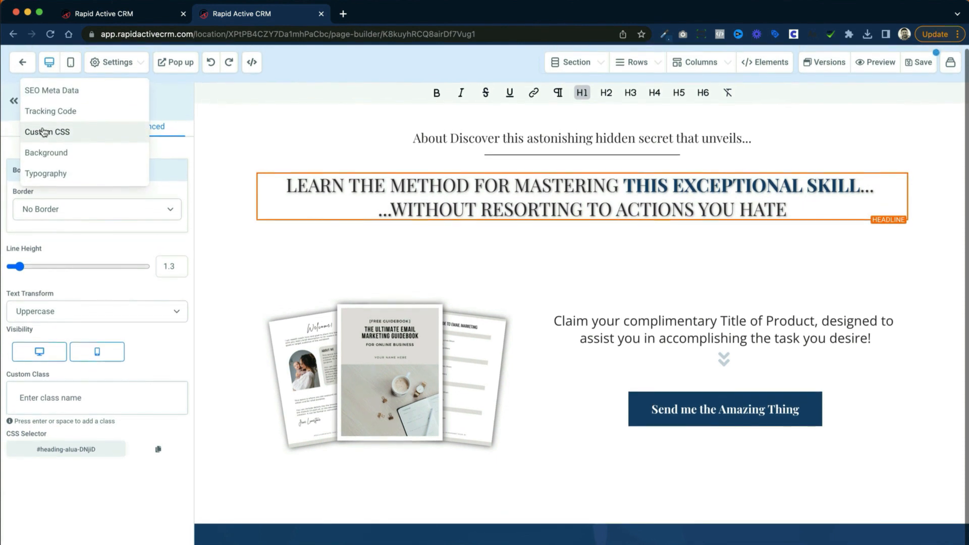
pyautogui.click(60, 116)
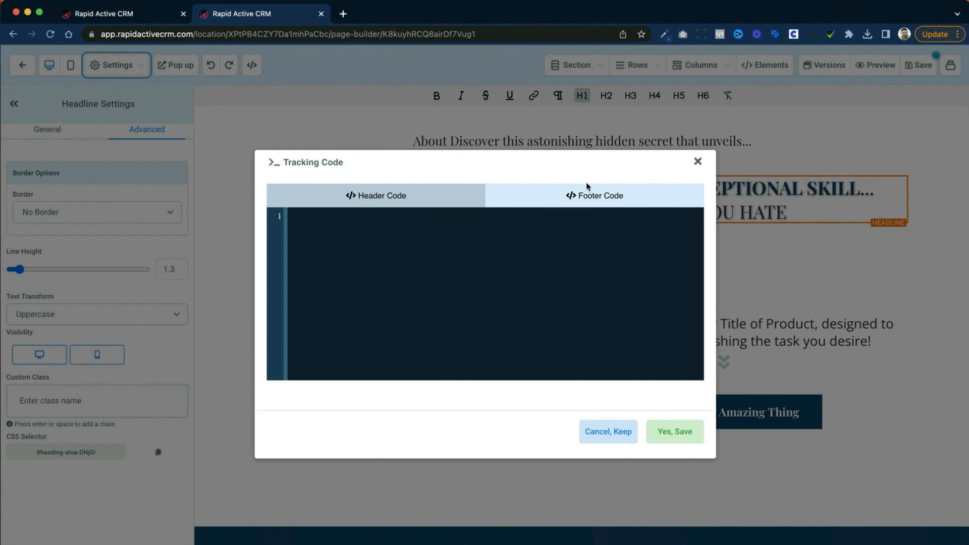
pyautogui.click(697, 161)
# Step: Use the Square eBook Workbook mockup as the social image in the page's SEO meta data, update it and save the page
pyautogui.click(114, 65)
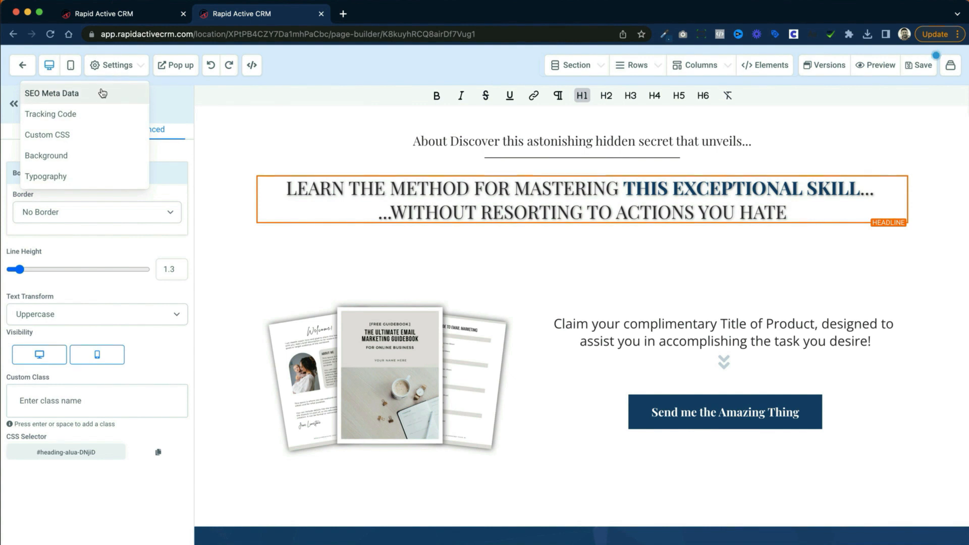
pyautogui.click(102, 93)
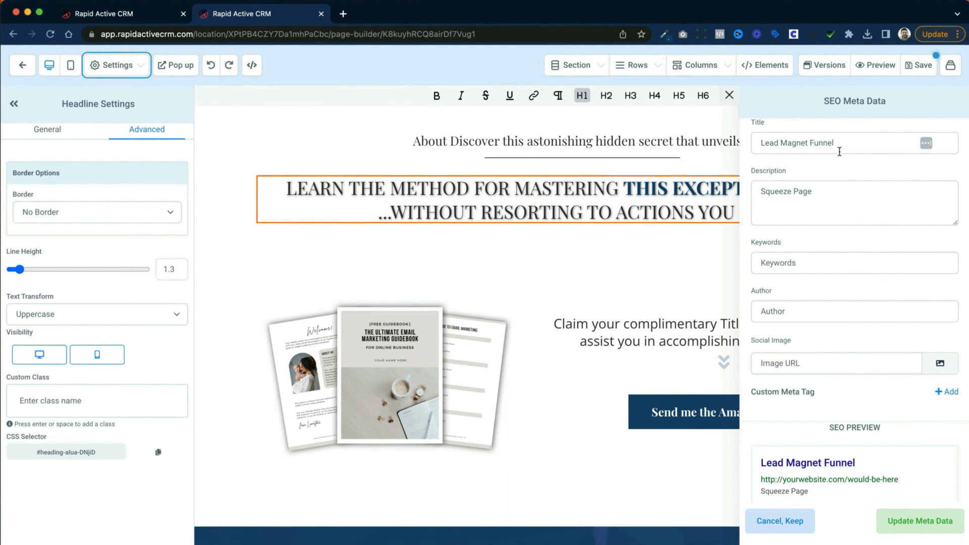
pyautogui.click(837, 196)
pyautogui.scroll(-1, 836, 197)
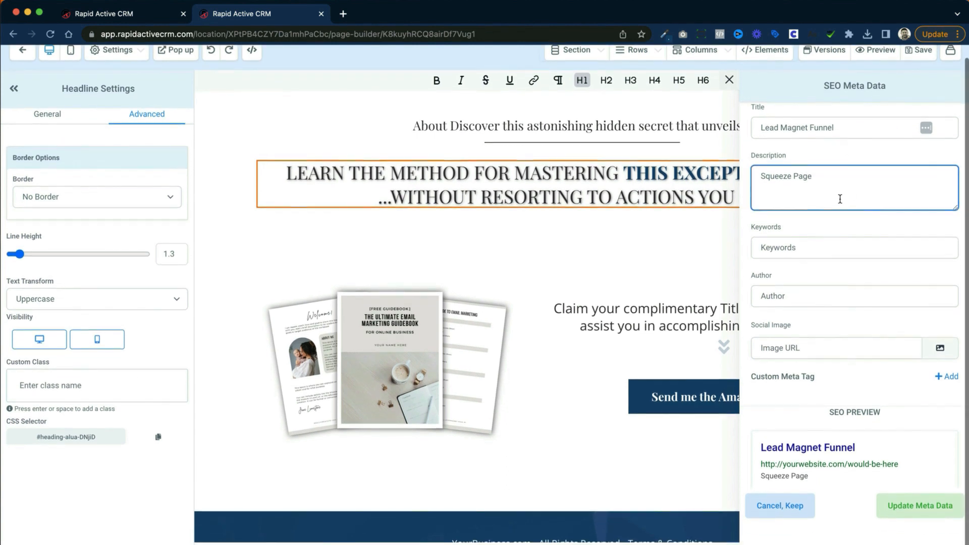
pyautogui.click(939, 350)
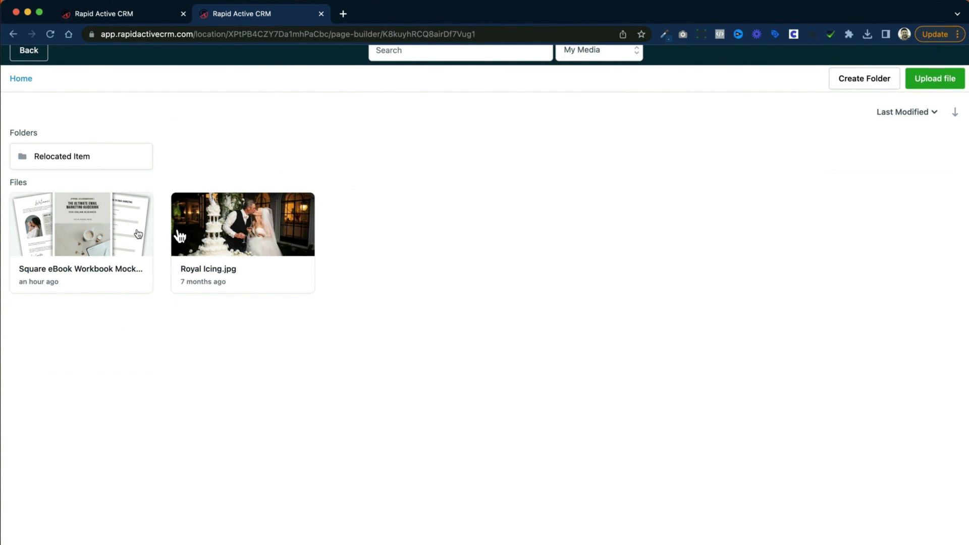
pyautogui.click(105, 233)
pyautogui.scroll(-5, 831, 374)
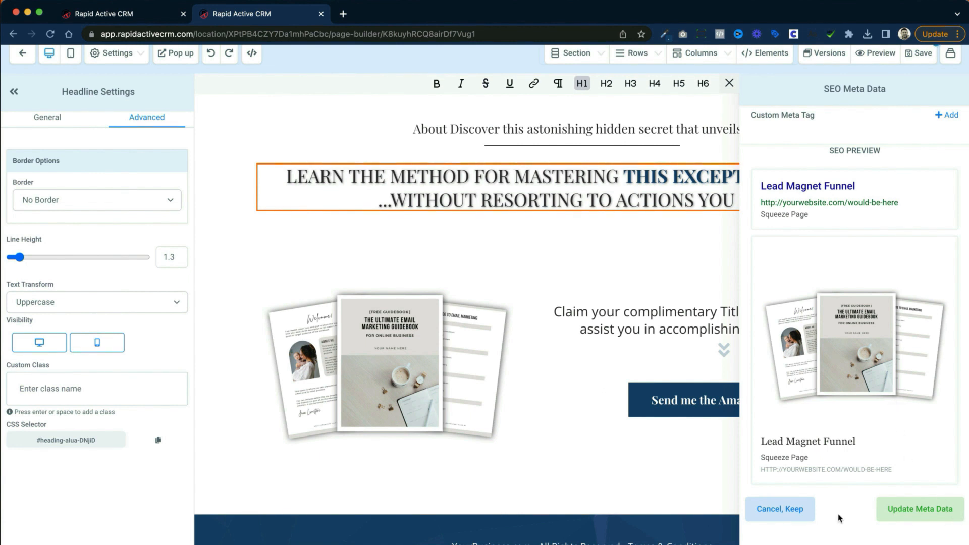
pyautogui.click(942, 507)
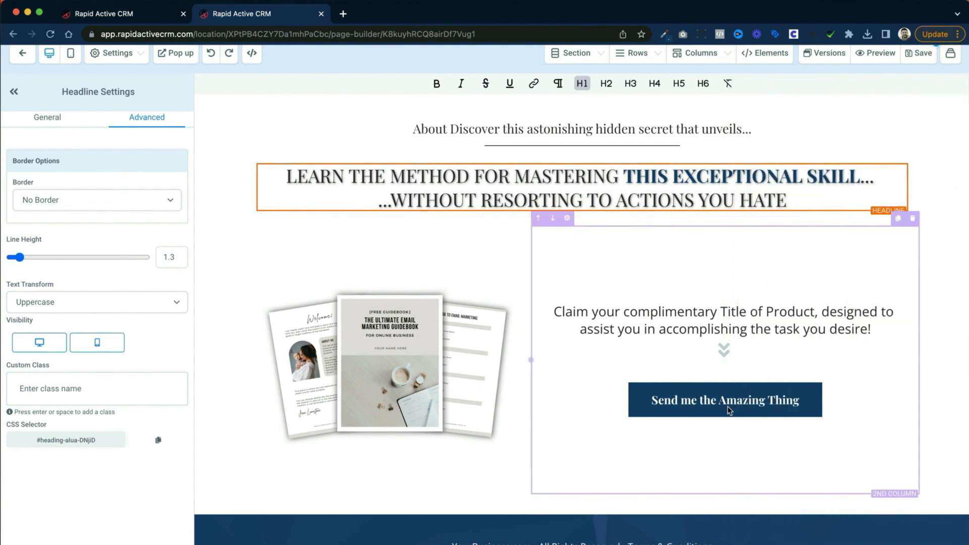
pyautogui.click(921, 56)
# Step: Add a new section above the footer and insert a 6 column row in it
pyautogui.scroll(-1, 917, 201)
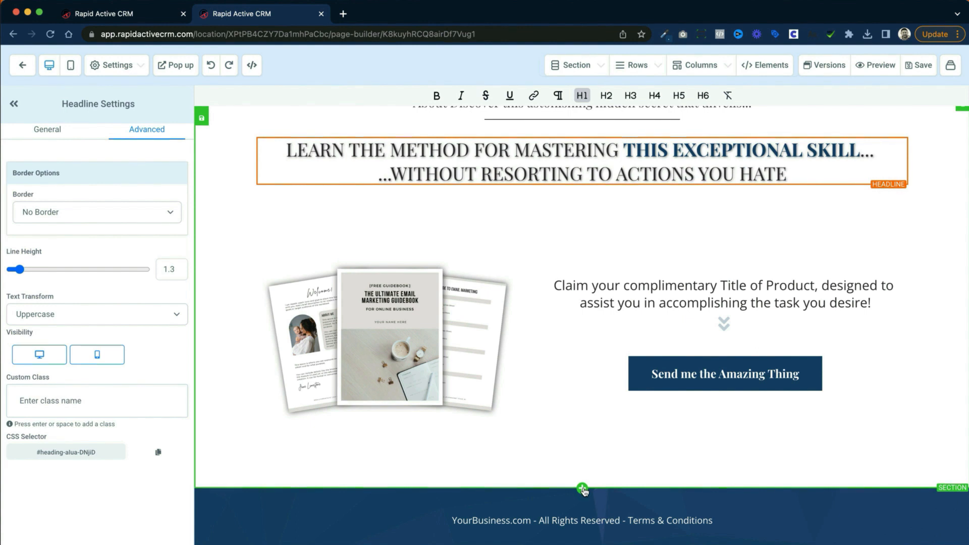
pyautogui.click(581, 488)
pyautogui.click(760, 125)
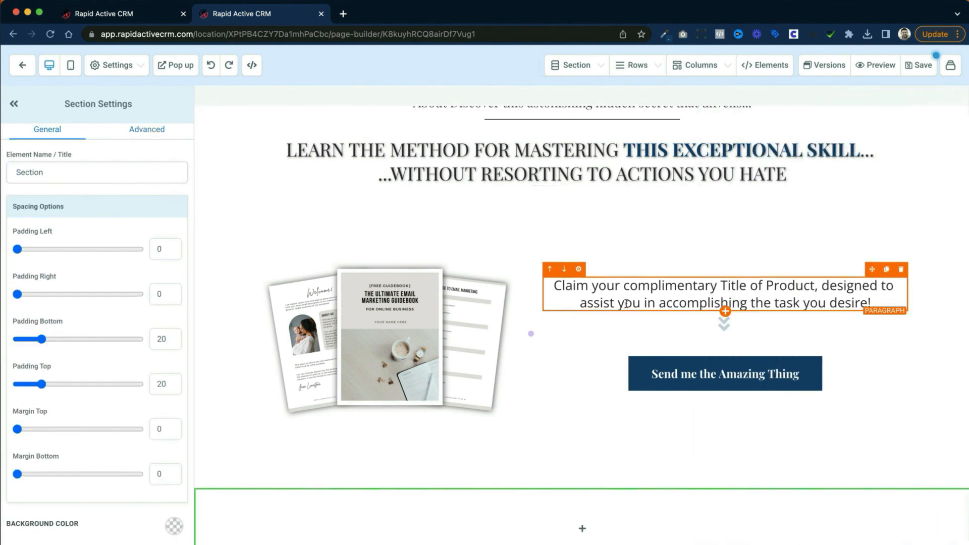
pyautogui.scroll(-2, 626, 304)
pyautogui.click(580, 447)
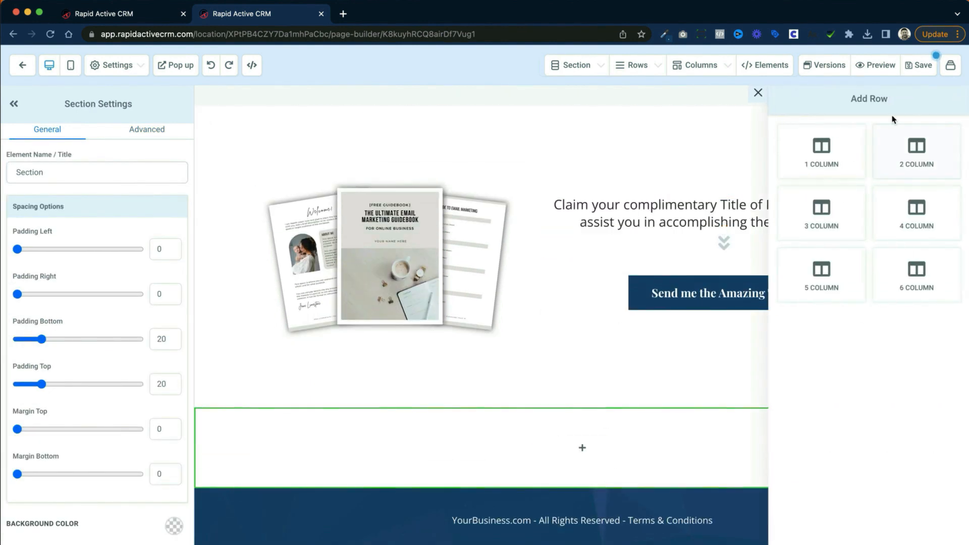
pyautogui.click(930, 275)
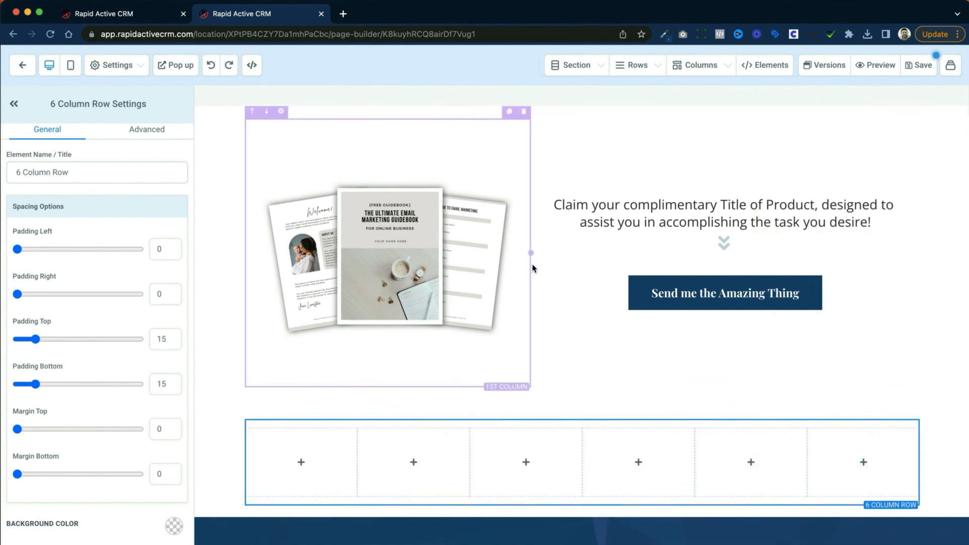
# Step: Duplicate the fifth column of the new row twice
pyautogui.scroll(-1, 534, 268)
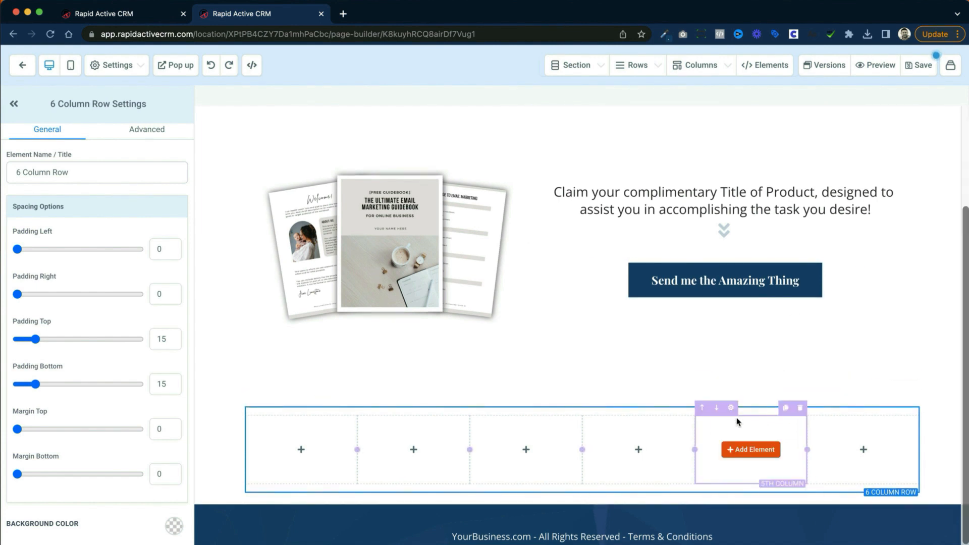
pyautogui.scroll(-1, 799, 420)
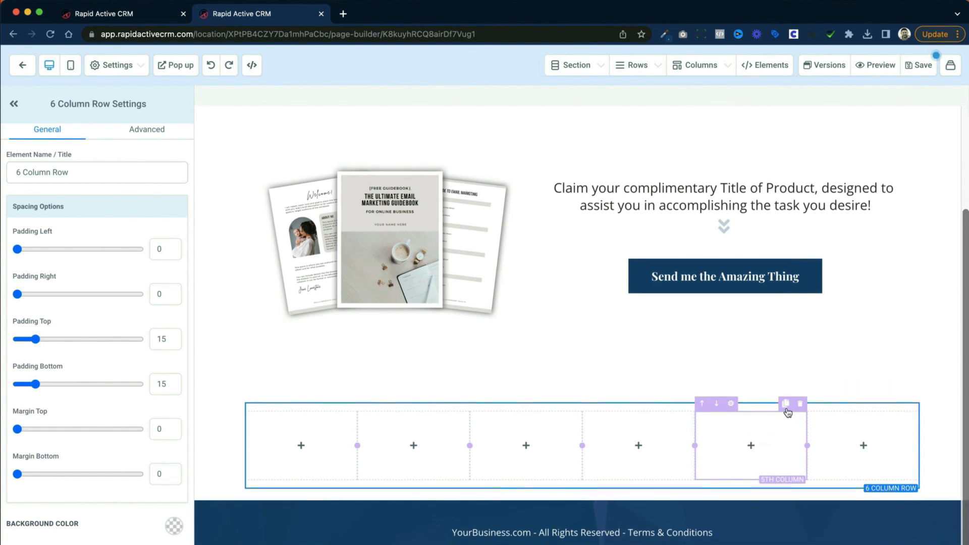
pyautogui.scroll(-1, 787, 410)
pyautogui.click(786, 402)
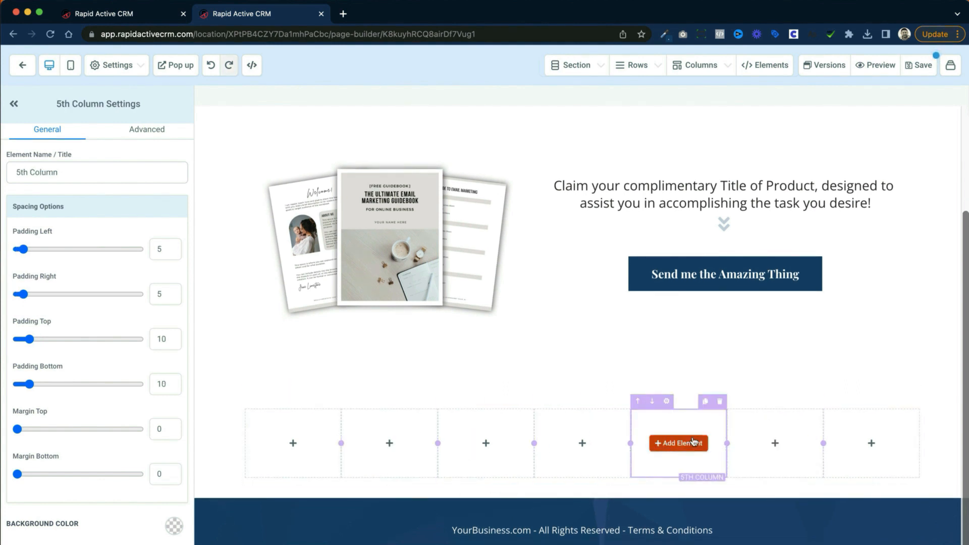
pyautogui.click(705, 401)
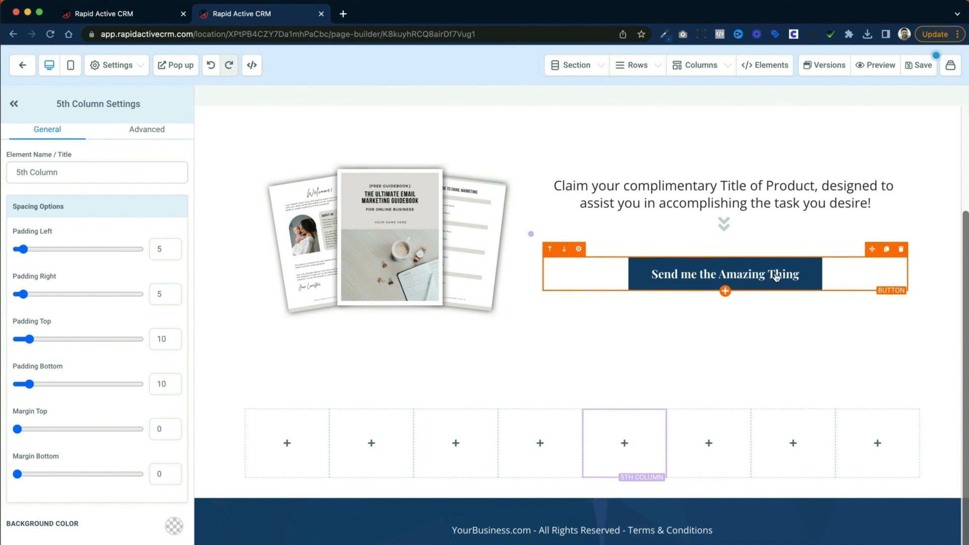
# Step: Duplicate the "Send me the Amazing Thing" button and delete both the copy and the multi-column section above the footer
pyautogui.click(886, 249)
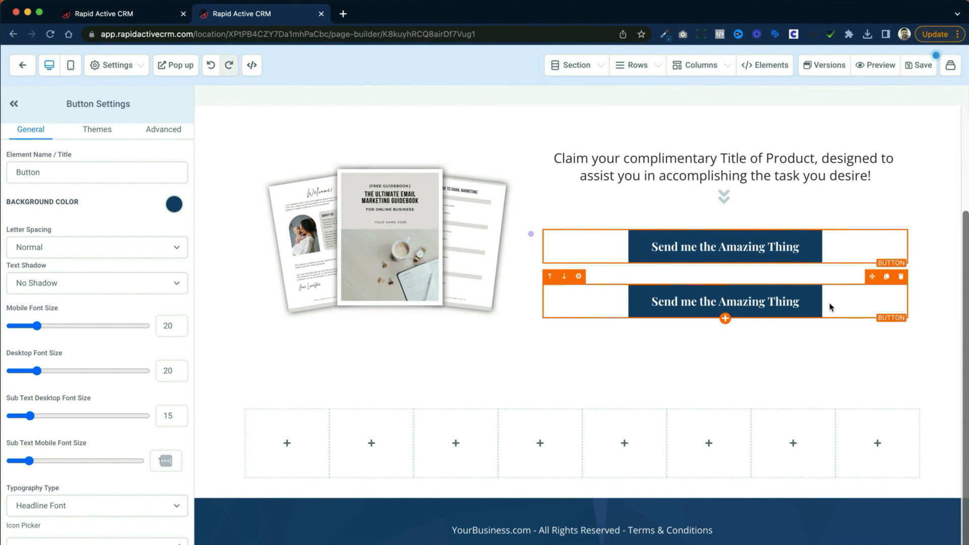
pyautogui.click(901, 277)
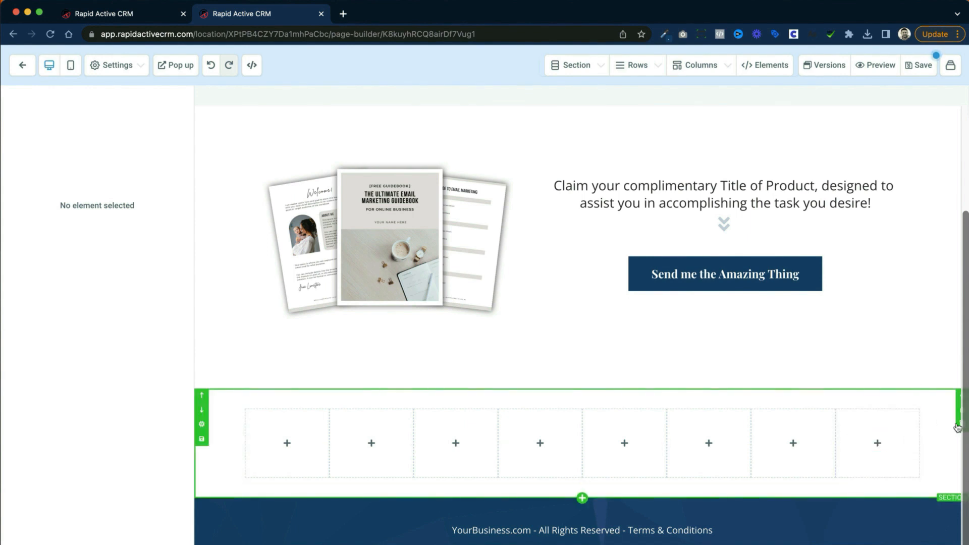
pyautogui.click(958, 427)
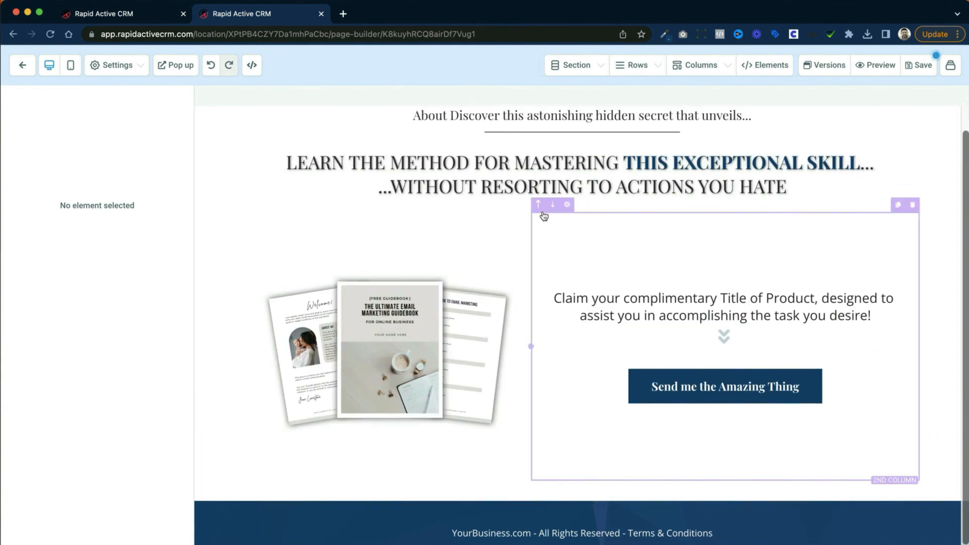
# Step: Move the "LEARN THE METHOD FOR MASTERING" headline above the divider line and back below it
pyautogui.scroll(1, 564, 189)
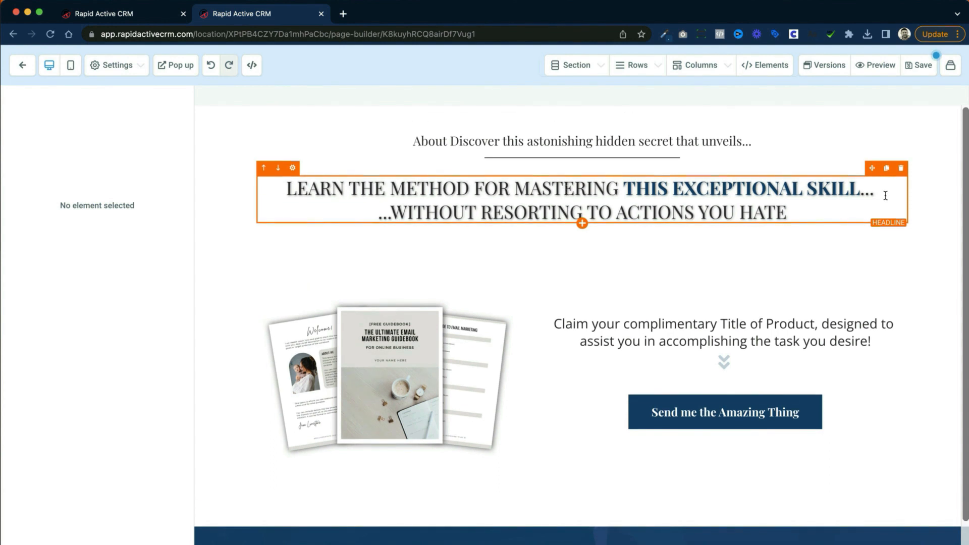
pyautogui.click(263, 168)
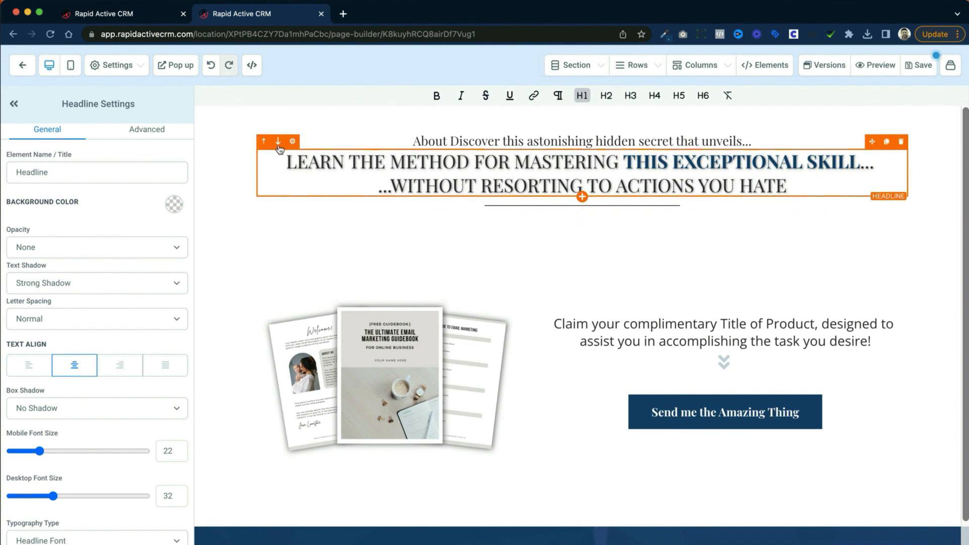
pyautogui.click(278, 141)
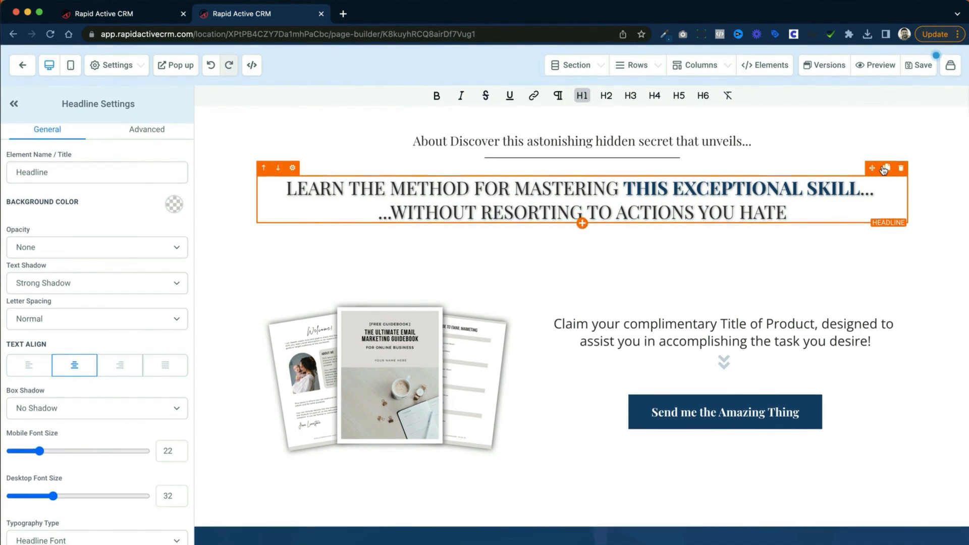
pyautogui.moveTo(871, 168); pyautogui.dragTo(682, 151)
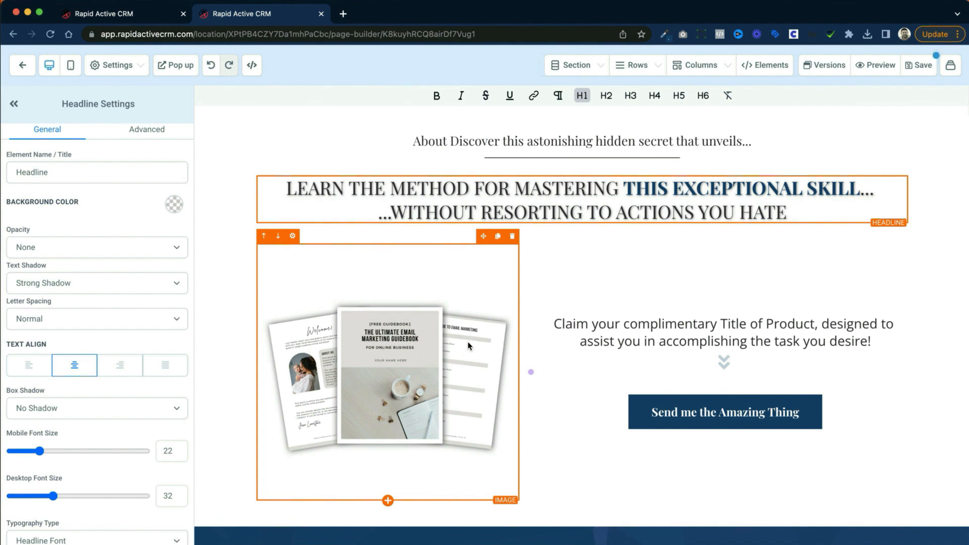
# Step: Save and preview the Squeeze Page, and open its pop-up form through the "Send me the Amazing Thing" button
pyautogui.scroll(-2, 469, 344)
pyautogui.scroll(2, 470, 340)
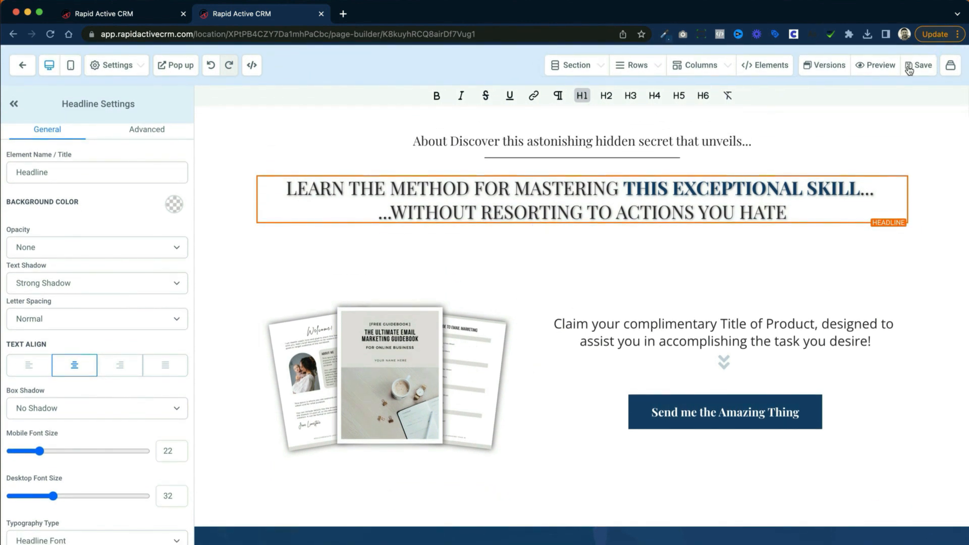
pyautogui.click(881, 64)
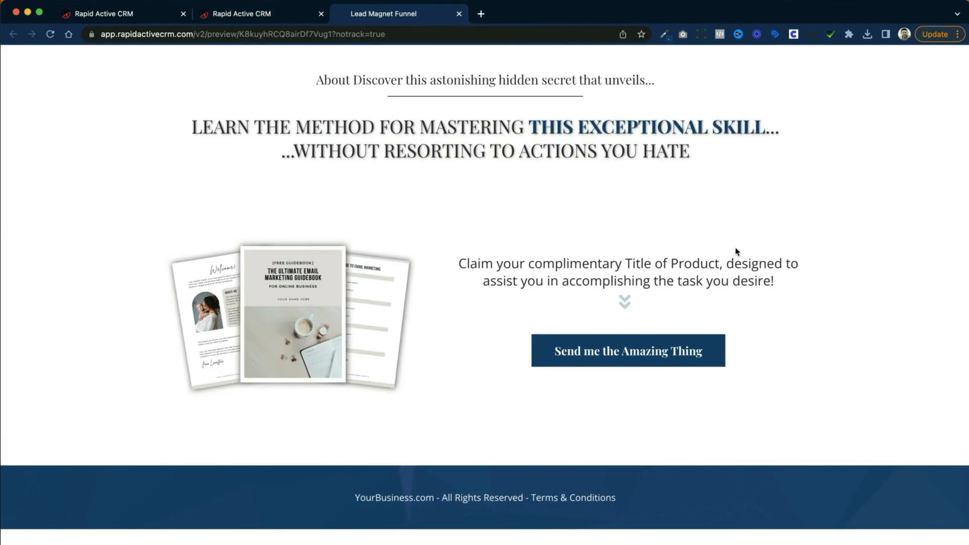
pyautogui.click(646, 358)
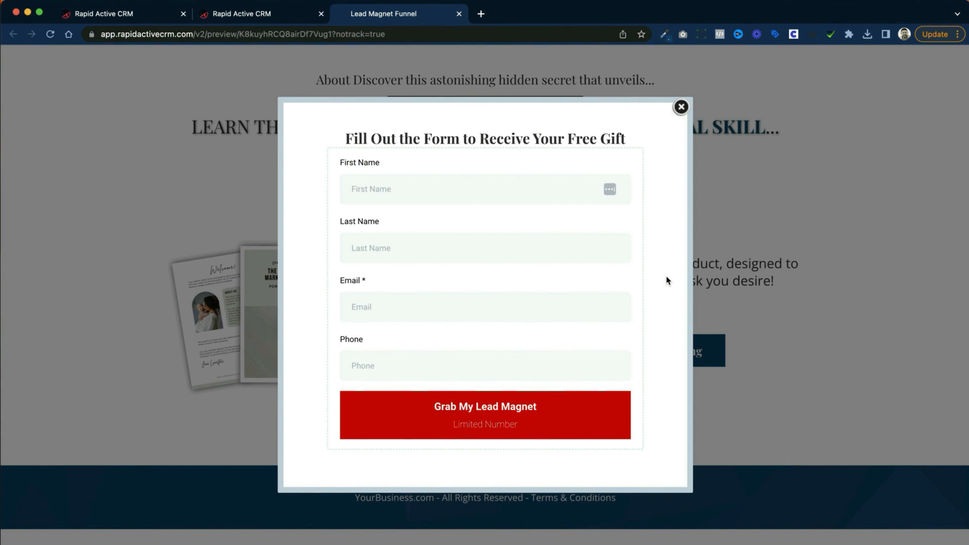
# Step: Fill in the contact's first name, last name and email in the free gift form
pyautogui.click(482, 188)
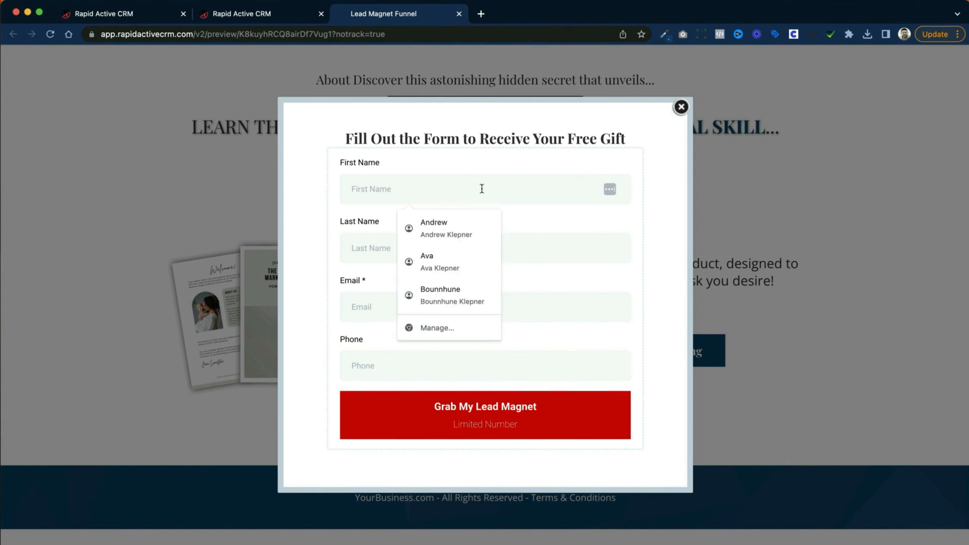
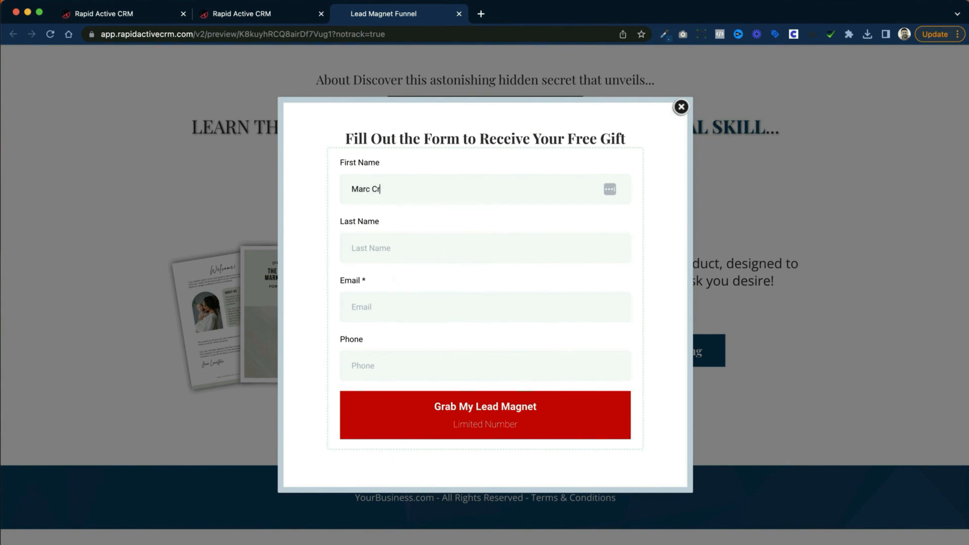
pyautogui.press('Tab')
pyautogui.hotkey('shift', 'Tab')
pyautogui.write('Q')
pyautogui.press('BackSpace')
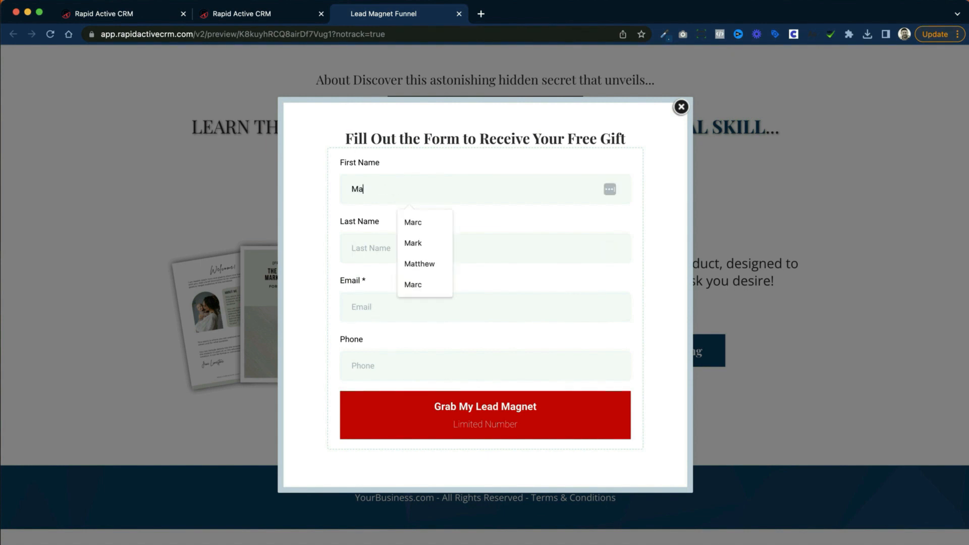
pyautogui.press('Tab')
pyautogui.press('Tab')
pyautogui.press('Tab')
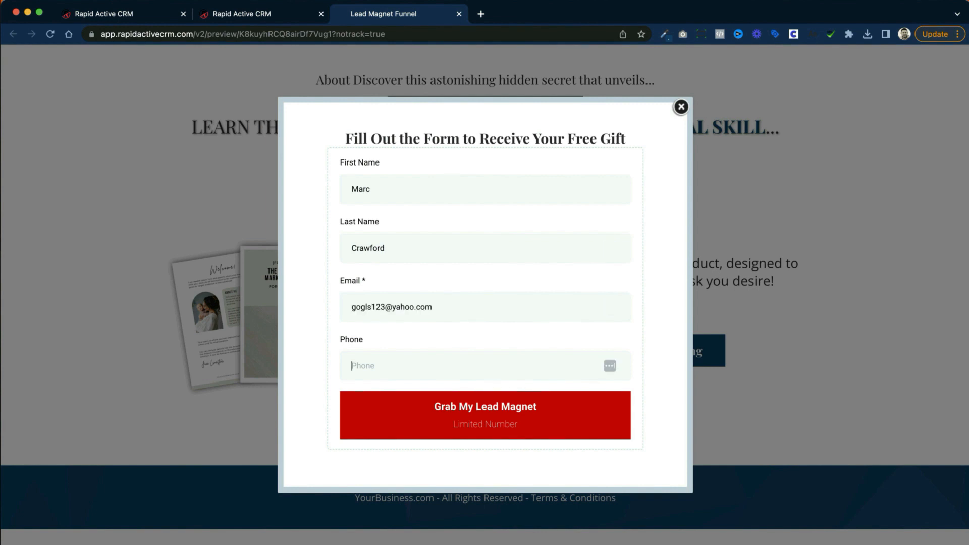
# Step: Enter a valid phone number in the form and submit it with "Grab My Lead Magnet"
pyautogui.click(488, 413)
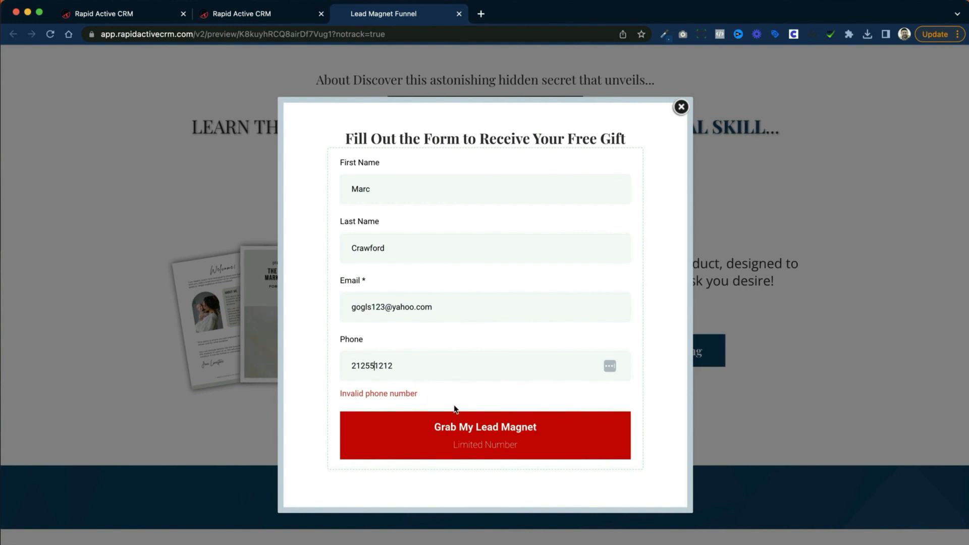
pyautogui.write('5')
pyautogui.click(486, 447)
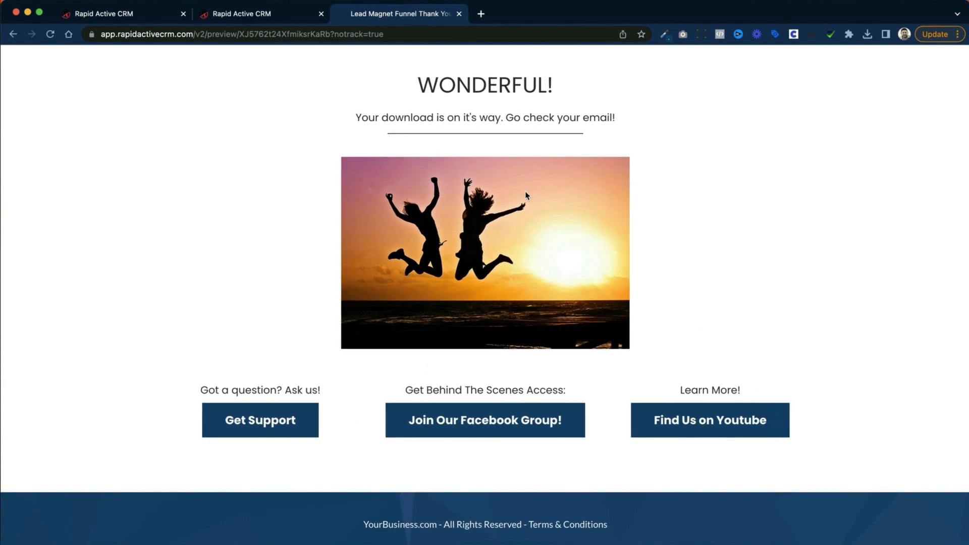
# Step: Select the Thank You step in the Lead Magnet Funnel overview and open the Thank You page in the page builder
pyautogui.click(259, 18)
pyautogui.click(100, 12)
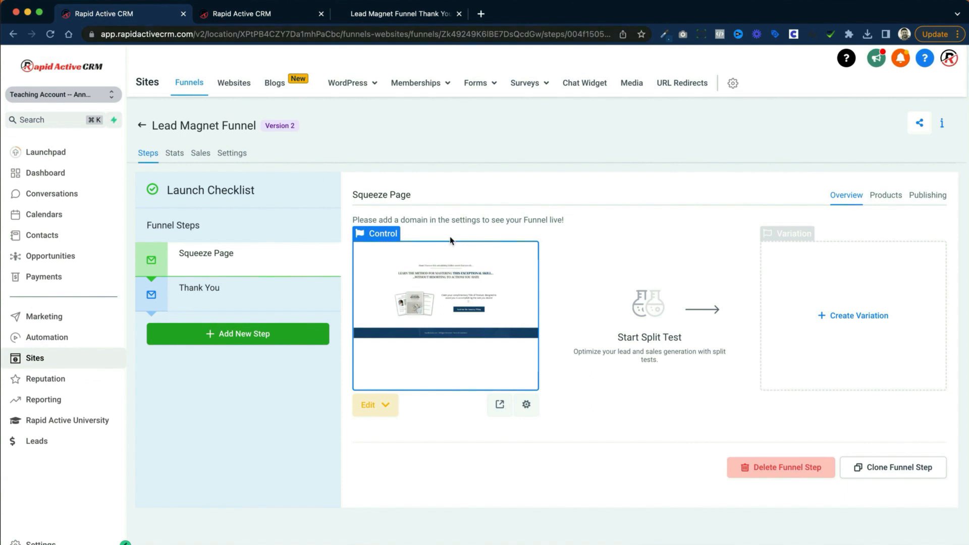
pyautogui.click(225, 291)
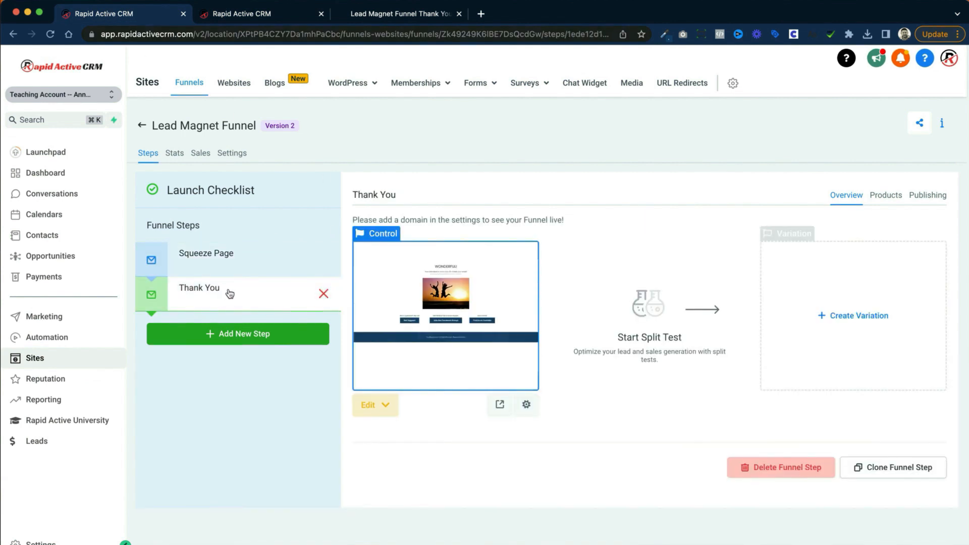
pyautogui.click(264, 15)
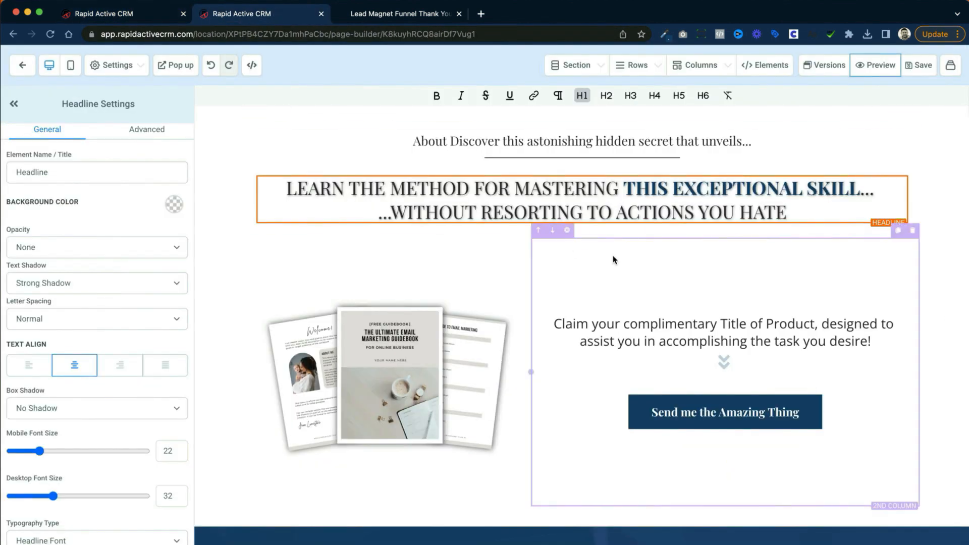
pyautogui.click(949, 71)
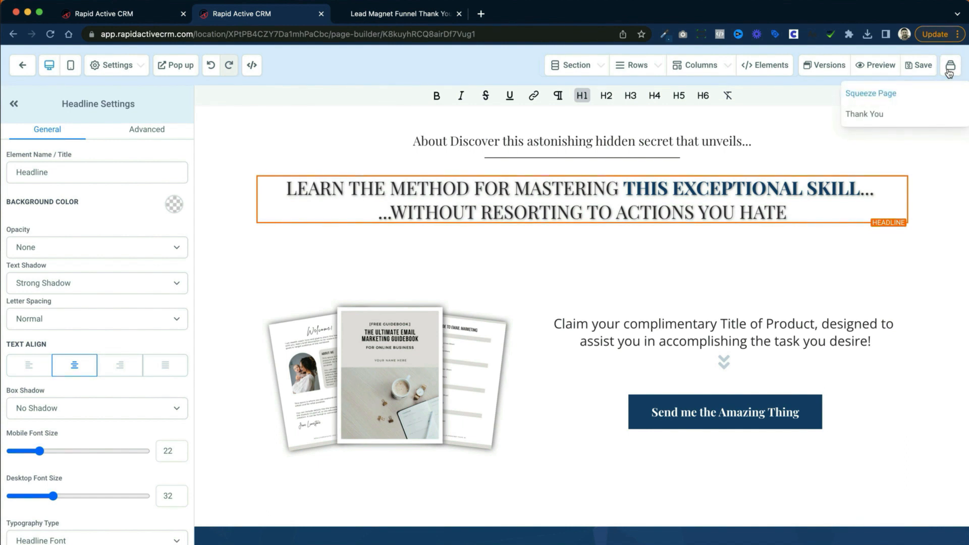
pyautogui.click(861, 116)
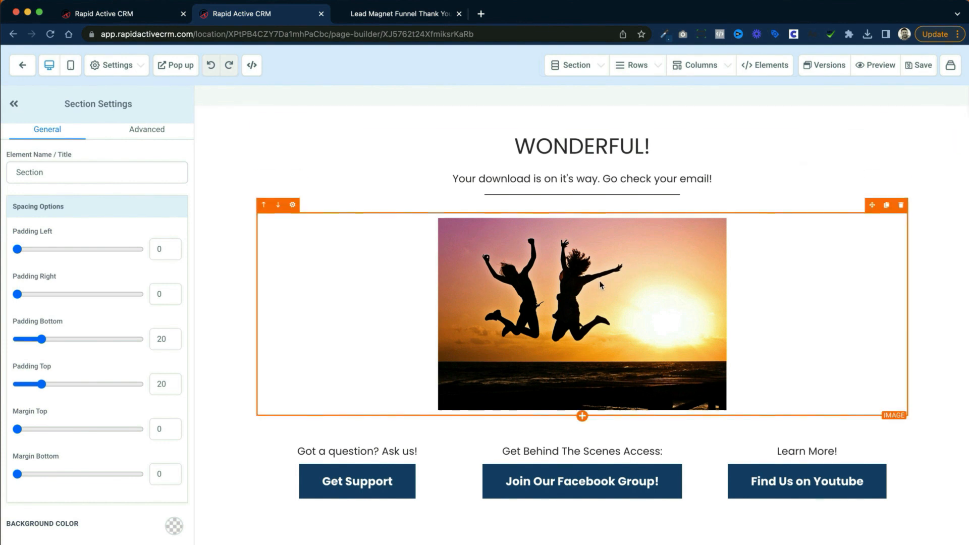
# Step: Open the Get Support button's settings and look through its advanced options and button themes
pyautogui.scroll(-2, 199, 344)
pyautogui.click(353, 414)
pyautogui.scroll(-4, 134, 353)
pyautogui.click(163, 129)
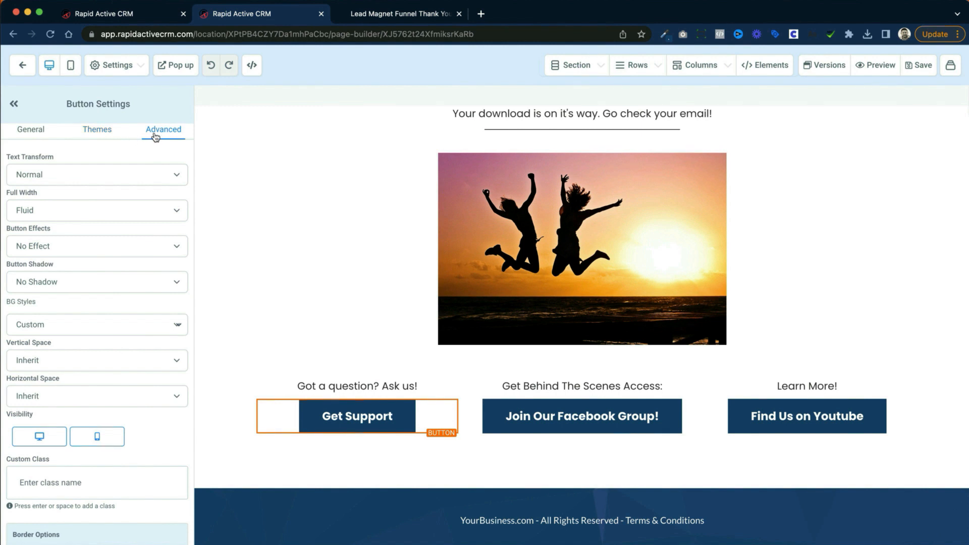
pyautogui.click(95, 132)
pyautogui.scroll(-10, 108, 216)
pyautogui.scroll(-5, 108, 216)
pyautogui.scroll(15, 108, 216)
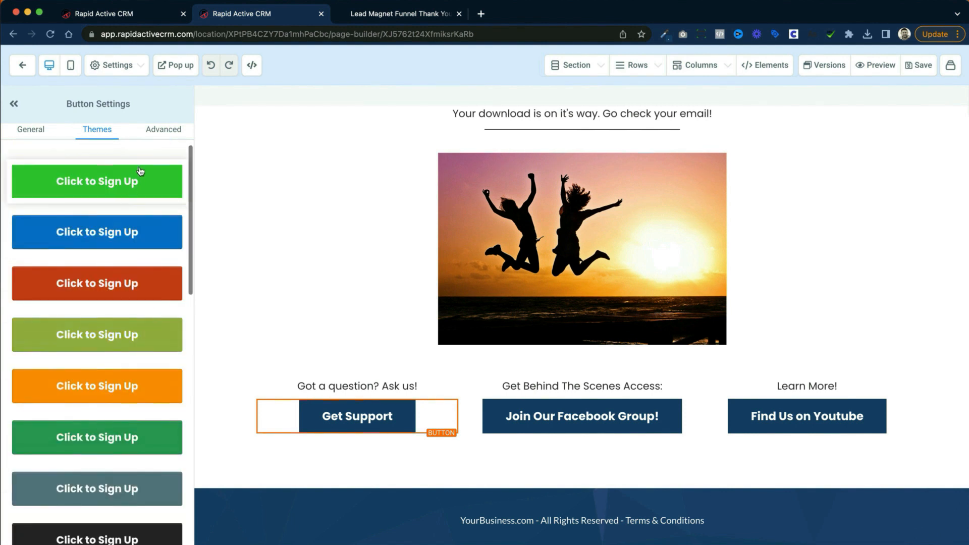
# Step: Try the Uppercase, Lowercase and Capitalize text transforms on the Get Support button and return it to Normal
pyautogui.click(161, 135)
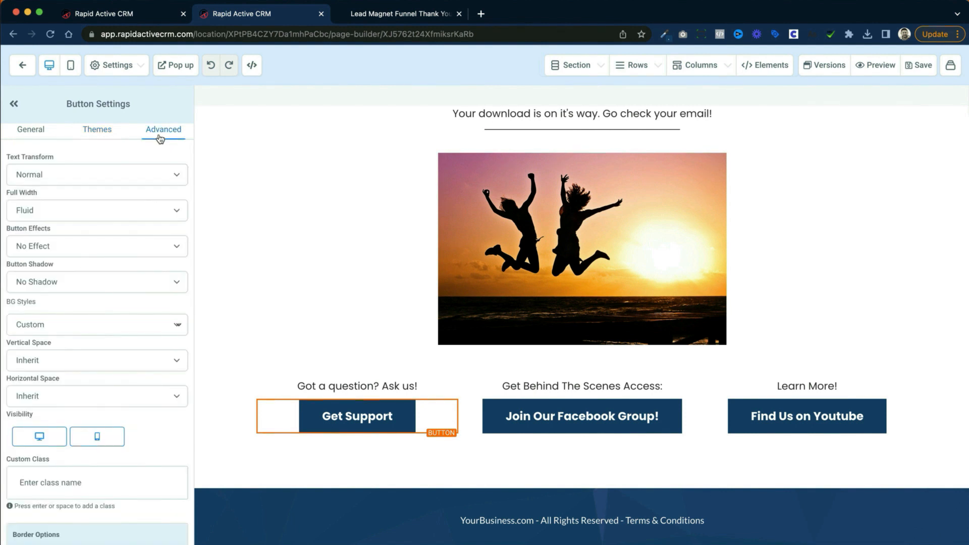
pyautogui.click(117, 175)
pyautogui.click(104, 186)
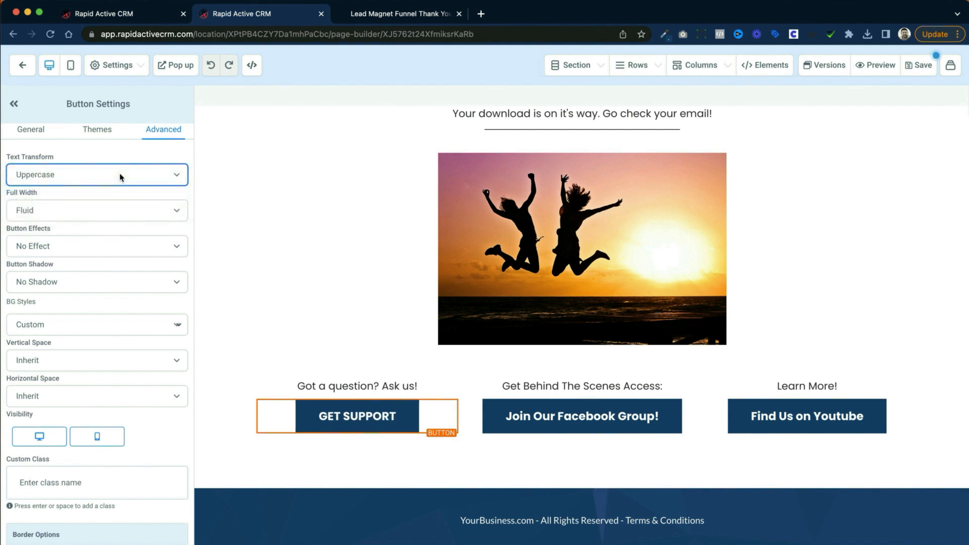
pyautogui.click(120, 176)
pyautogui.click(110, 186)
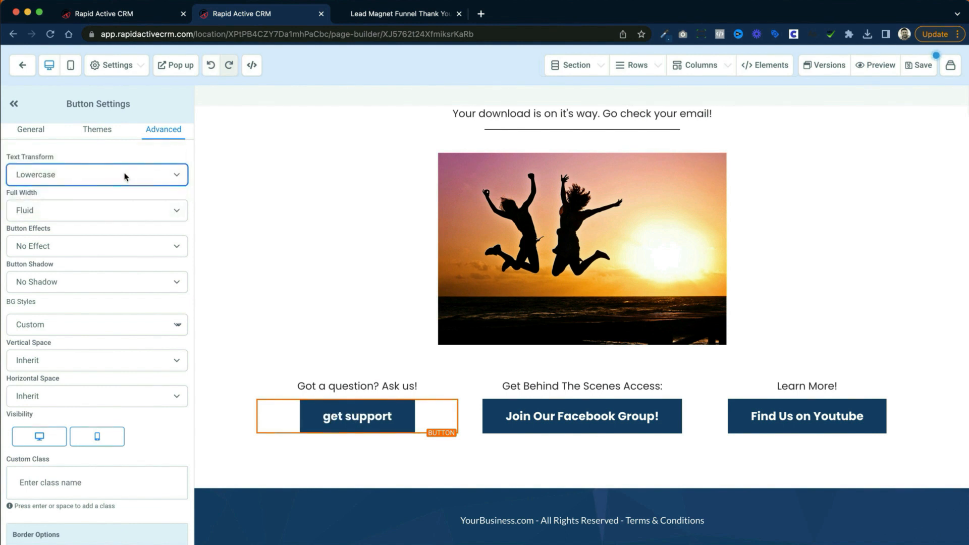
pyautogui.click(124, 177)
pyautogui.click(101, 187)
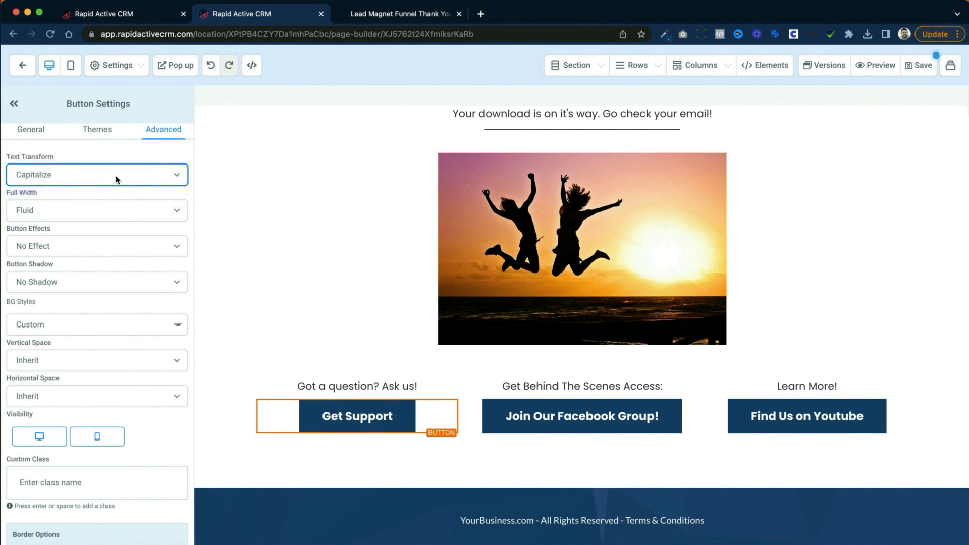
pyautogui.click(116, 179)
pyautogui.click(98, 137)
# Step: Try Fill Width on the Get Support button and set its width back to Fluid
pyautogui.click(55, 212)
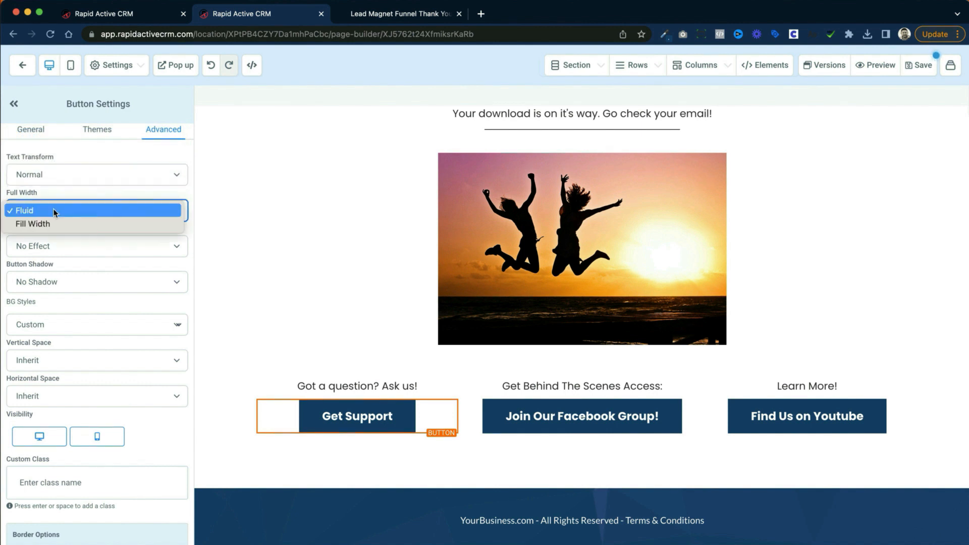
pyautogui.click(53, 229)
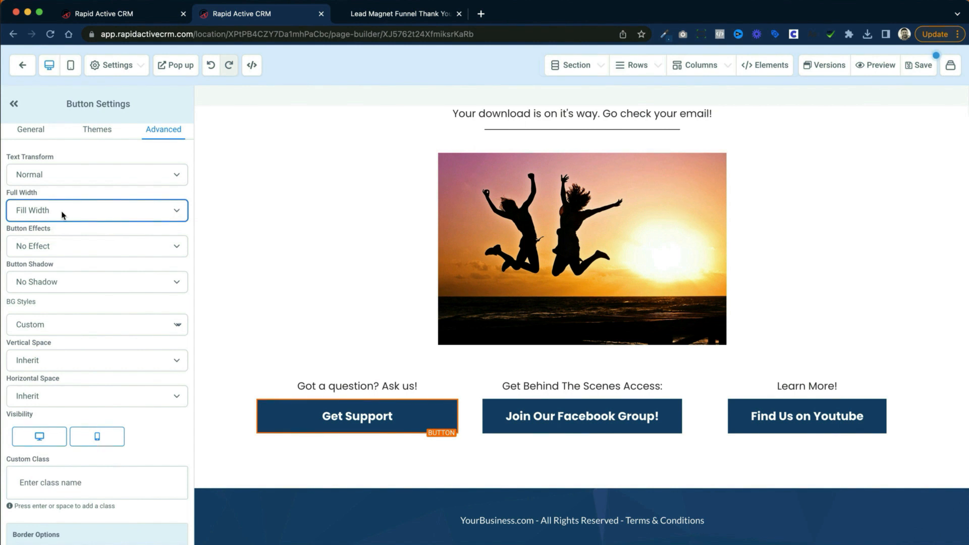
pyautogui.click(56, 211)
pyautogui.click(57, 197)
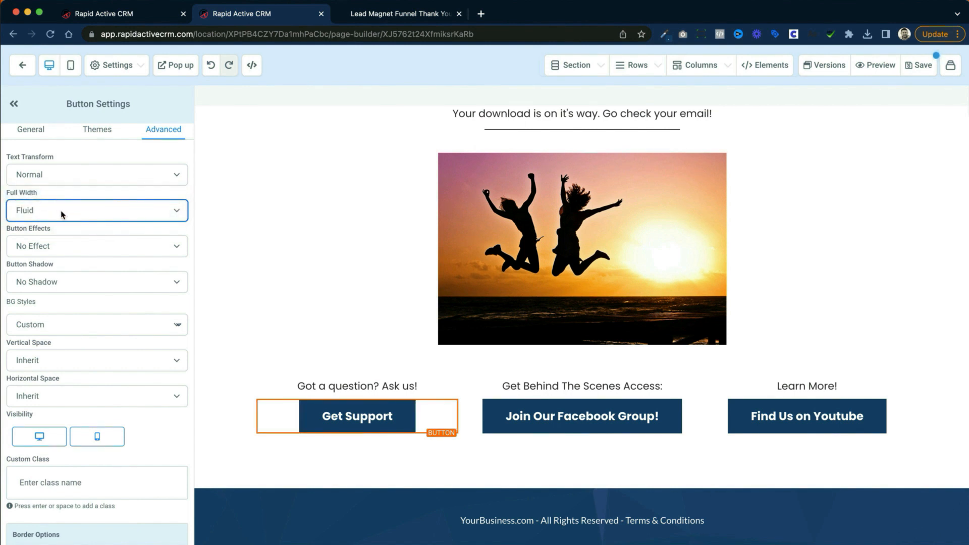
# Step: Try the Glow (loop) and Rocking (loop) effects on the Get Support button
pyautogui.click(68, 247)
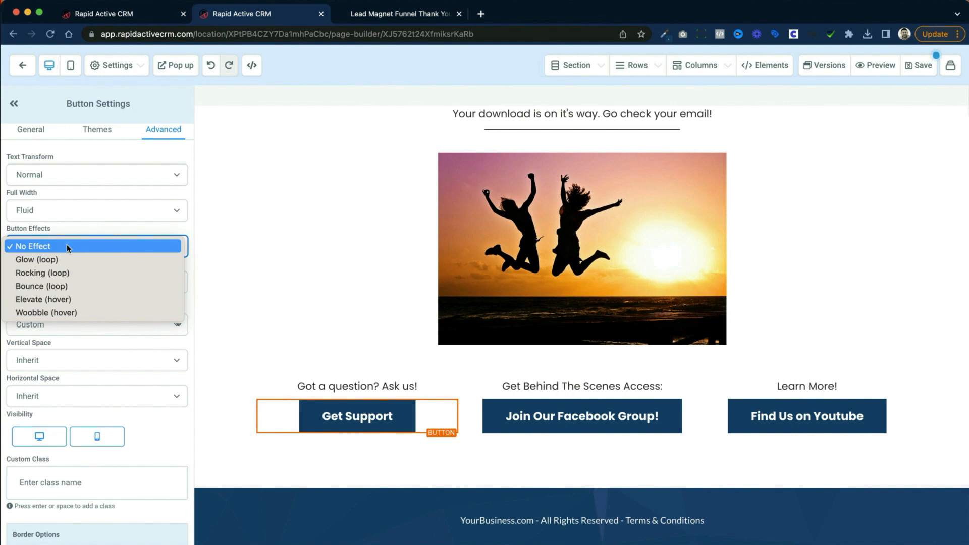
pyautogui.click(67, 260)
pyautogui.click(68, 260)
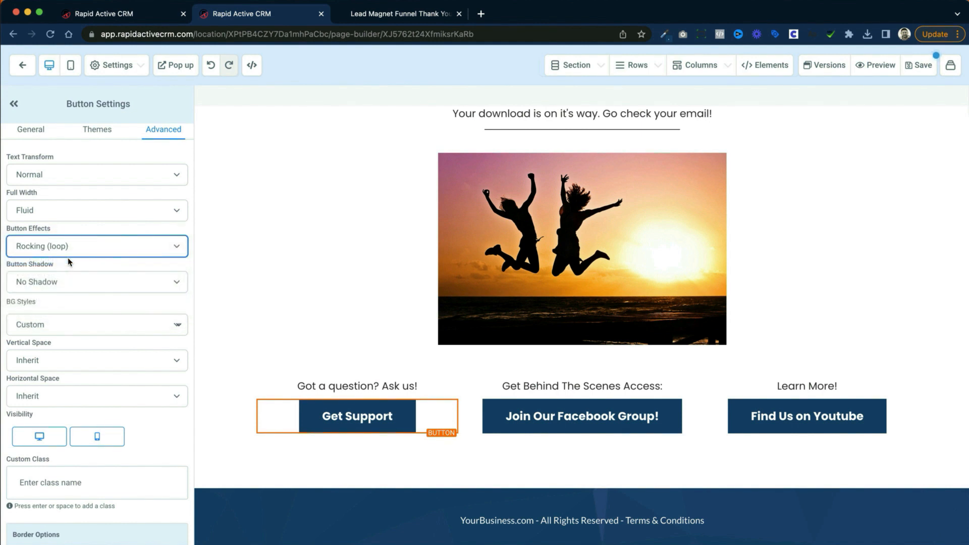
pyautogui.click(360, 470)
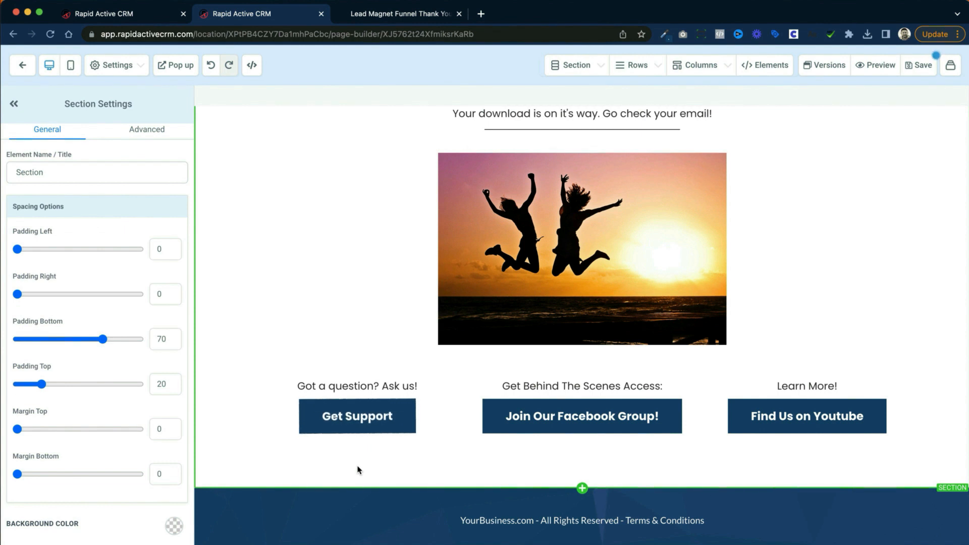
# Step: Reopen the Get Support button's advanced settings and set its effect to Elevate (hover)
pyautogui.click(357, 426)
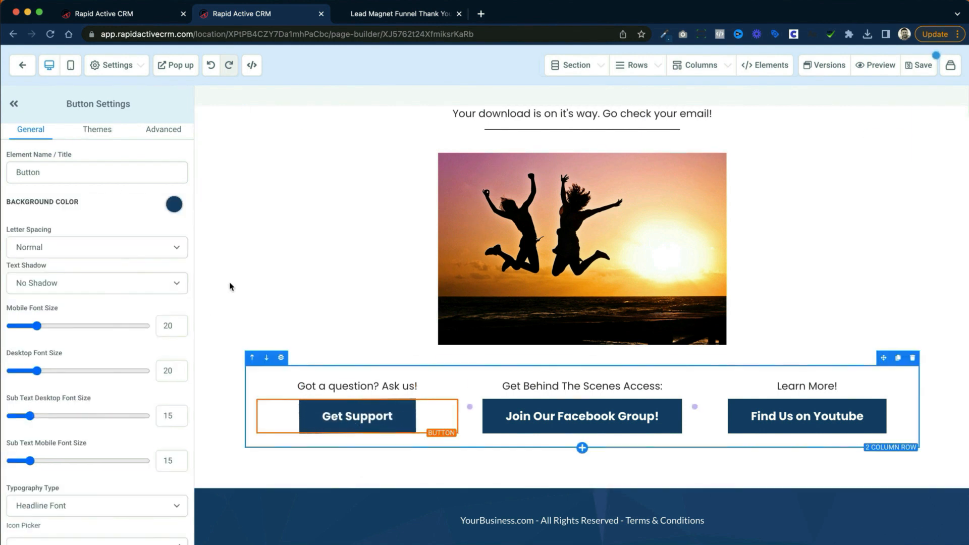
pyautogui.click(167, 130)
pyautogui.click(144, 249)
pyautogui.click(108, 263)
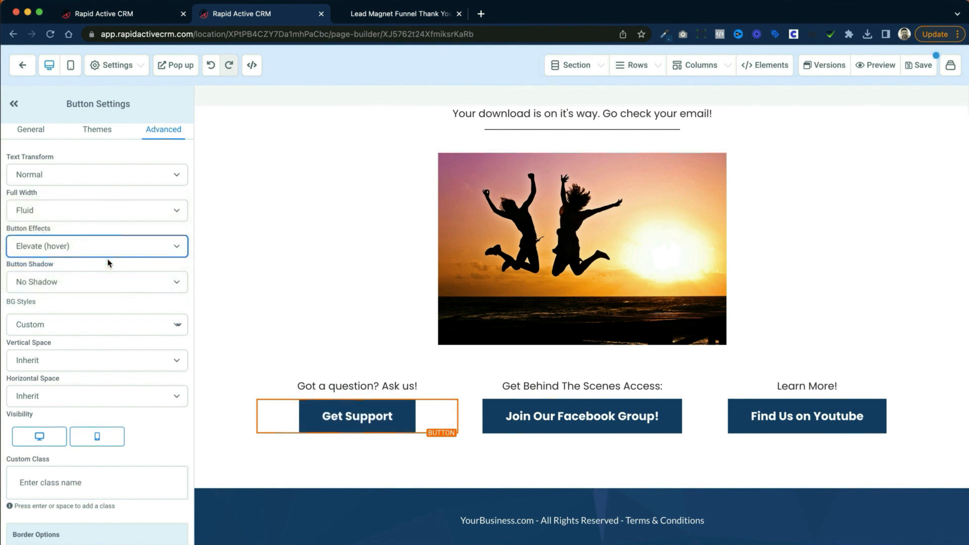
# Step: Set the Get Support button's effect to Rocking (loop) and deselect the button to view the animation
pyautogui.click(108, 253)
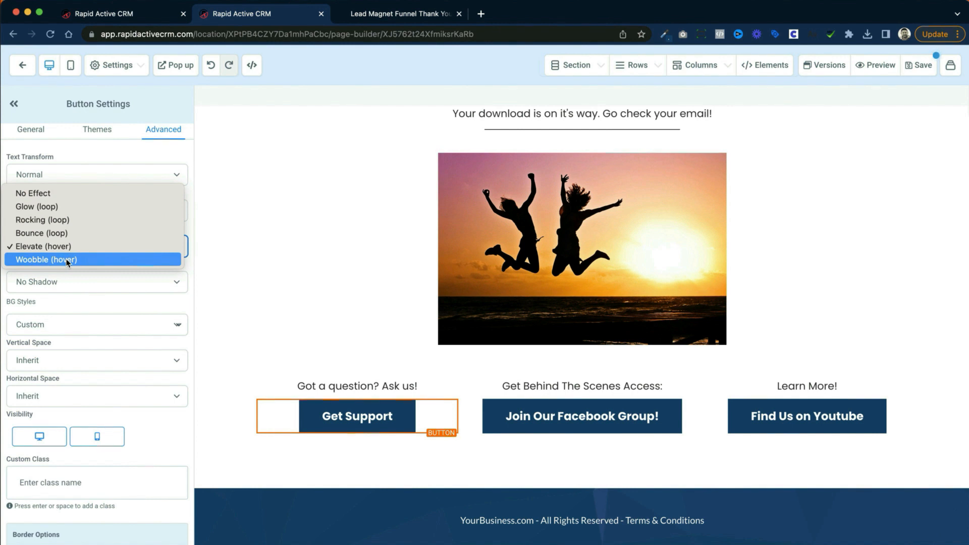
pyautogui.click(50, 220)
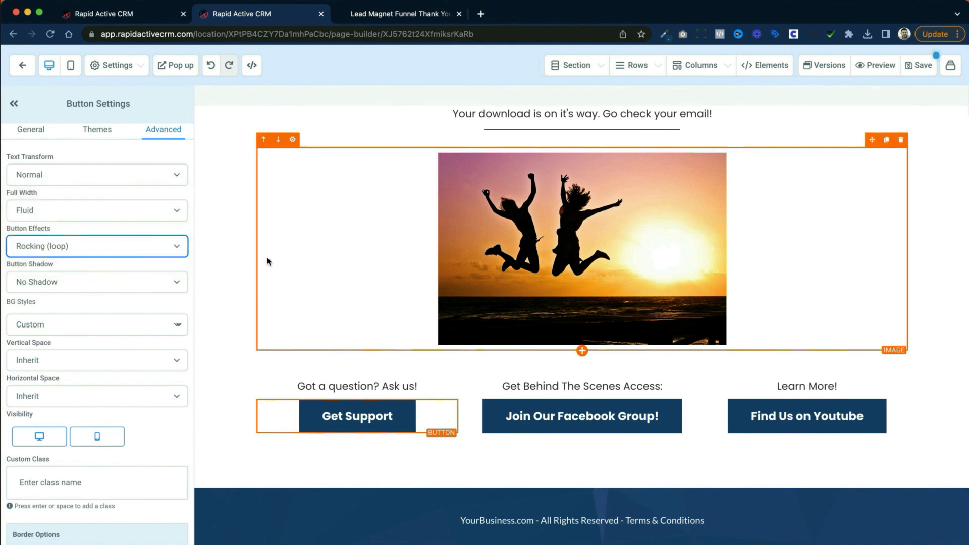
pyautogui.click(510, 483)
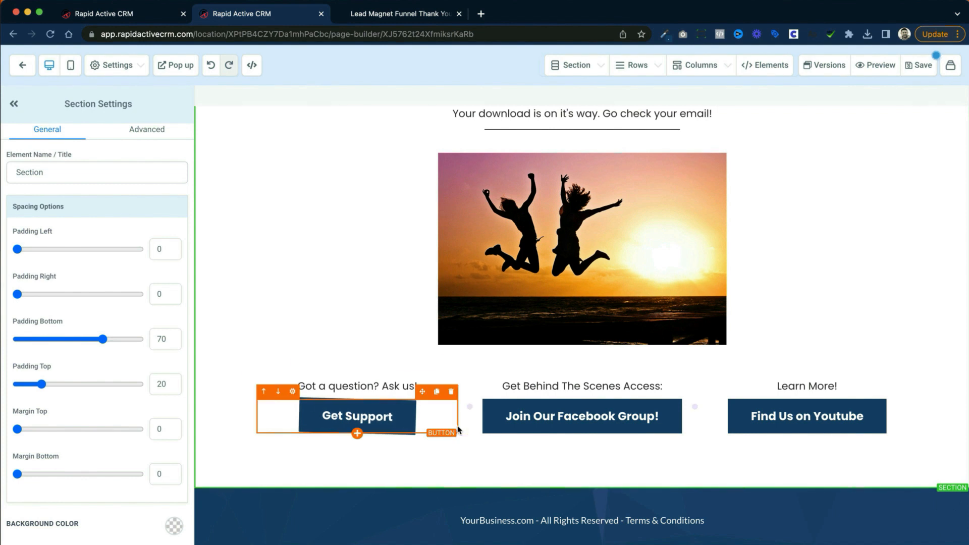
# Step: Try Hard Shadow on the Get Support button and deselect it to view the effect
pyautogui.click(419, 428)
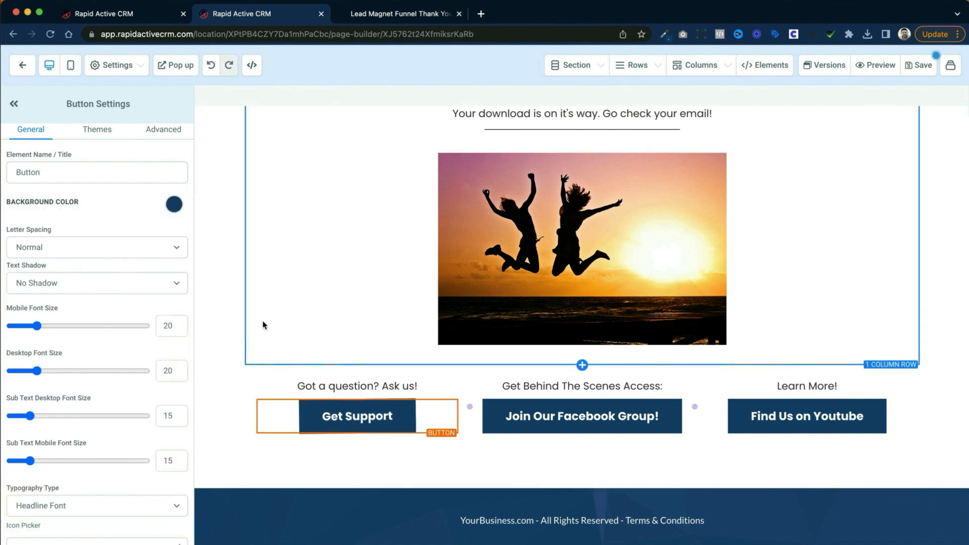
pyautogui.click(163, 131)
pyautogui.click(96, 283)
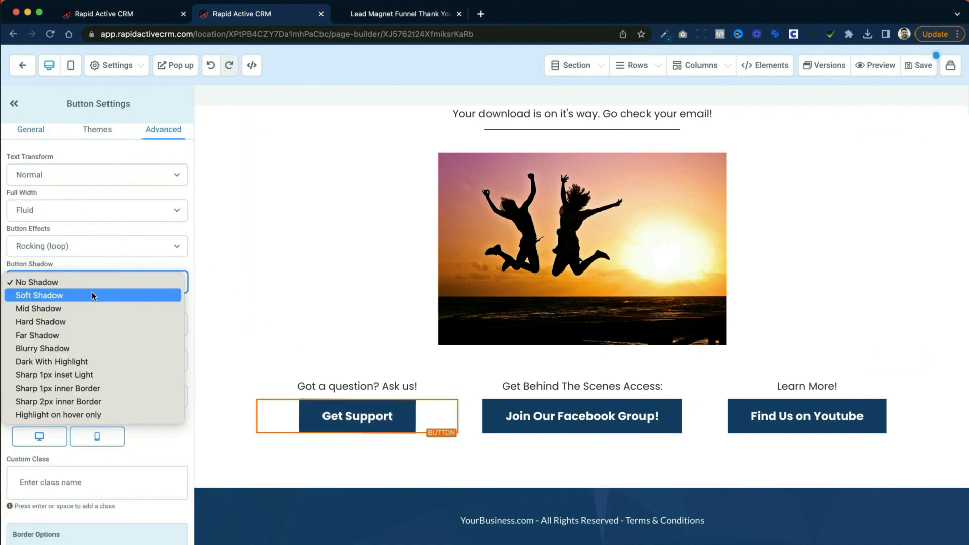
pyautogui.click(94, 319)
pyautogui.click(357, 464)
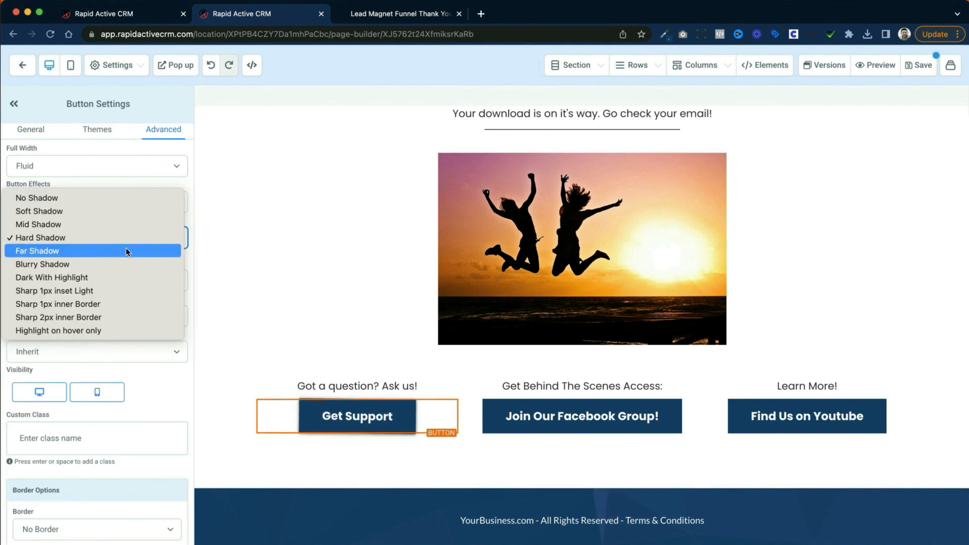
# Step: Try Blurry Shadow on the Get Support button and set its shadow back to No Shadow
pyautogui.click(126, 249)
pyautogui.click(132, 247)
pyautogui.click(118, 249)
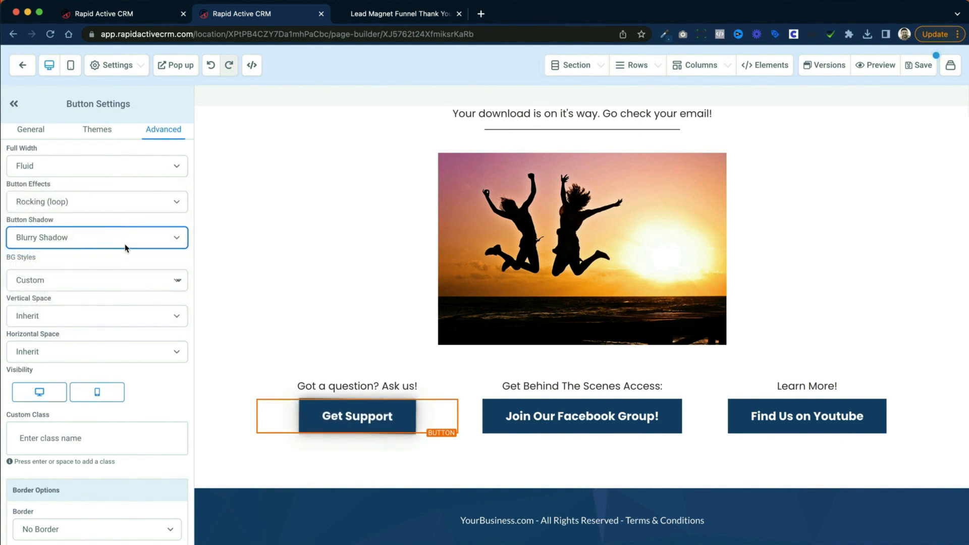
pyautogui.click(125, 244)
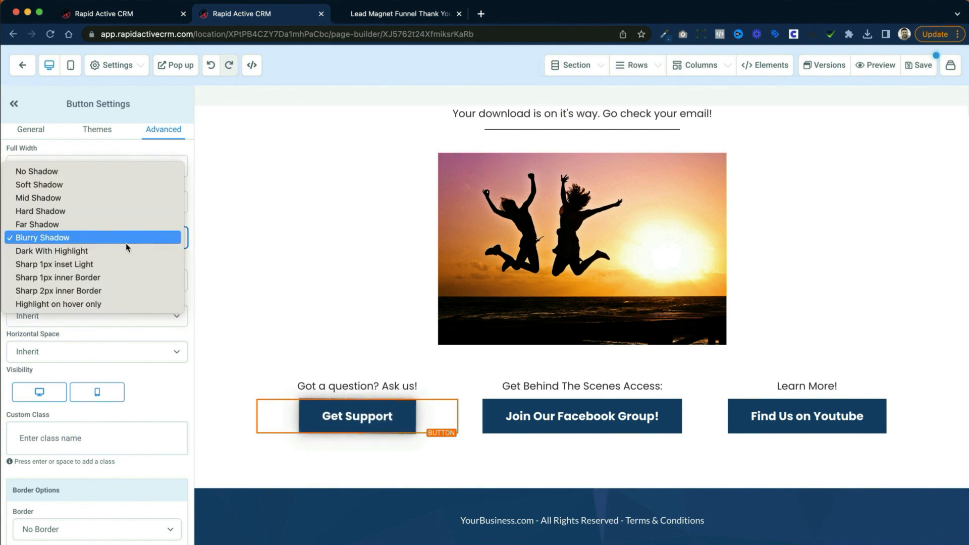
pyautogui.click(109, 175)
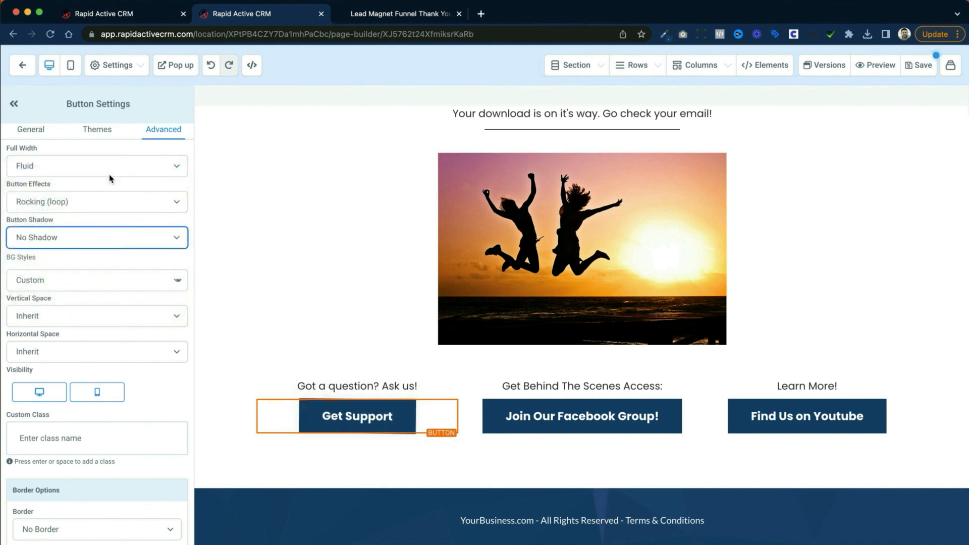
# Step: Look over the Thank You page, switch it to mobile view and examine the stacked layout
pyautogui.scroll(-1, 132, 259)
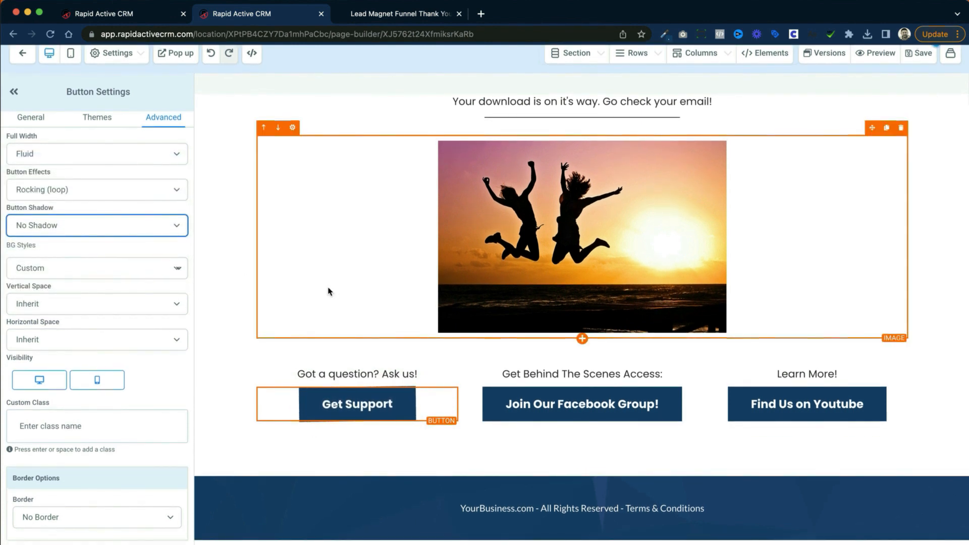
pyautogui.scroll(2, 352, 322)
pyautogui.scroll(1, 352, 321)
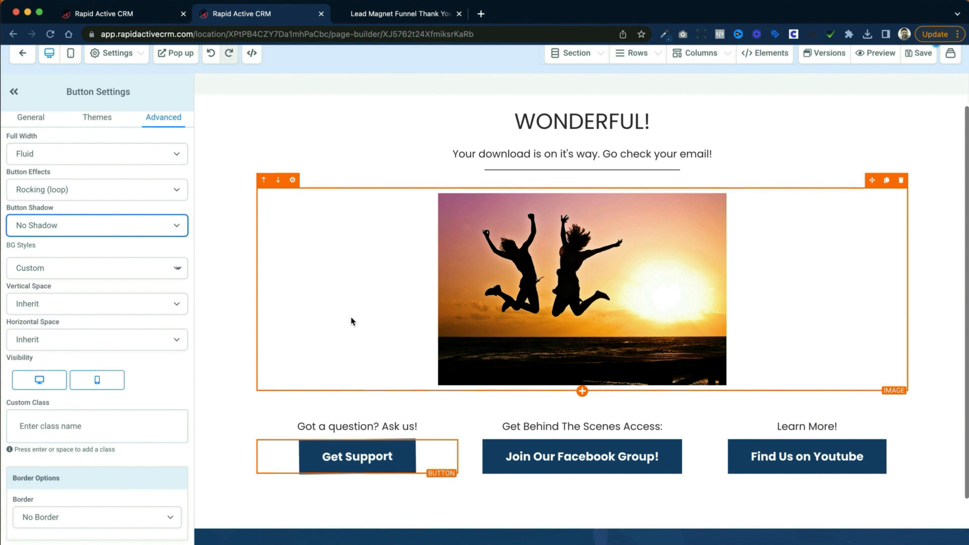
pyautogui.scroll(1, 352, 321)
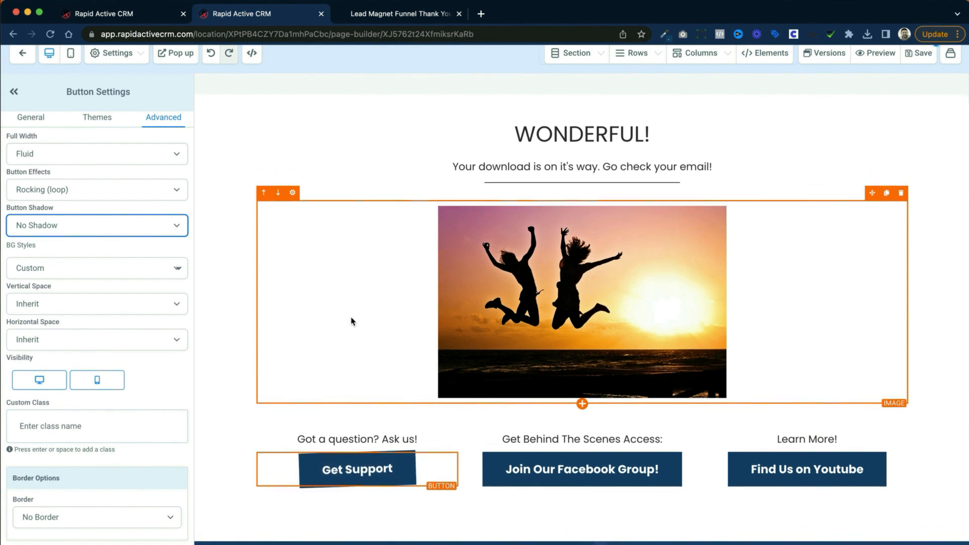
pyautogui.click(71, 54)
pyautogui.scroll(-3, 527, 238)
pyautogui.scroll(3, 528, 238)
pyautogui.scroll(-3, 528, 238)
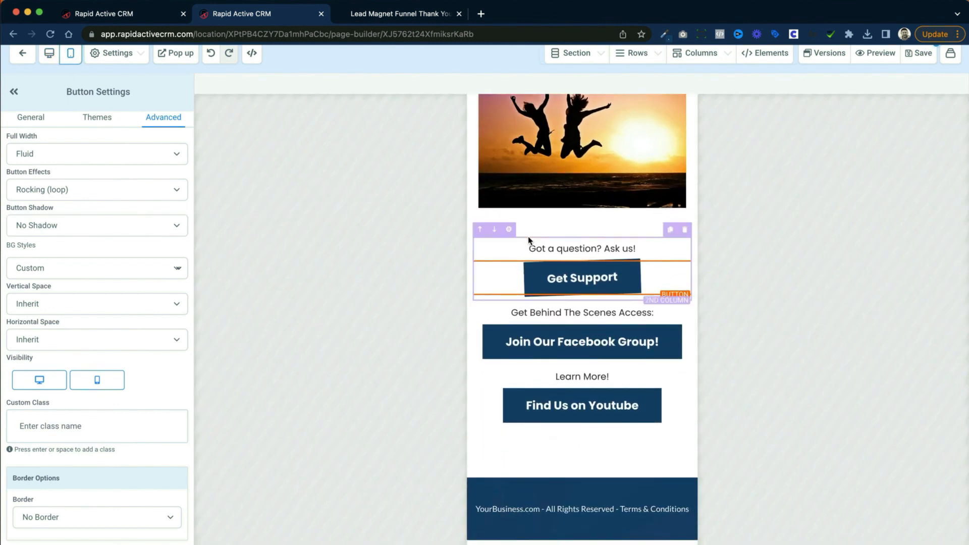
pyautogui.scroll(3, 530, 242)
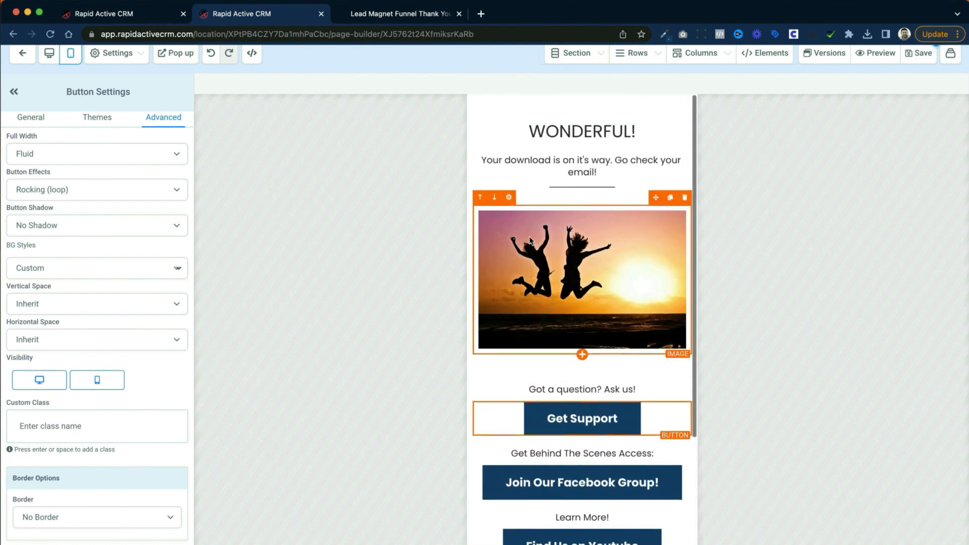
# Step: Hide the sunset image on mobile devices and switch the page back to desktop view
pyautogui.click(605, 244)
pyautogui.scroll(1, 606, 245)
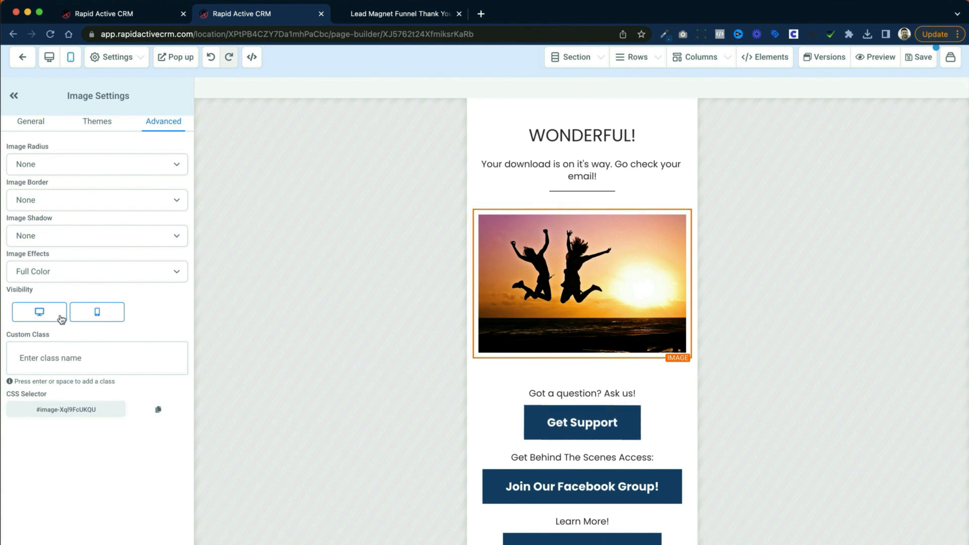
pyautogui.click(95, 318)
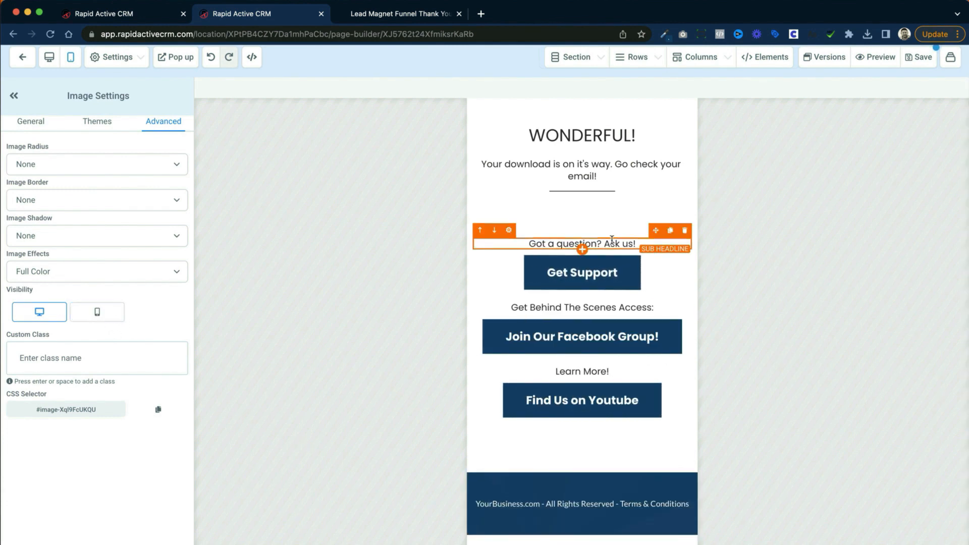
pyautogui.click(50, 59)
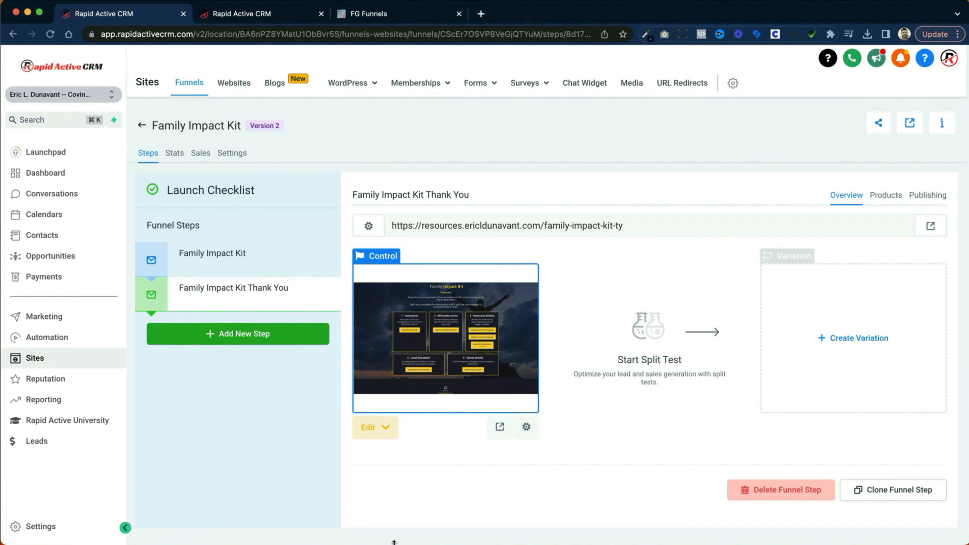
# Step: Open the Family Impact Kit funnel step's page for editing in a new tab and look over it
pyautogui.click(276, 261)
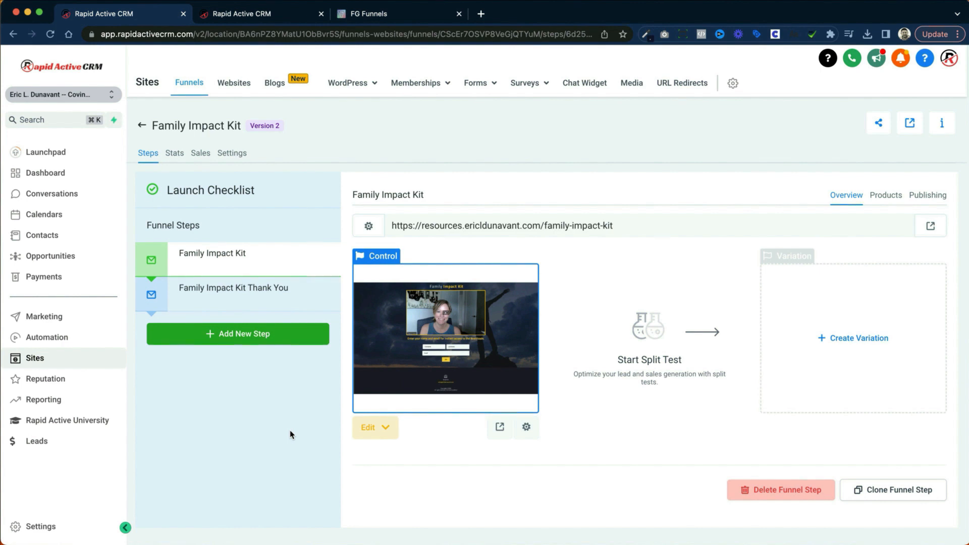
pyautogui.click(386, 428)
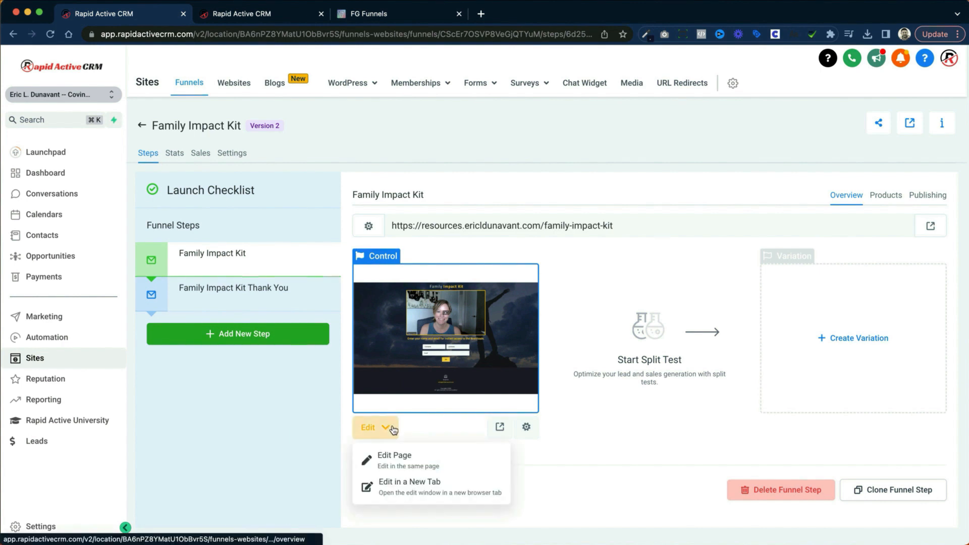
pyautogui.click(416, 484)
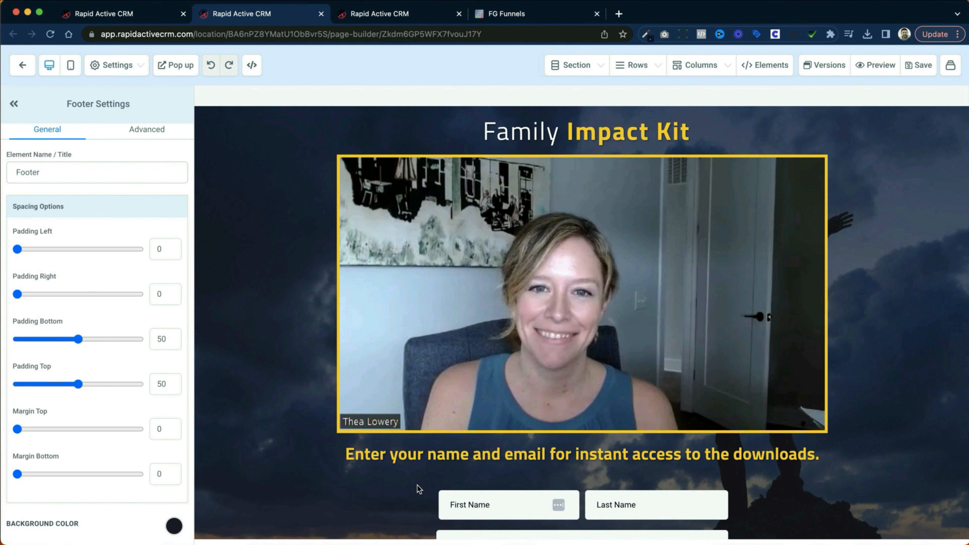
pyautogui.scroll(-6, 417, 484)
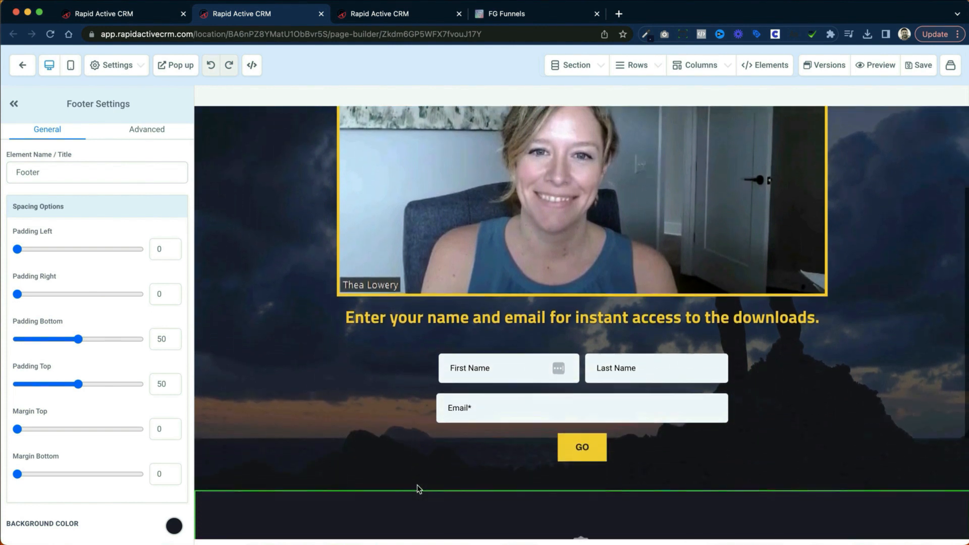
pyautogui.scroll(3, 416, 484)
pyautogui.scroll(5, 348, 467)
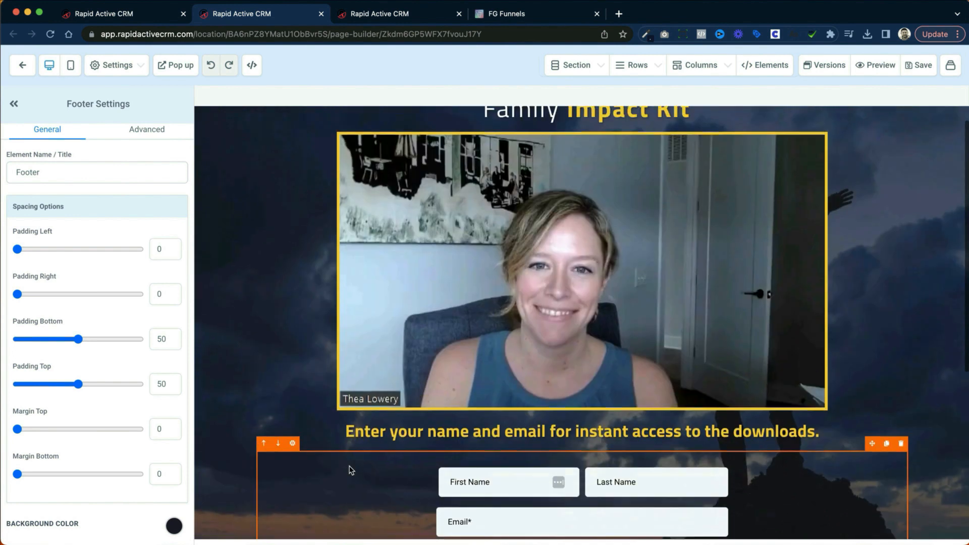
# Step: Examine the Family Impact Kit page's section background image options, its video settings and the opt-in form and footer
pyautogui.click(263, 366)
pyautogui.scroll(-5, 164, 400)
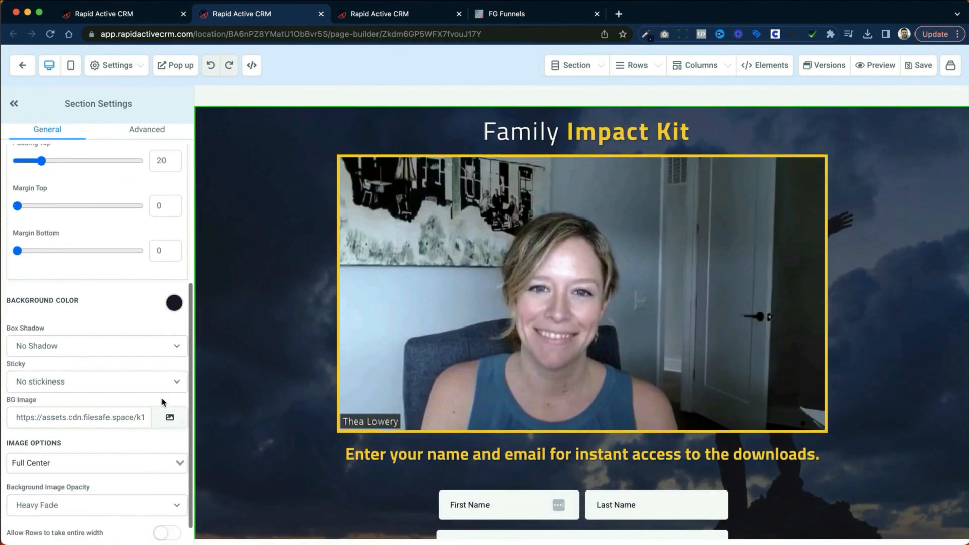
pyautogui.moveTo(62, 404); pyautogui.dragTo(112, 404)
pyautogui.click(365, 392)
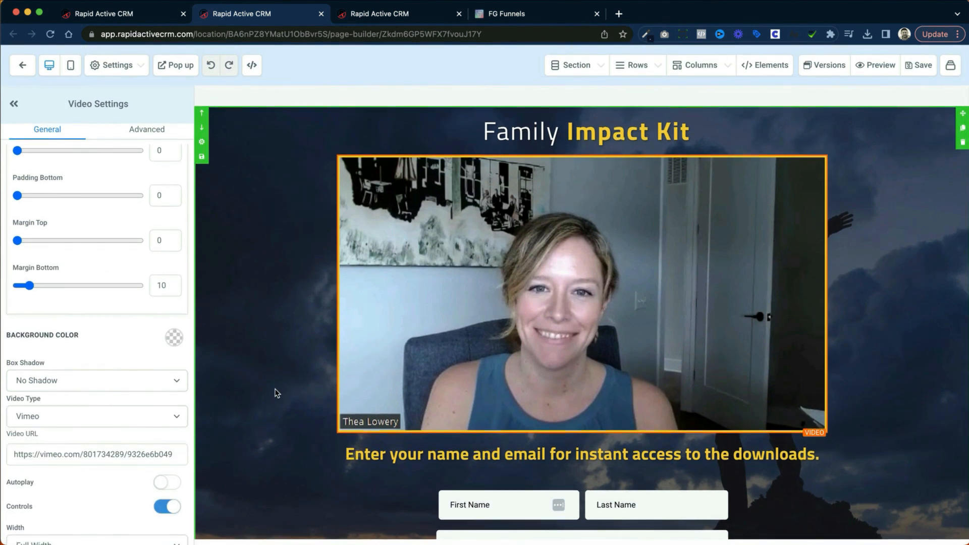
pyautogui.scroll(-5, 507, 375)
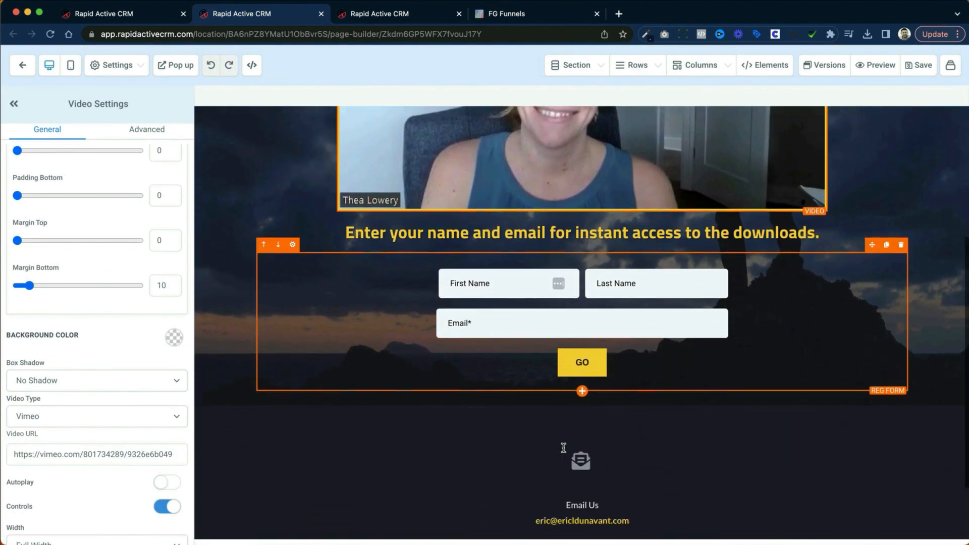
pyautogui.scroll(-2, 561, 446)
pyautogui.scroll(3, 560, 444)
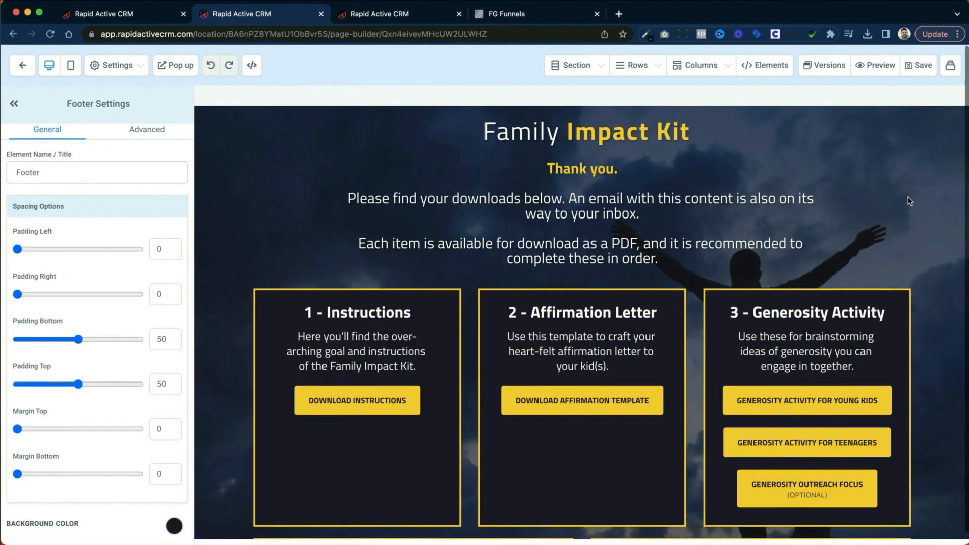
# Step: Look through the Family Impact Kit Thank You page's main section and its download boxes
pyautogui.scroll(-1, 908, 201)
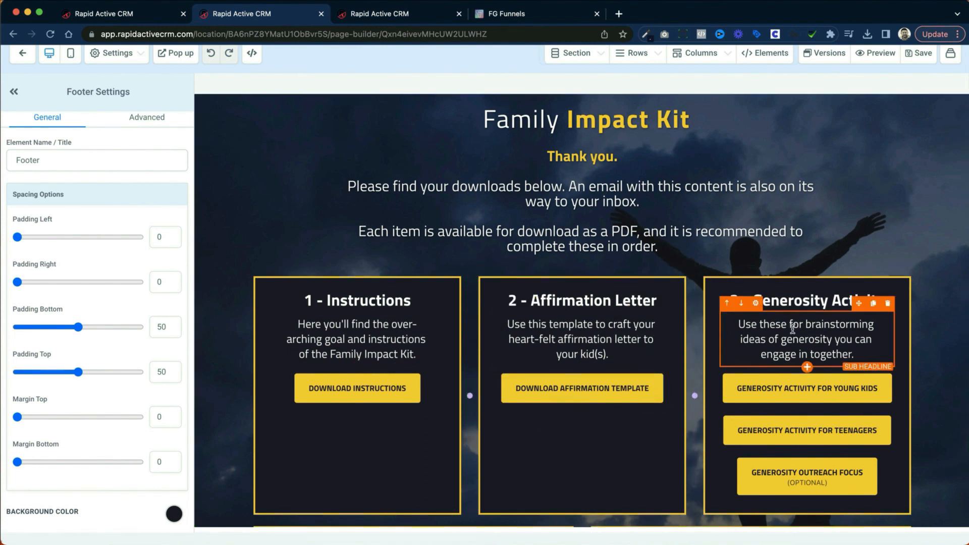
pyautogui.click(301, 149)
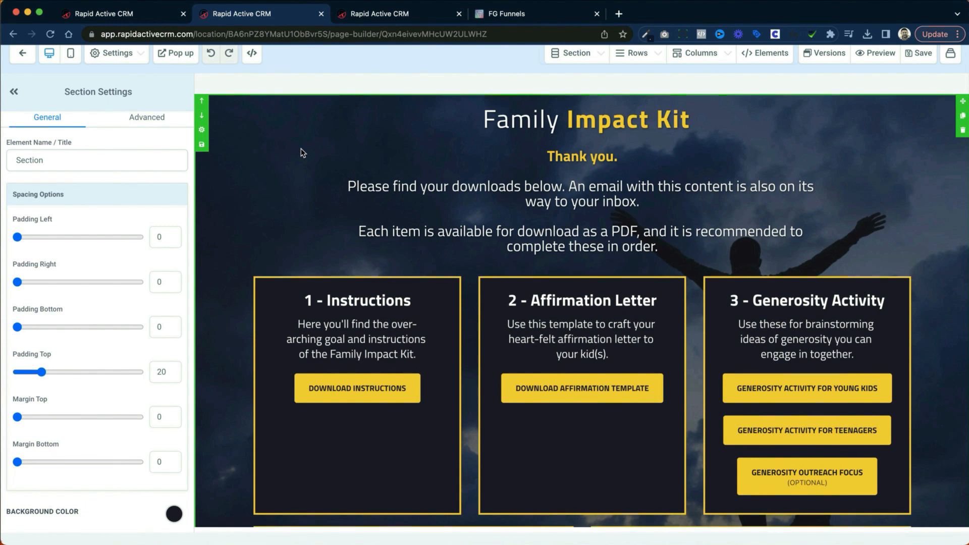
pyautogui.scroll(-3, 303, 217)
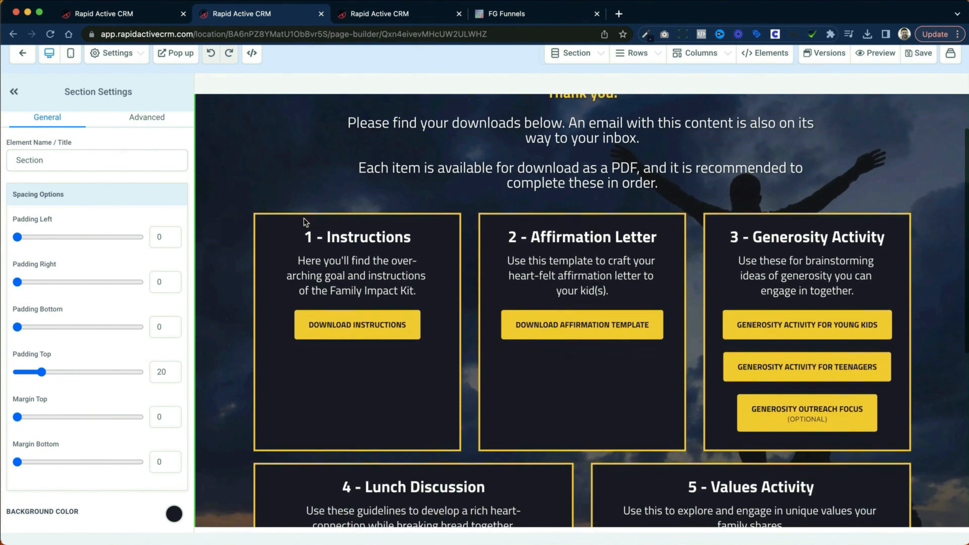
pyautogui.scroll(-5, 305, 222)
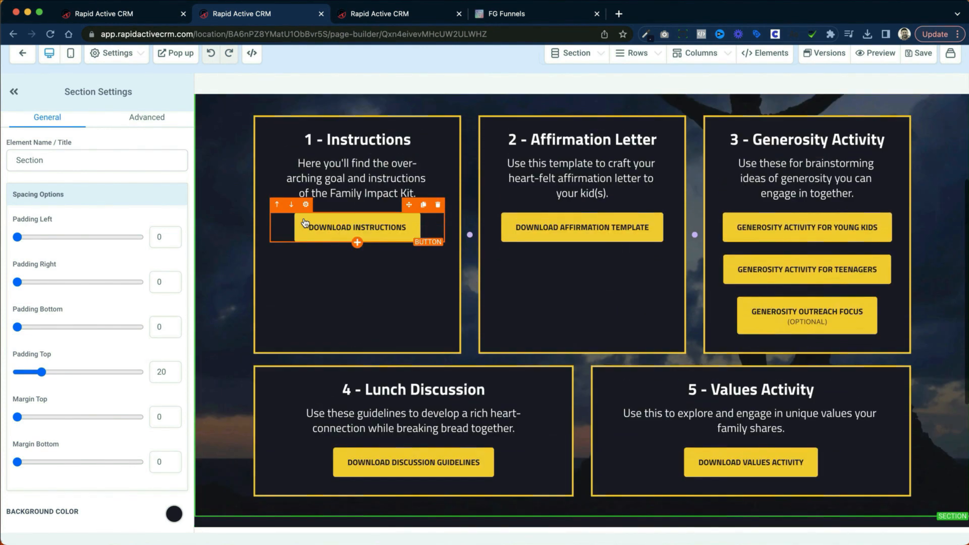
pyautogui.scroll(5, 305, 222)
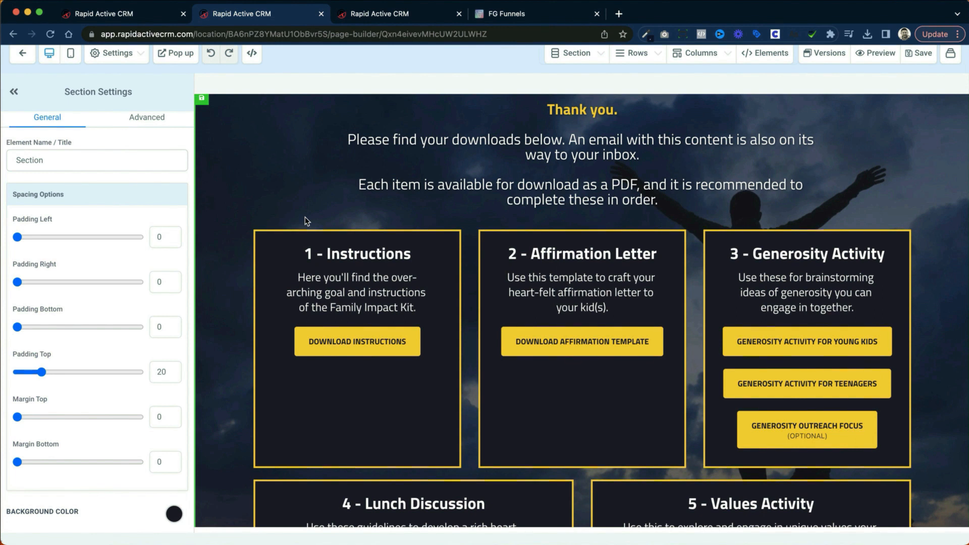
# Step: Preview the Get V Wire Calendar page from the Calendar Funnel, pick the 02:30 PM slot on March 30 and continue to the information form
pyautogui.hotkey('ctrl', 'Tab')
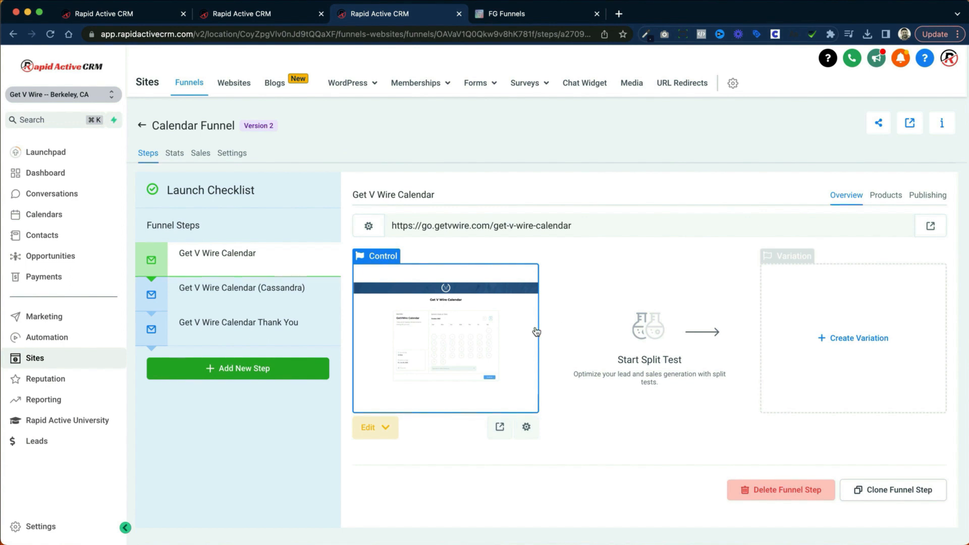
pyautogui.click(499, 427)
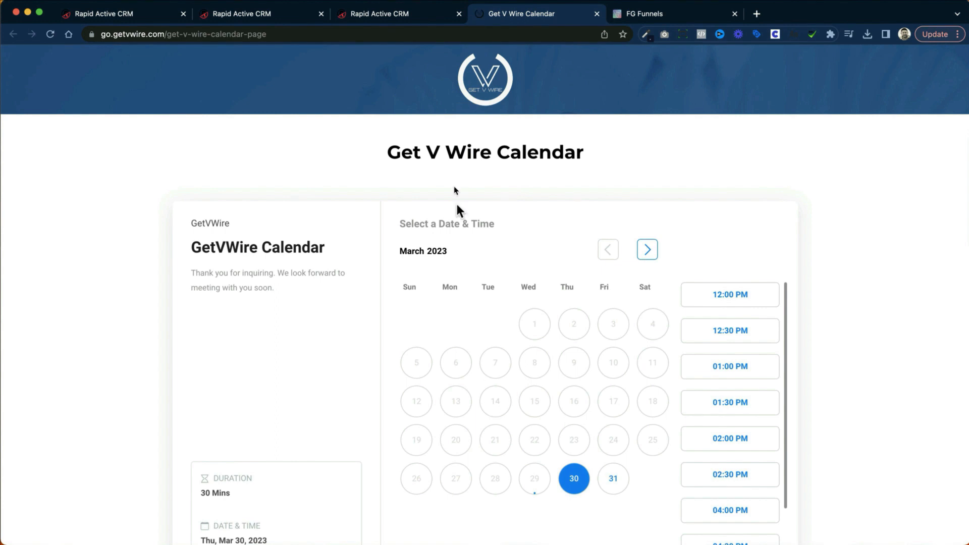
pyautogui.scroll(-3, 432, 173)
pyautogui.scroll(-2, 540, 225)
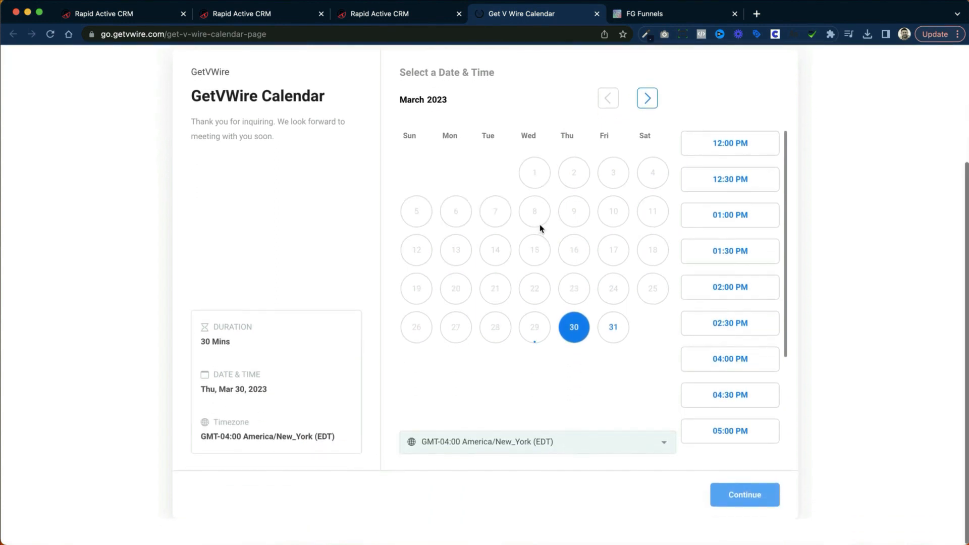
pyautogui.scroll(2, 540, 228)
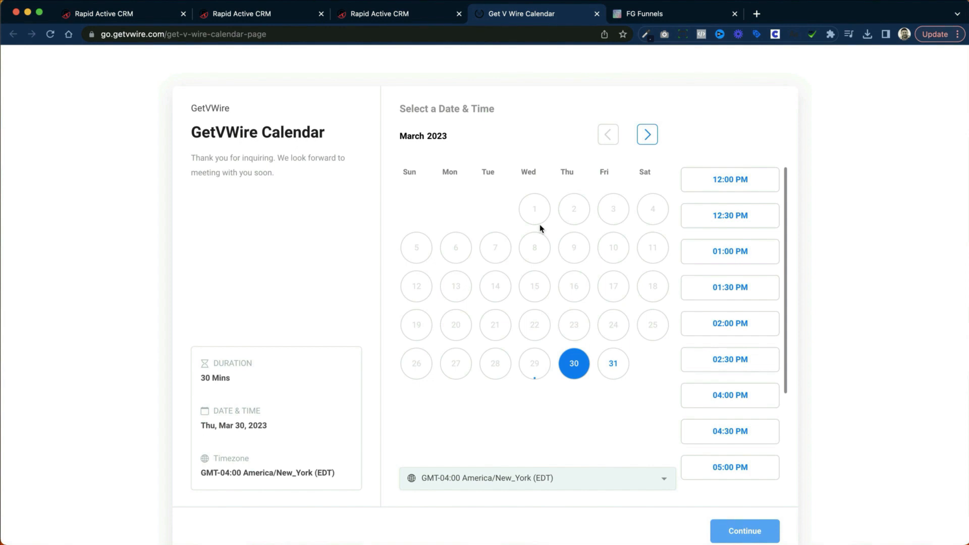
pyautogui.click(724, 360)
pyautogui.click(744, 531)
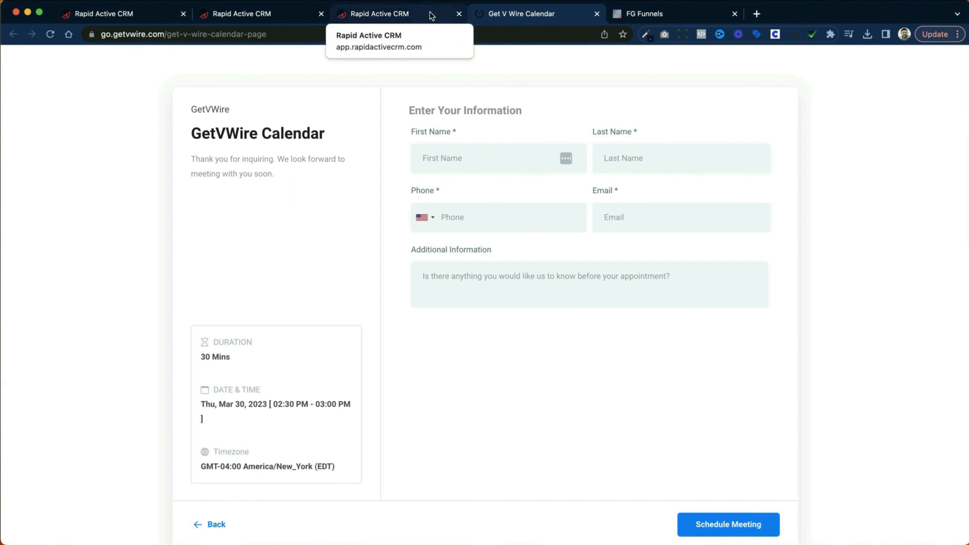
# Step: Switch to FG Funnels and preview My Service Funnel's Services Page in a new tab
pyautogui.click(645, 14)
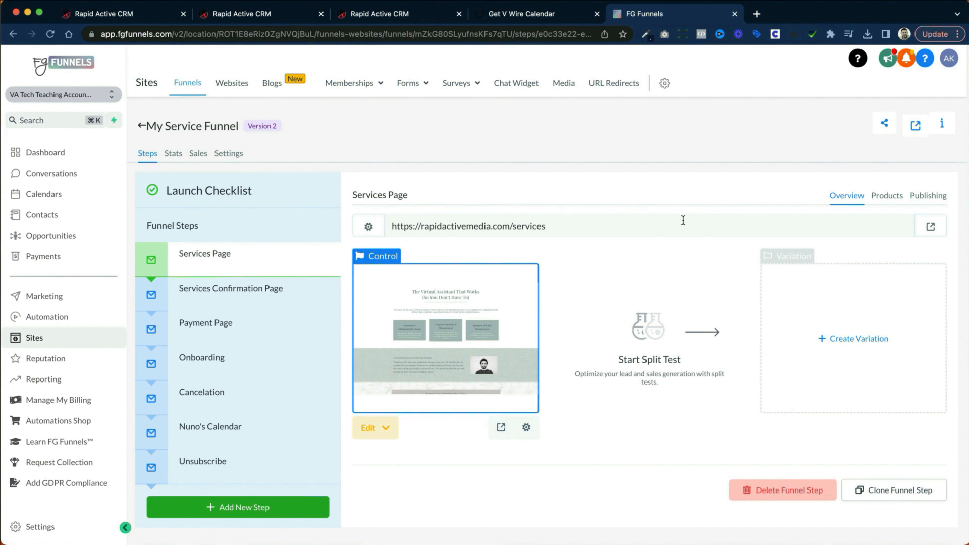
pyautogui.click(500, 428)
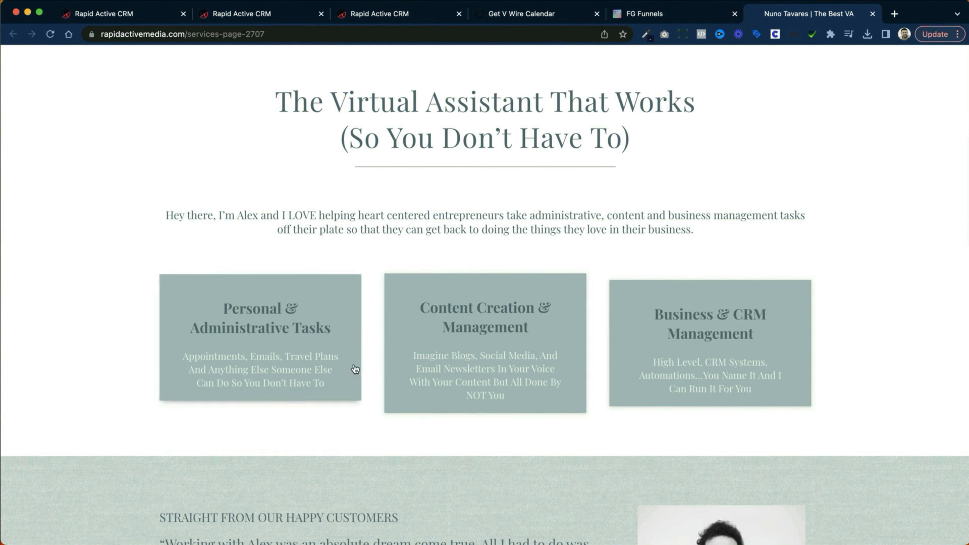
# Step: Jump from the Content Creation & Management box to its service section, then return to the service boxes at the page start
pyautogui.click(539, 351)
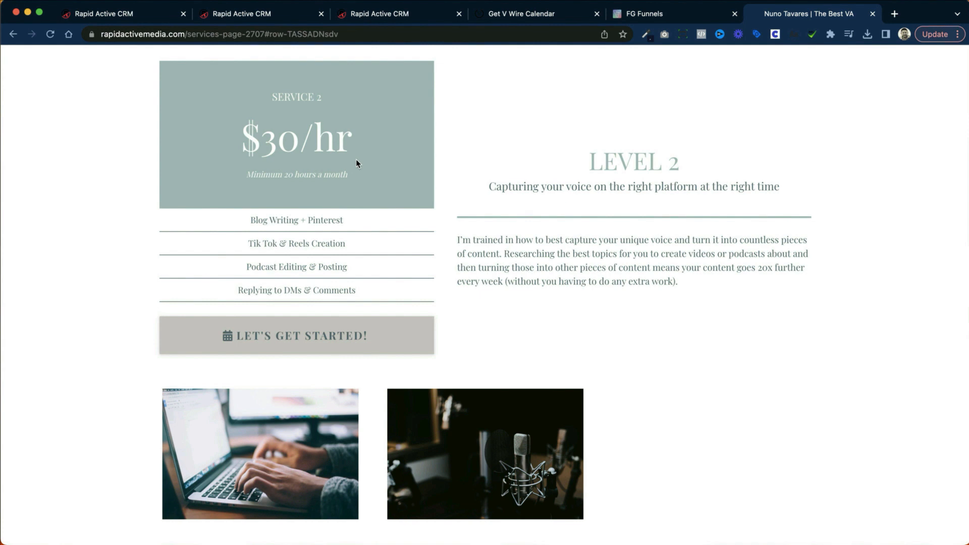
pyautogui.scroll(-4, 356, 161)
pyautogui.scroll(15, 356, 163)
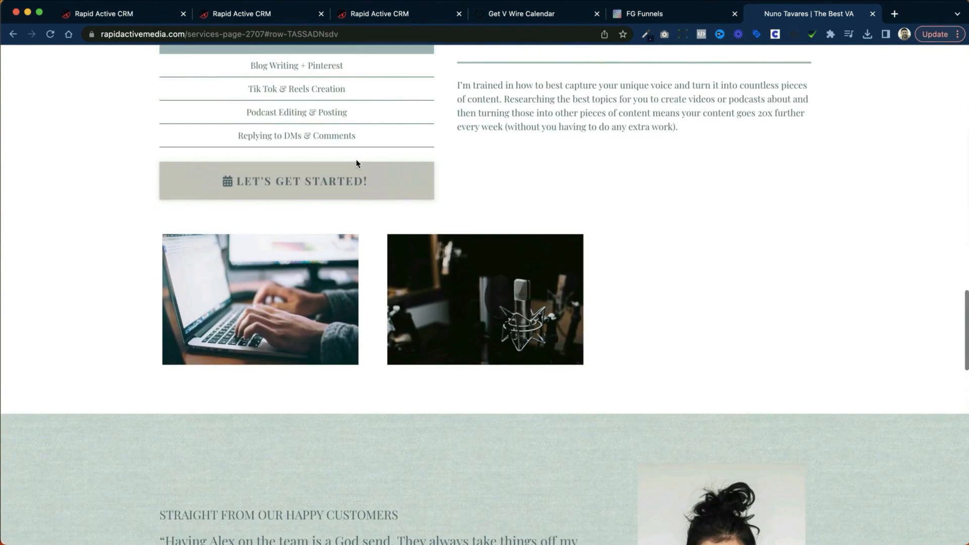
pyautogui.scroll(7, 356, 163)
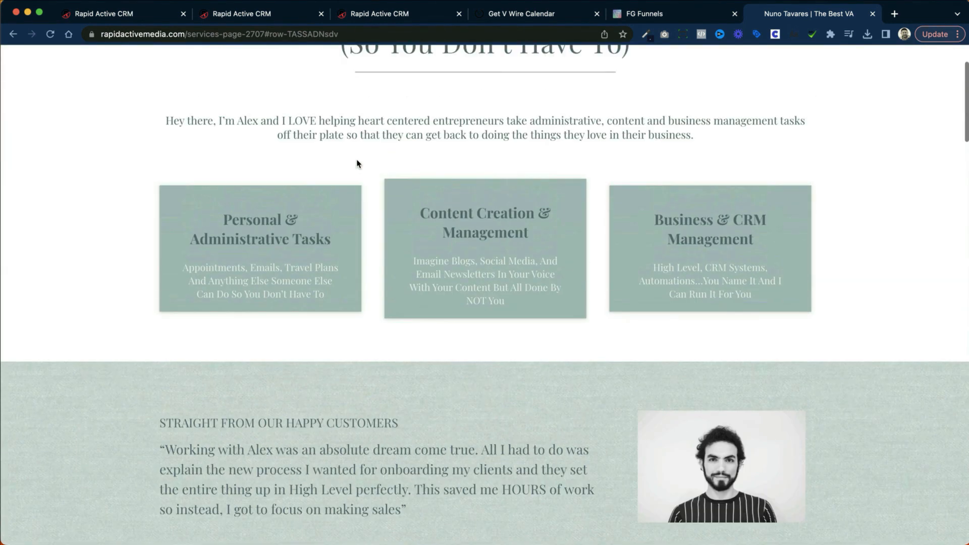
pyautogui.scroll(-7, 357, 162)
pyautogui.scroll(7, 356, 163)
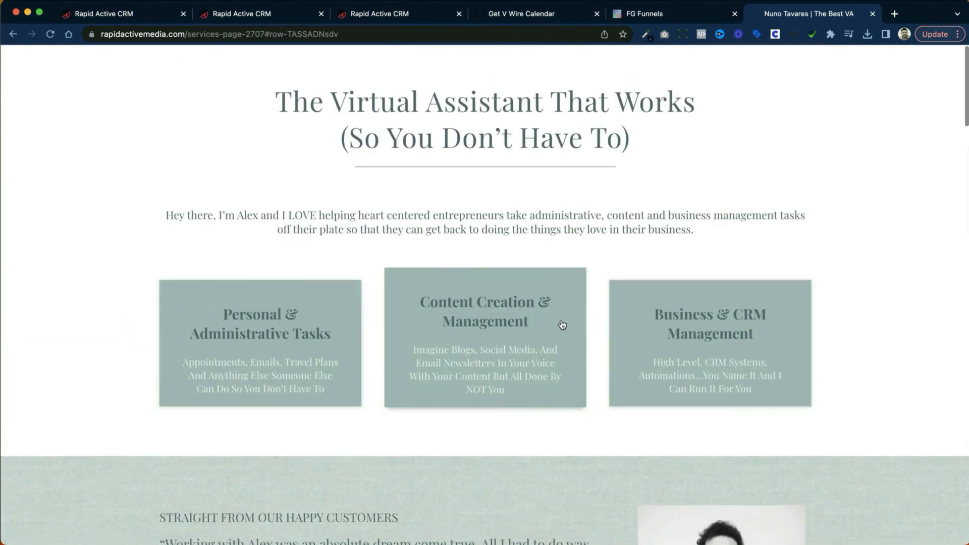
# Step: Look through the service levels on the Services Page and open the call booking pop-up from the Level 3 section
pyautogui.scroll(-6, 319, 298)
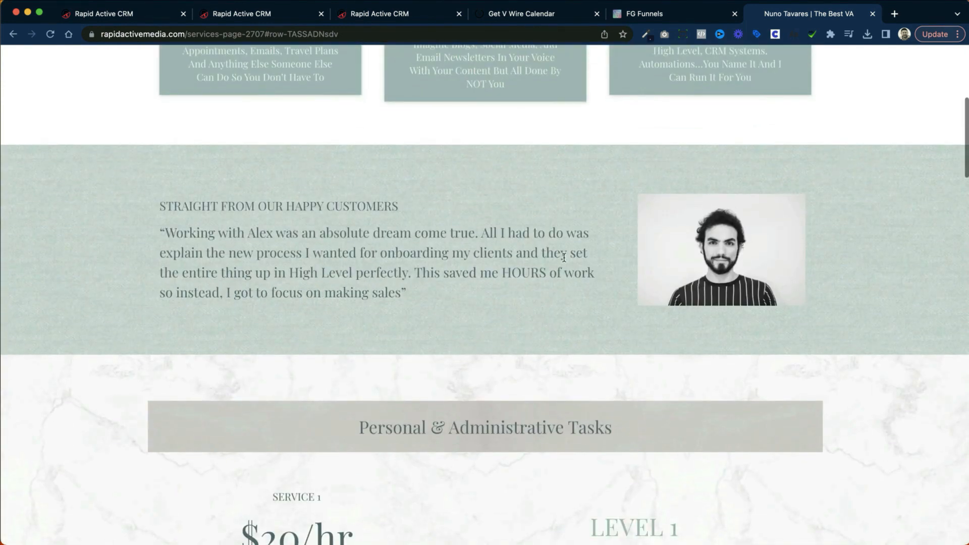
pyautogui.scroll(-7, 670, 266)
pyautogui.scroll(-8, 666, 261)
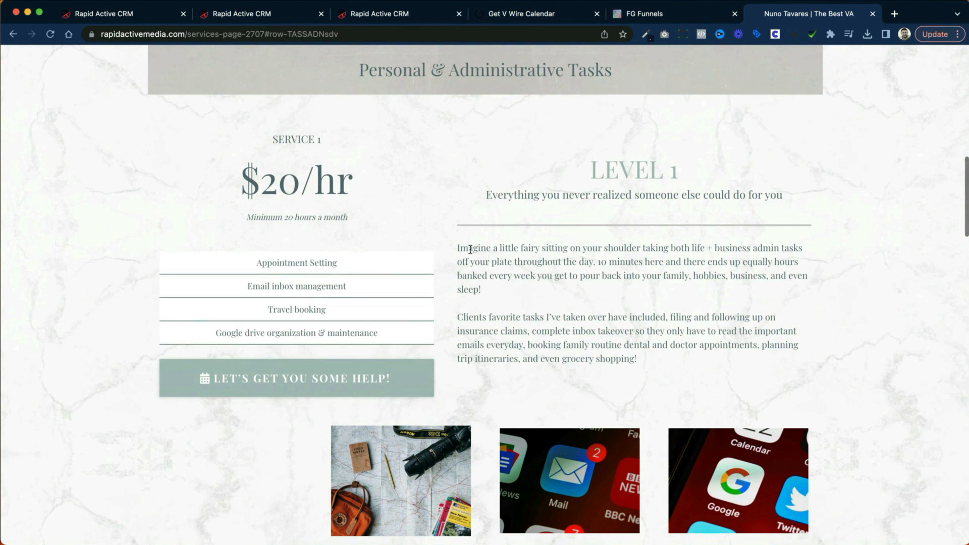
pyautogui.scroll(-12, 470, 249)
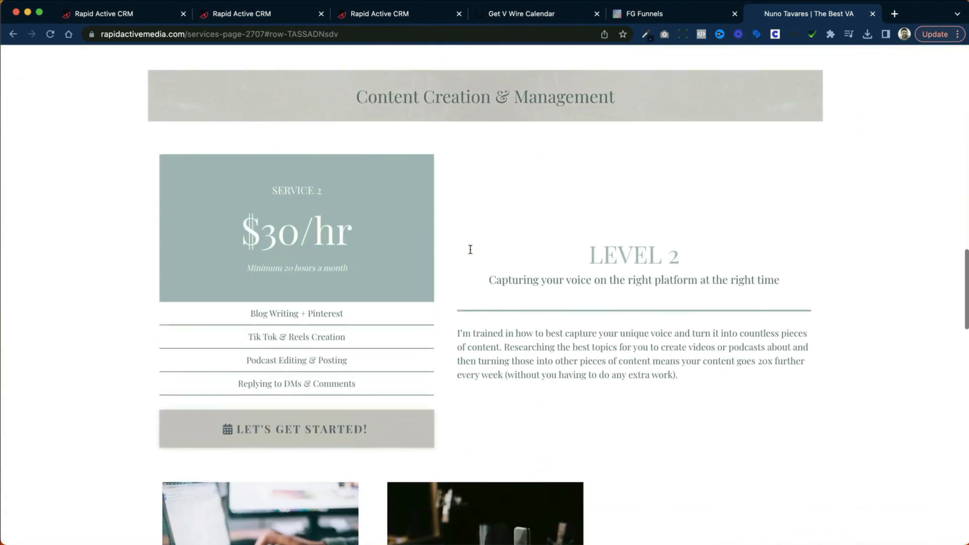
pyautogui.scroll(-12, 471, 250)
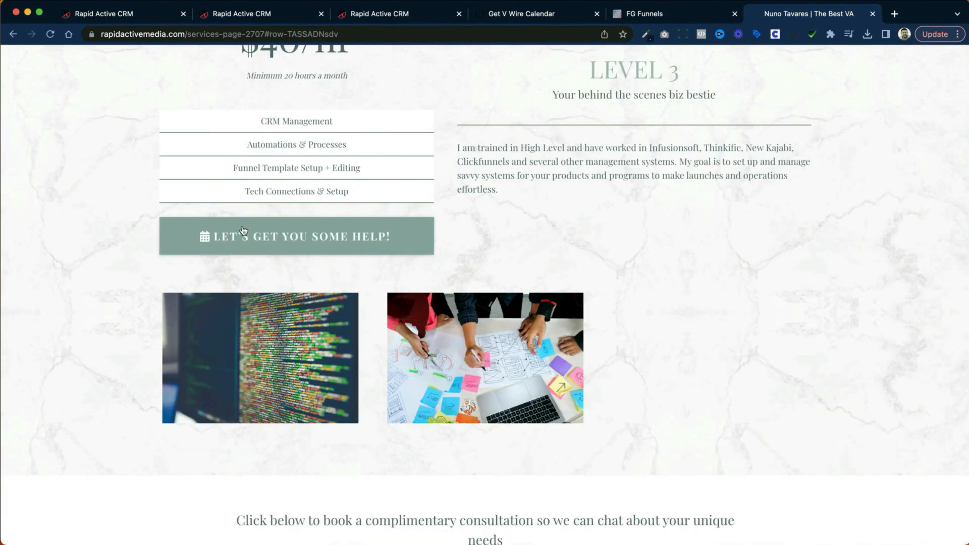
pyautogui.click(281, 235)
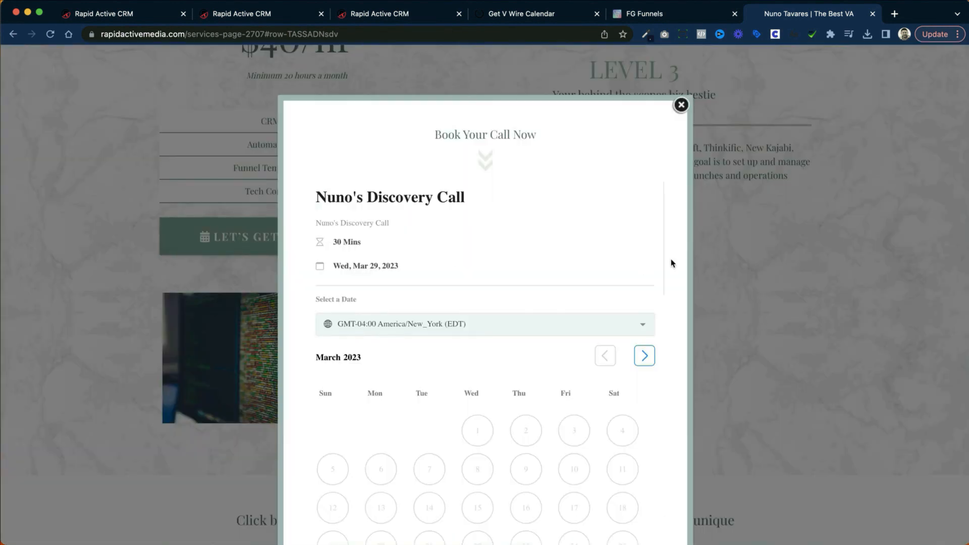
# Step: Look over the discovery call calendar in the booking pop-up and switch back to the Calendar Funnel in Rapid Active CRM
pyautogui.scroll(-3, 670, 264)
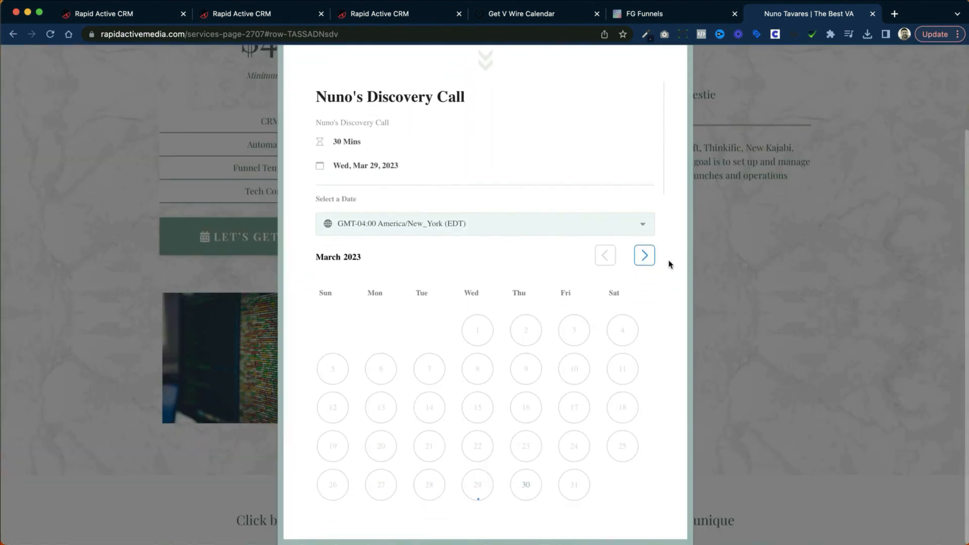
pyautogui.scroll(1, 668, 264)
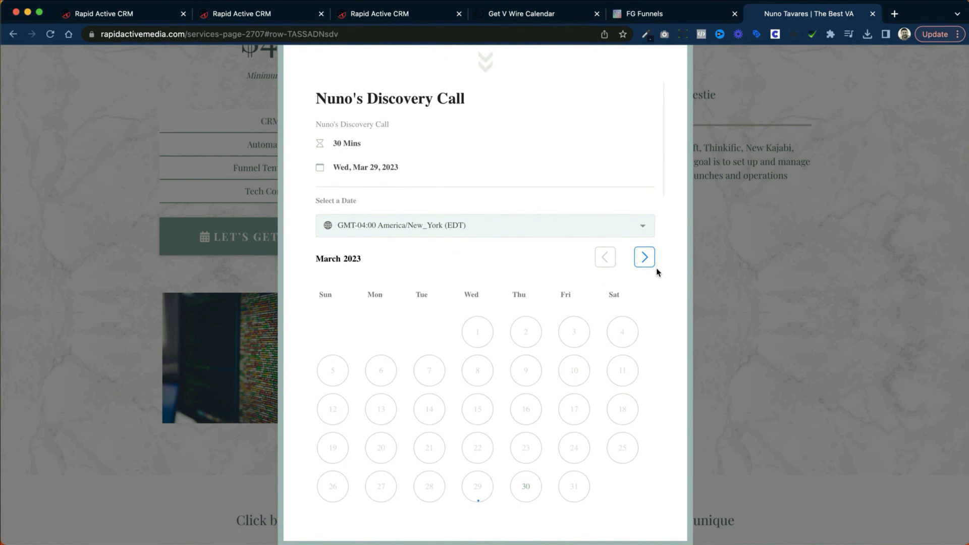
pyautogui.scroll(3, 658, 272)
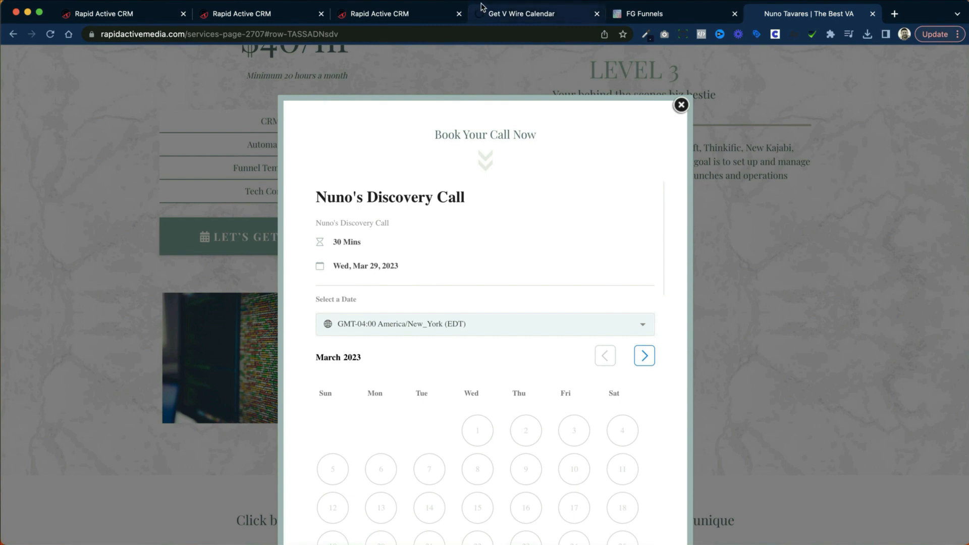
pyautogui.click(408, 16)
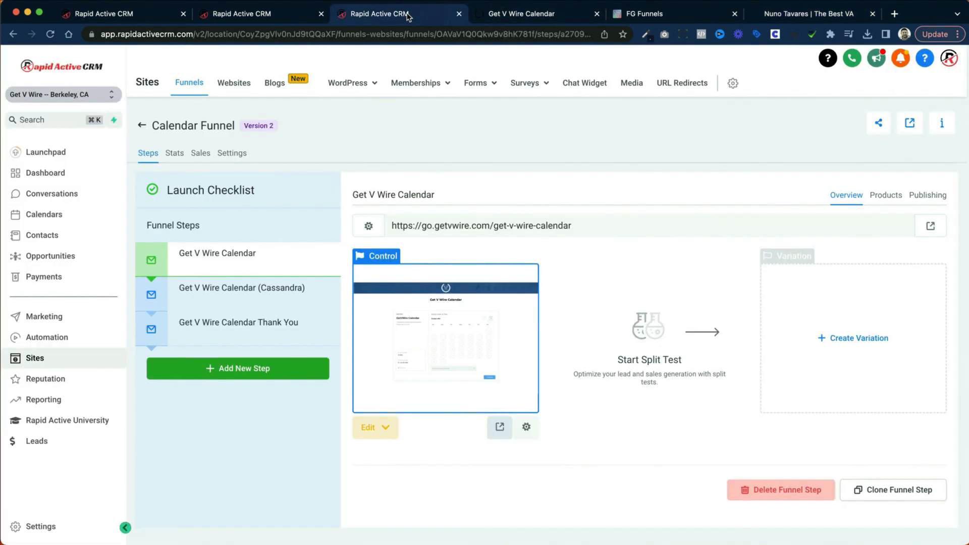